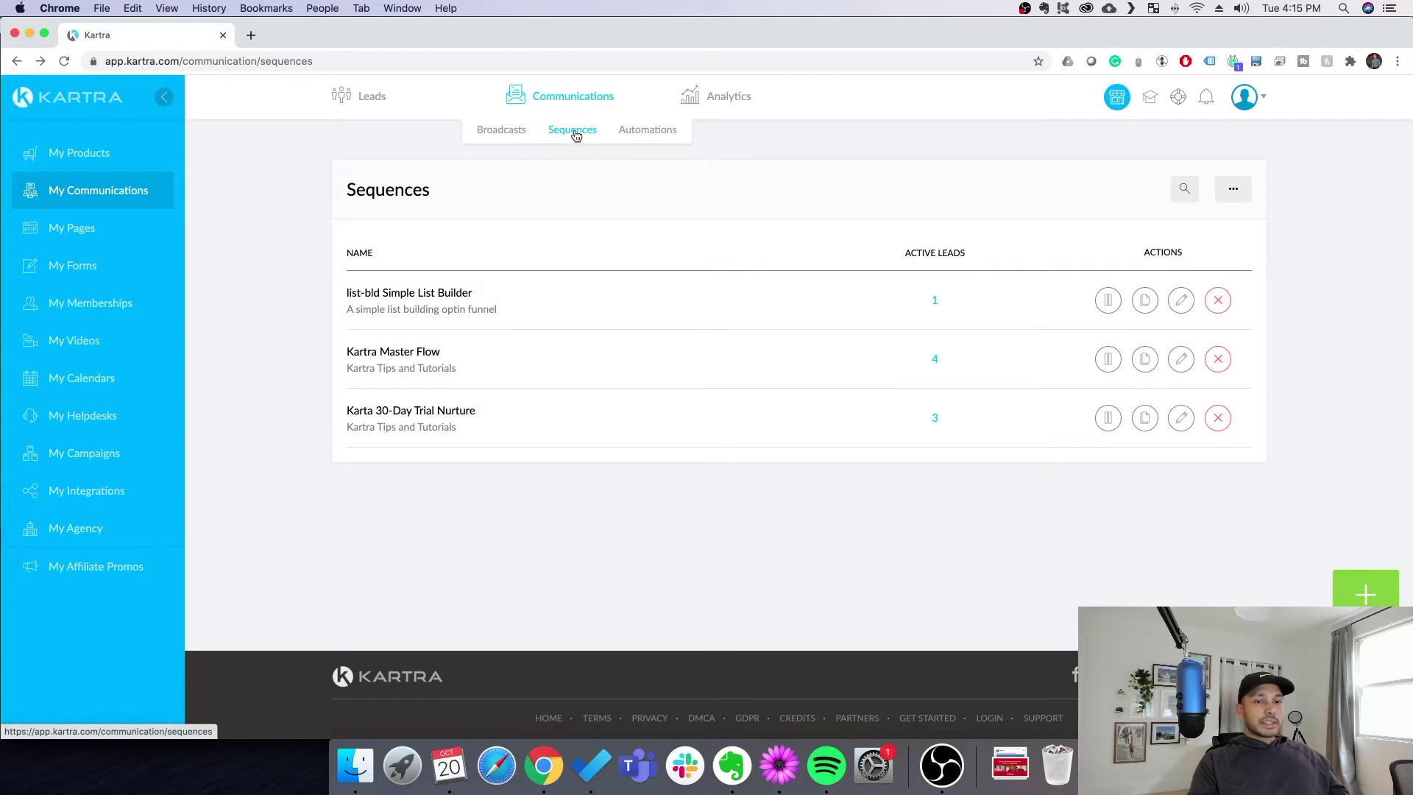
# - Create a sequence named 'Example Sequence' with public description 'Example' and open its builder
pyautogui.click(1367, 597)
pyautogui.click(715, 221)
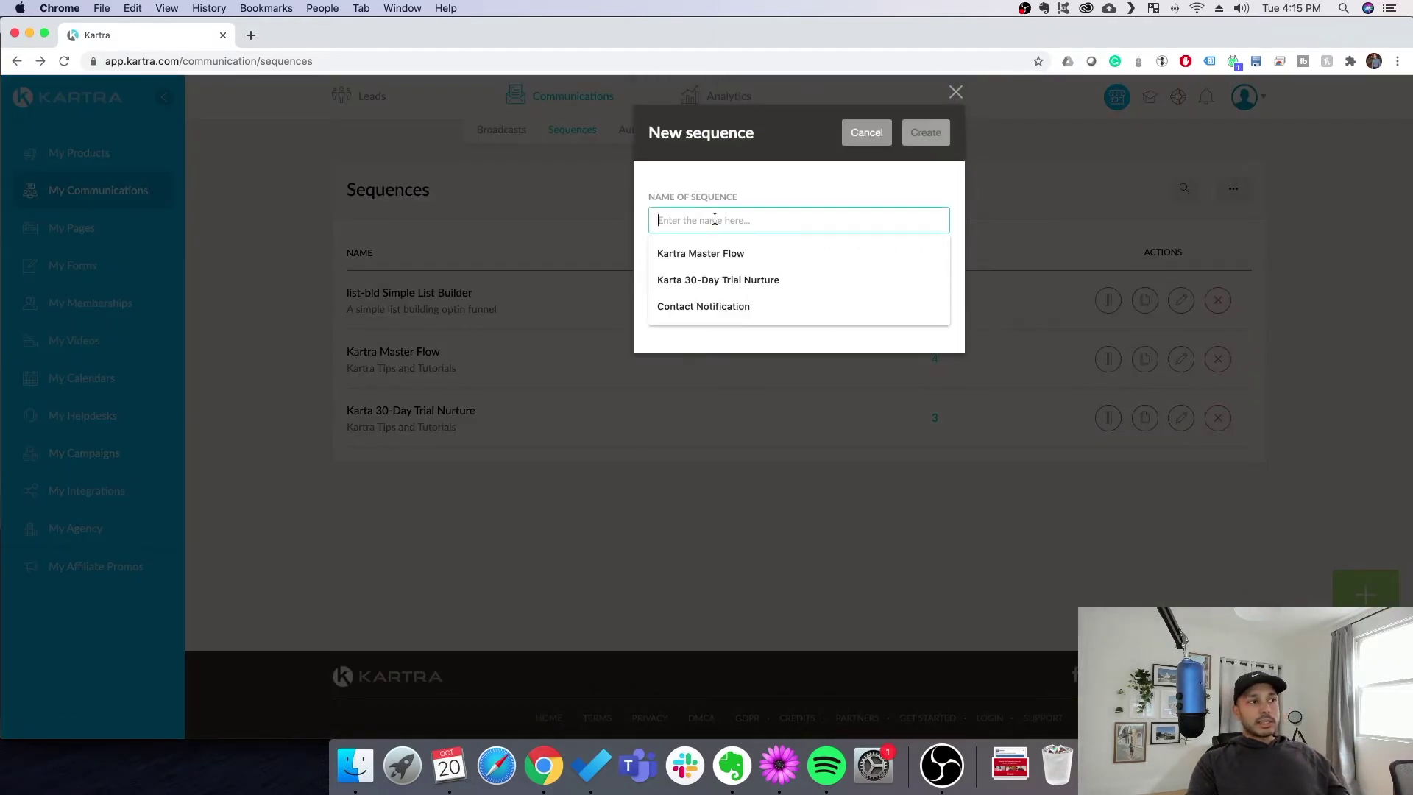
pyautogui.write('Ex')
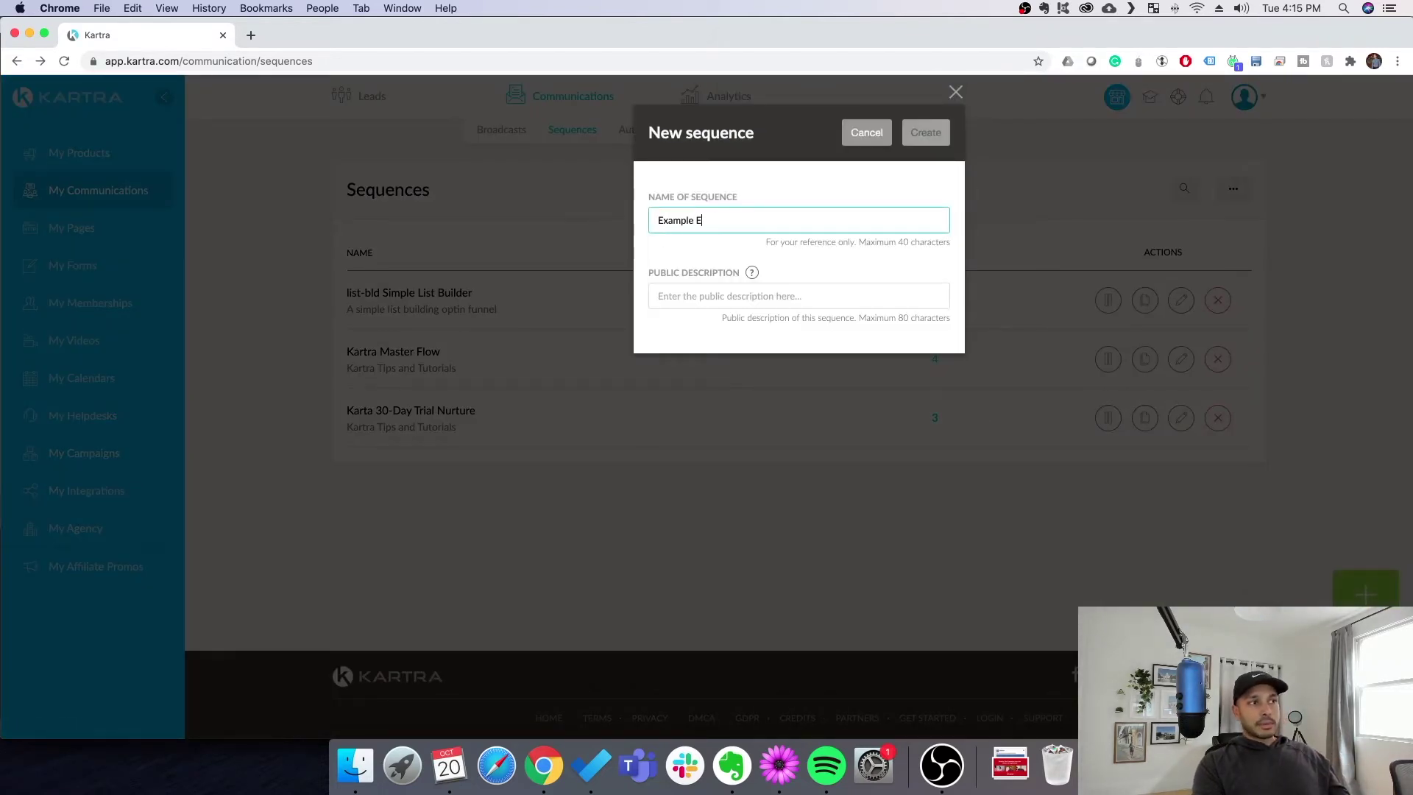
pyautogui.write('ample Sequence')
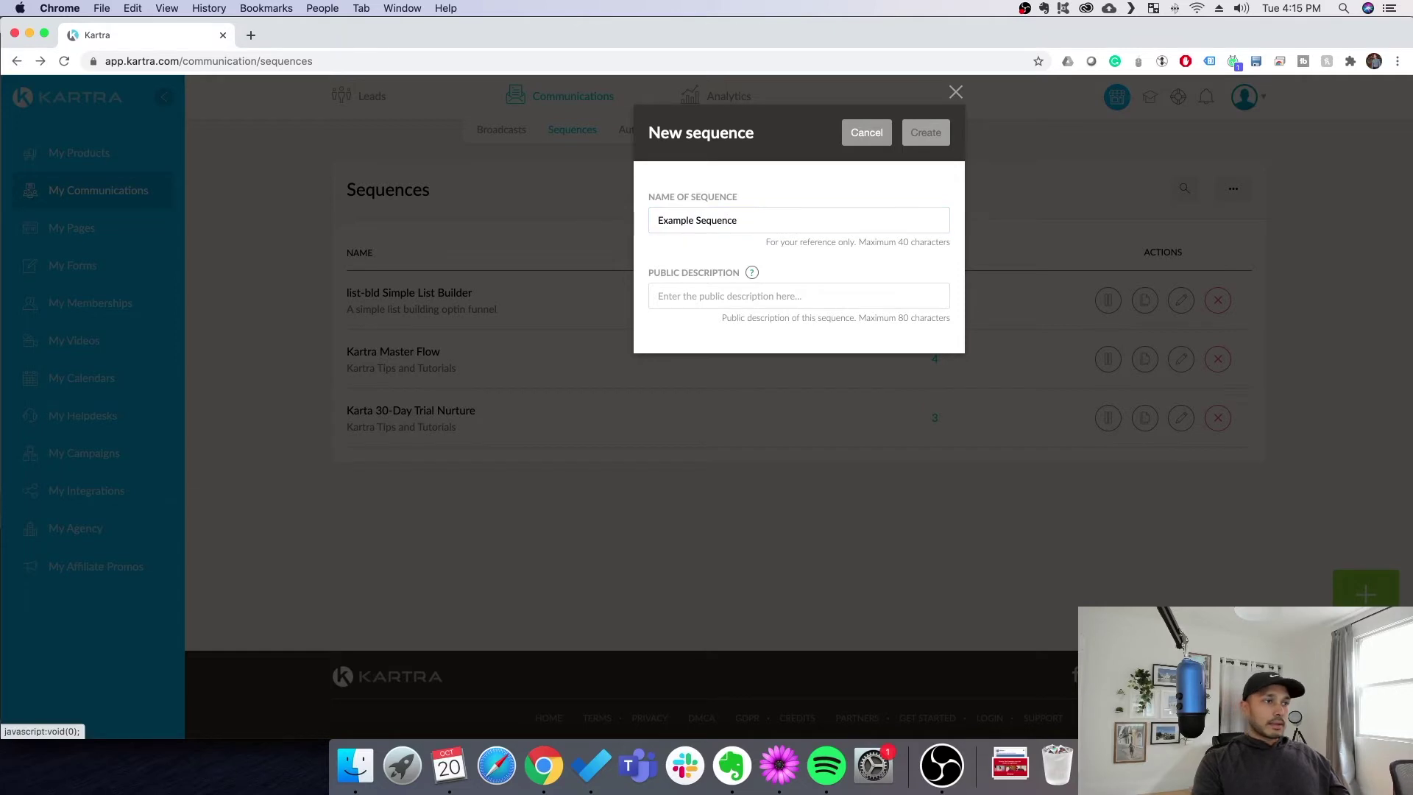
pyautogui.press('Tab')
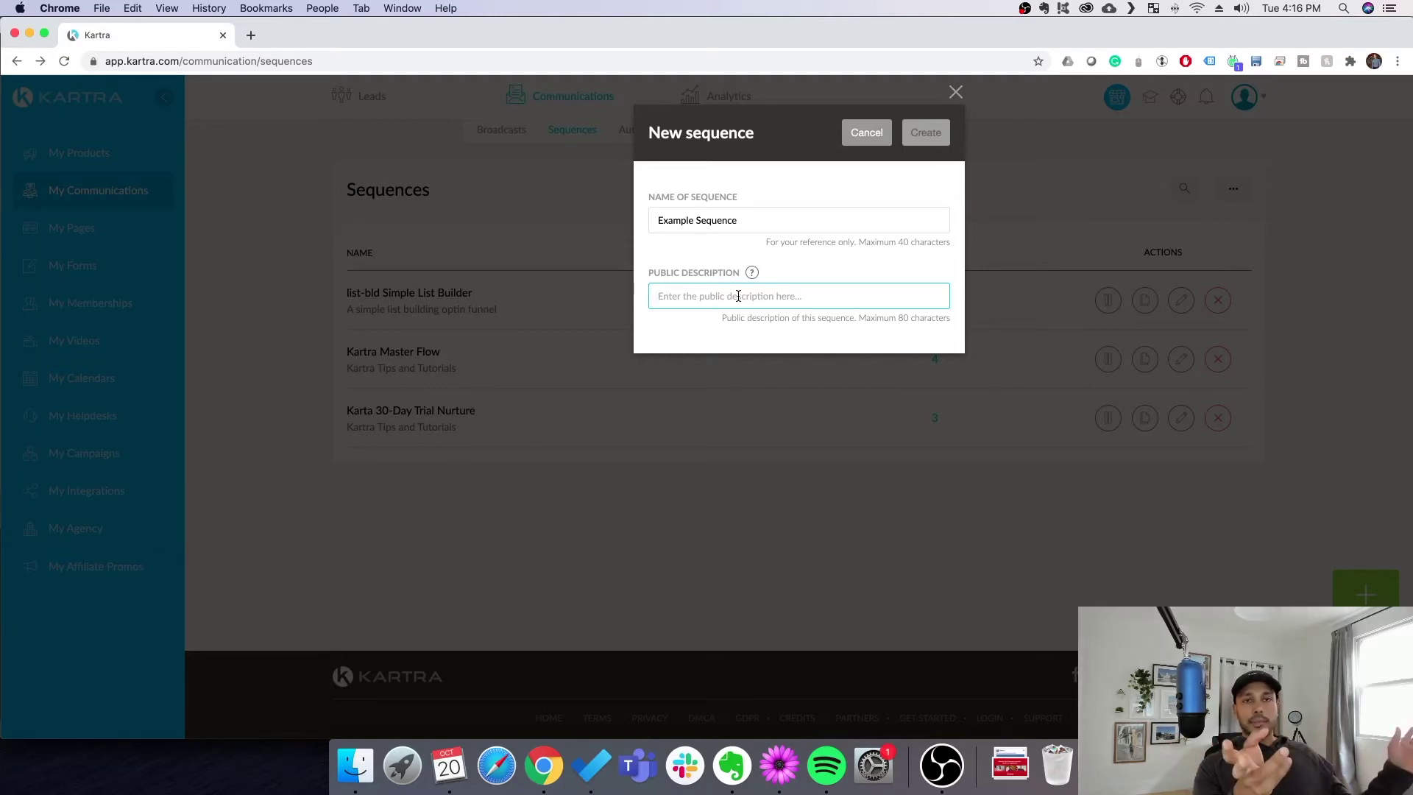
pyautogui.write('Example')
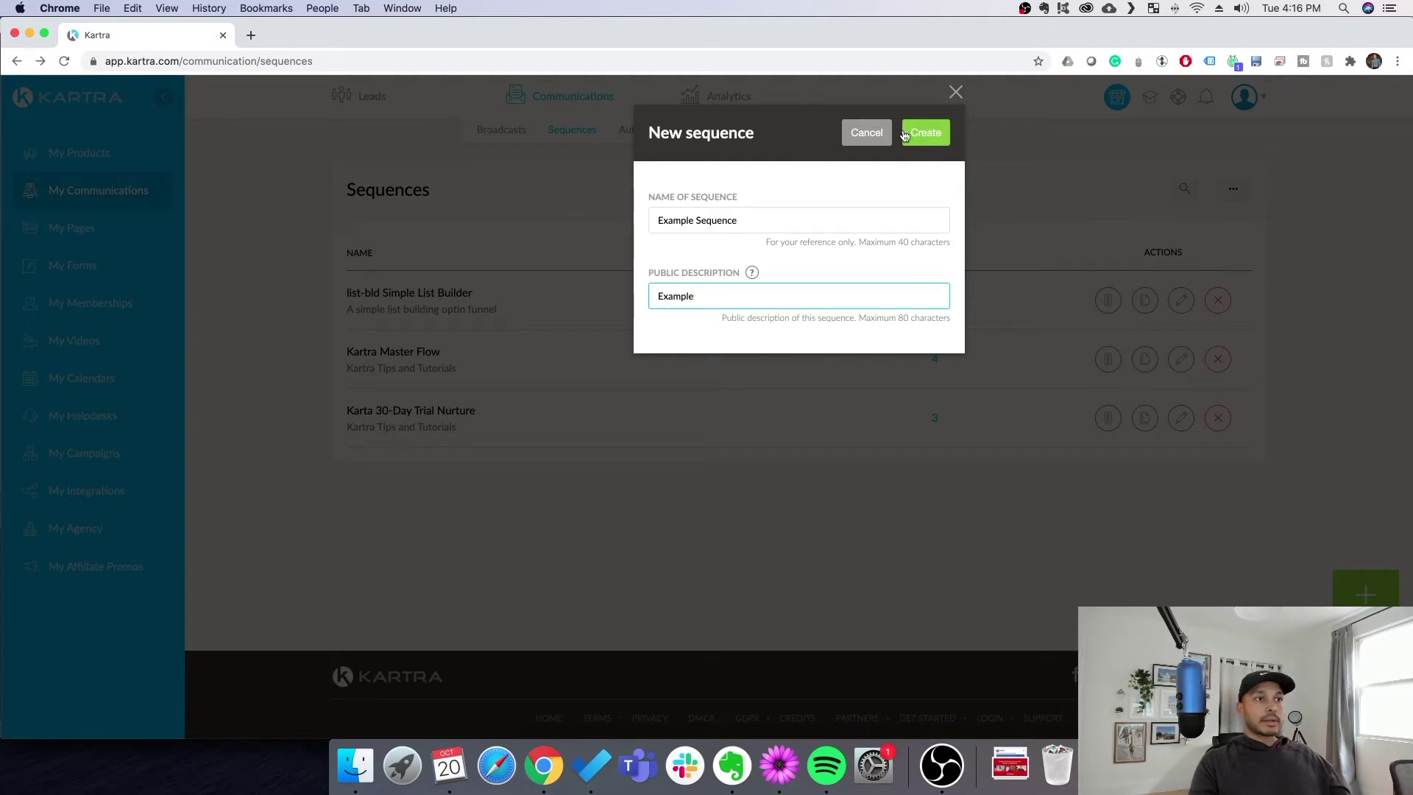
pyautogui.click(904, 135)
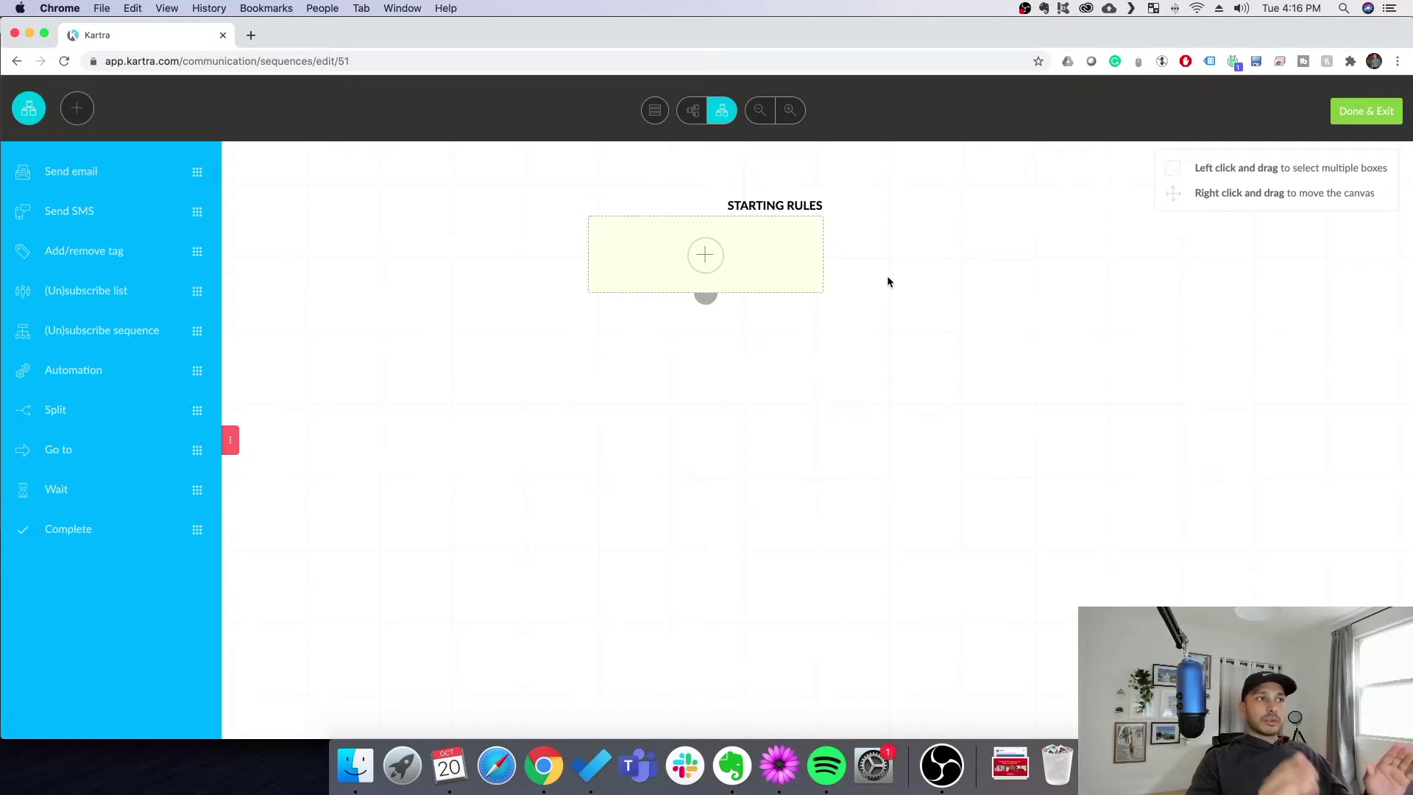
# - Switch the flow layout to horizontal and back to vertical, then open the Starting Rules dialog
pyautogui.click(685, 109)
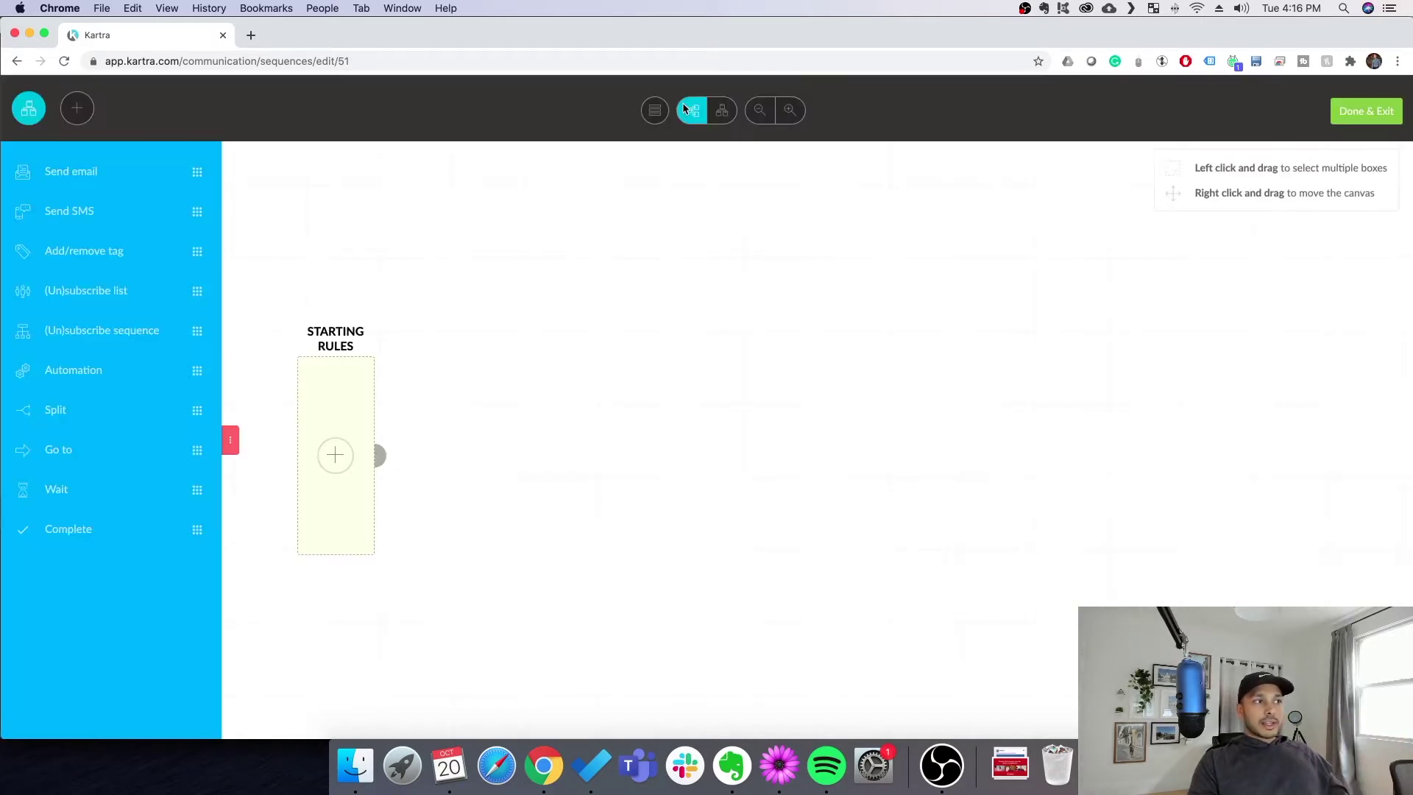
pyautogui.click(722, 111)
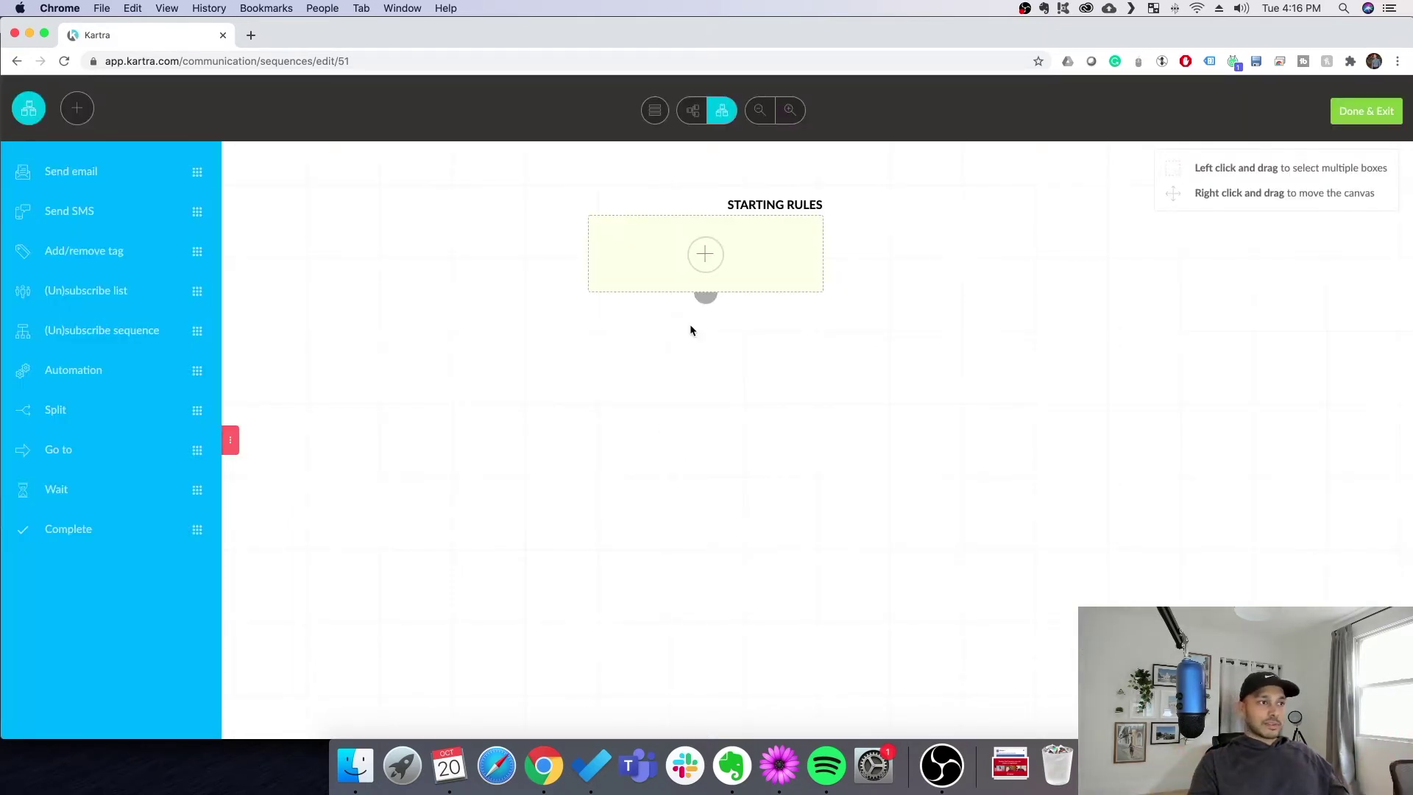
pyautogui.click(704, 255)
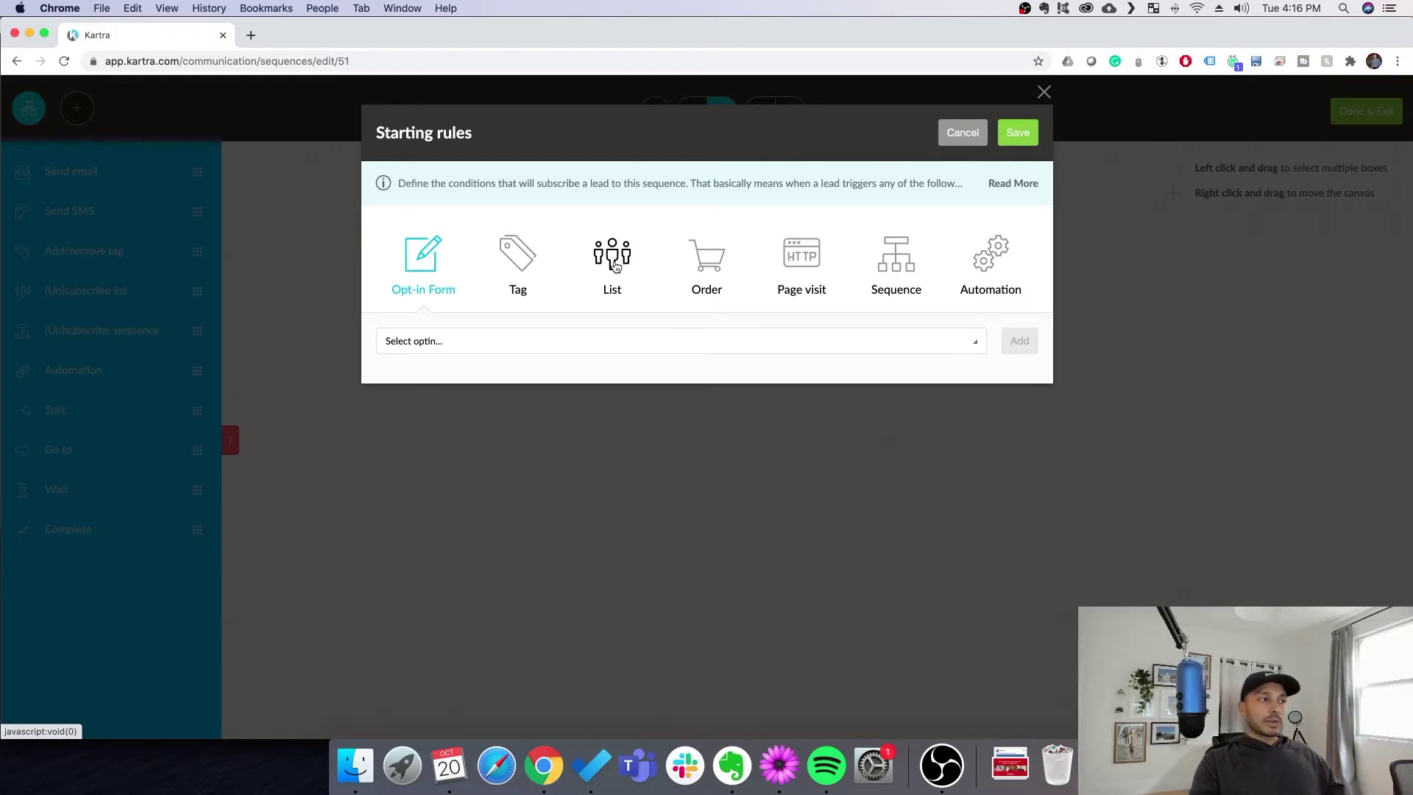
pyautogui.click(701, 266)
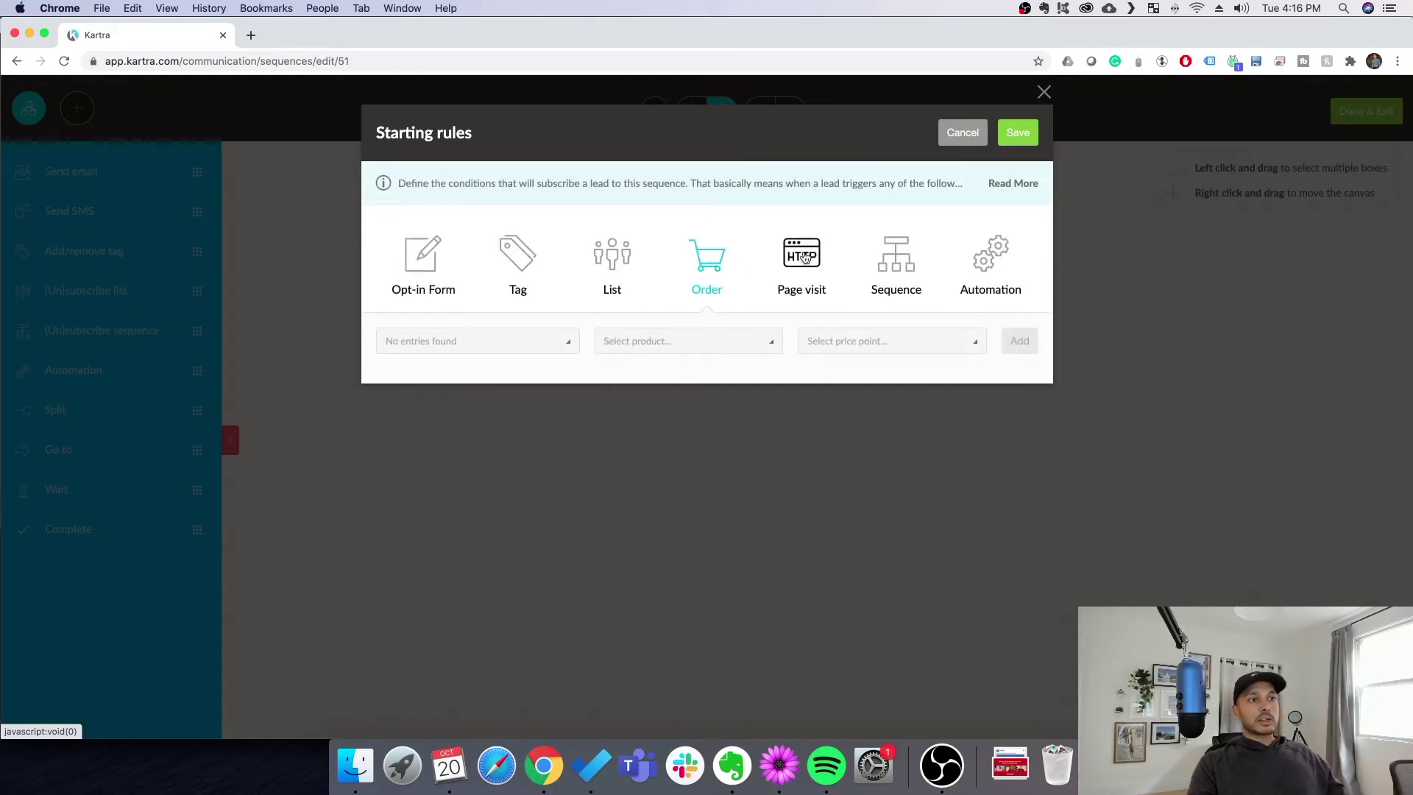
pyautogui.click(806, 259)
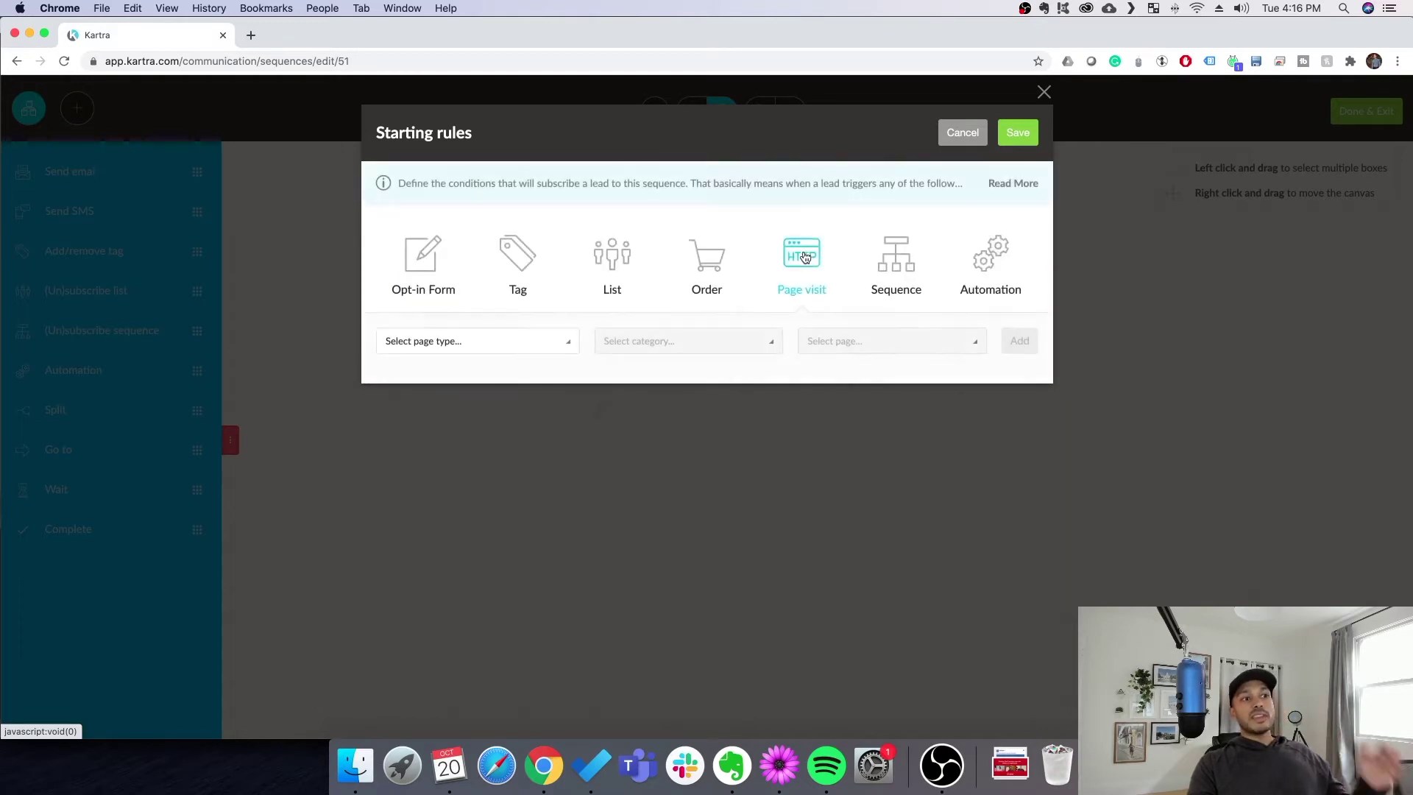
pyautogui.click(616, 266)
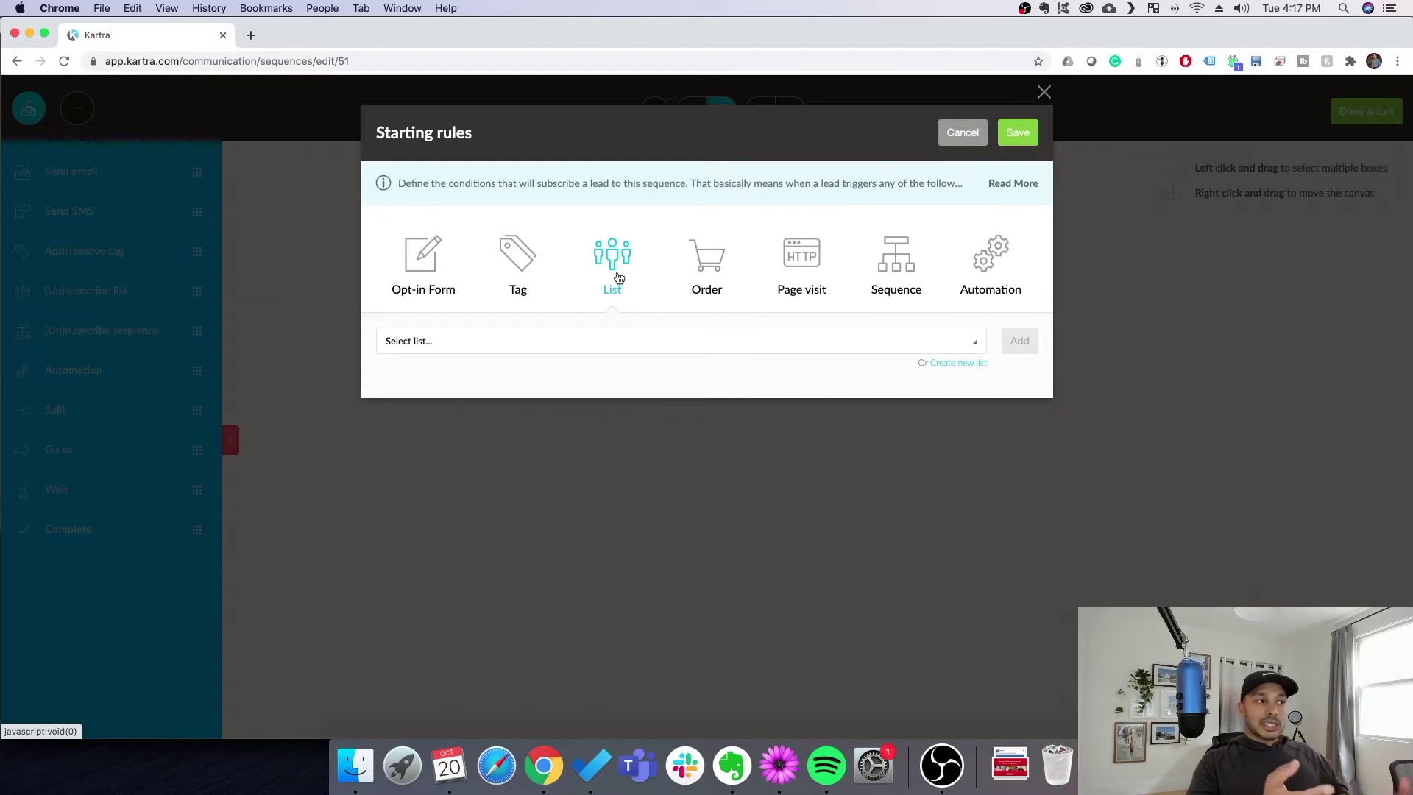
pyautogui.click(519, 272)
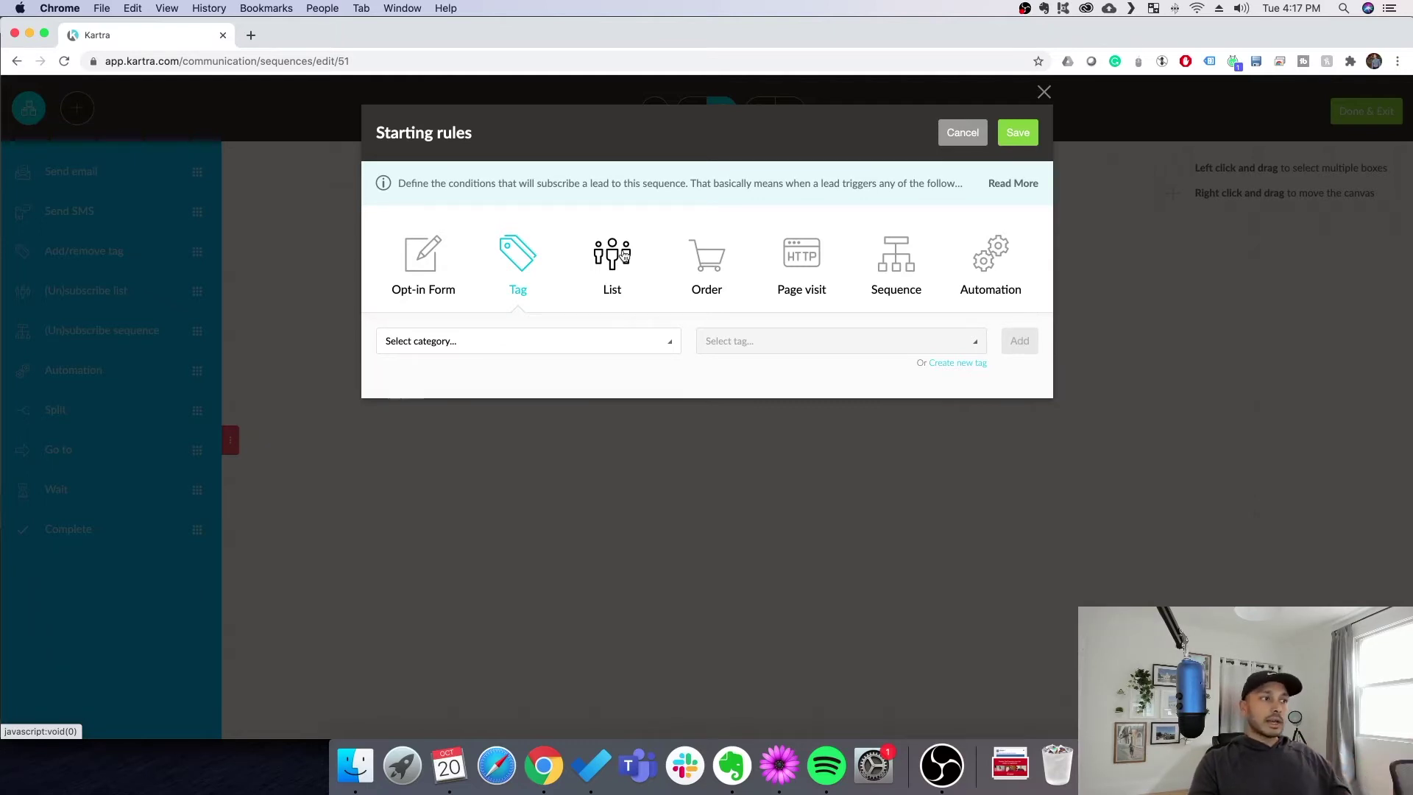
pyautogui.click(420, 269)
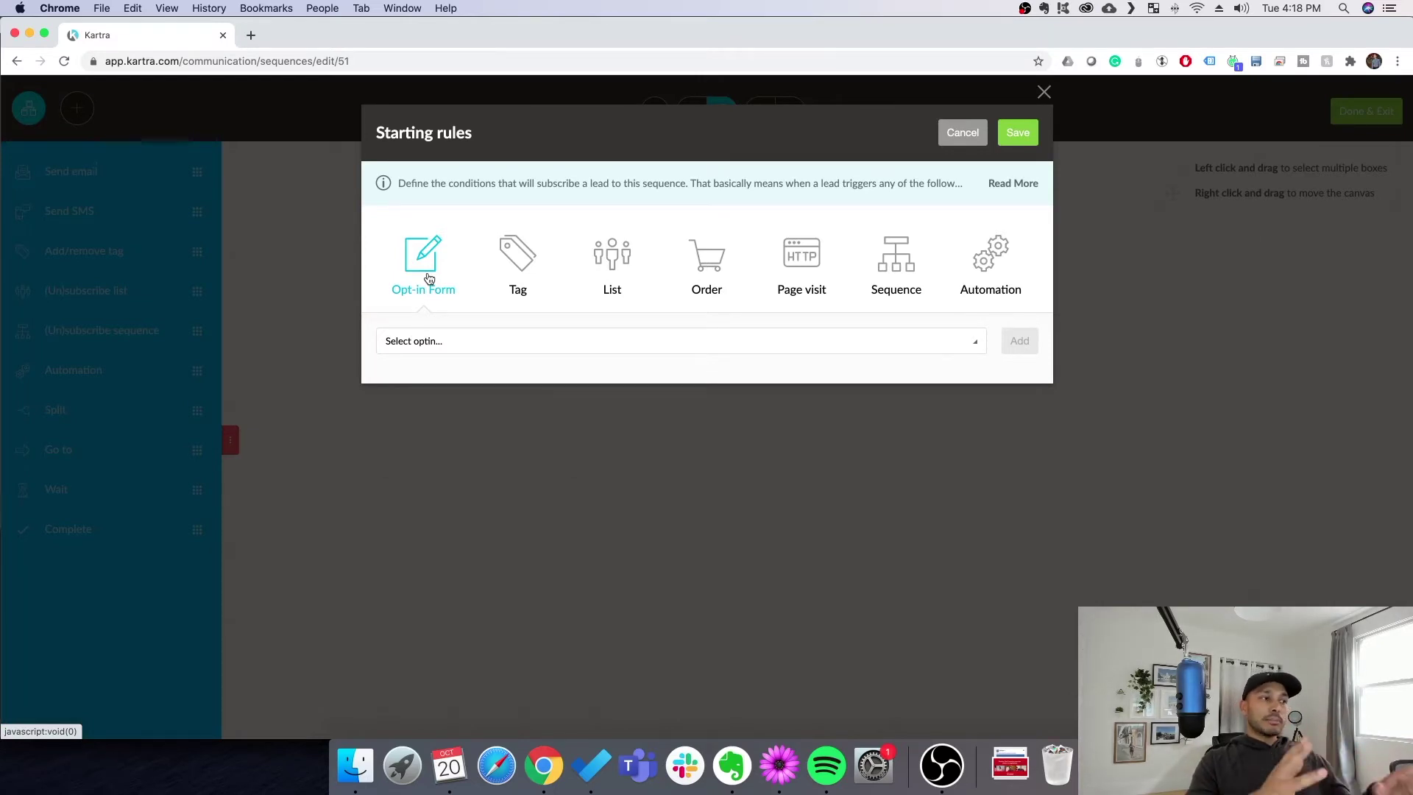
# - Add the Kartra-Tips opt-in form as the sequence's starting rule and save it
pyautogui.click(437, 343)
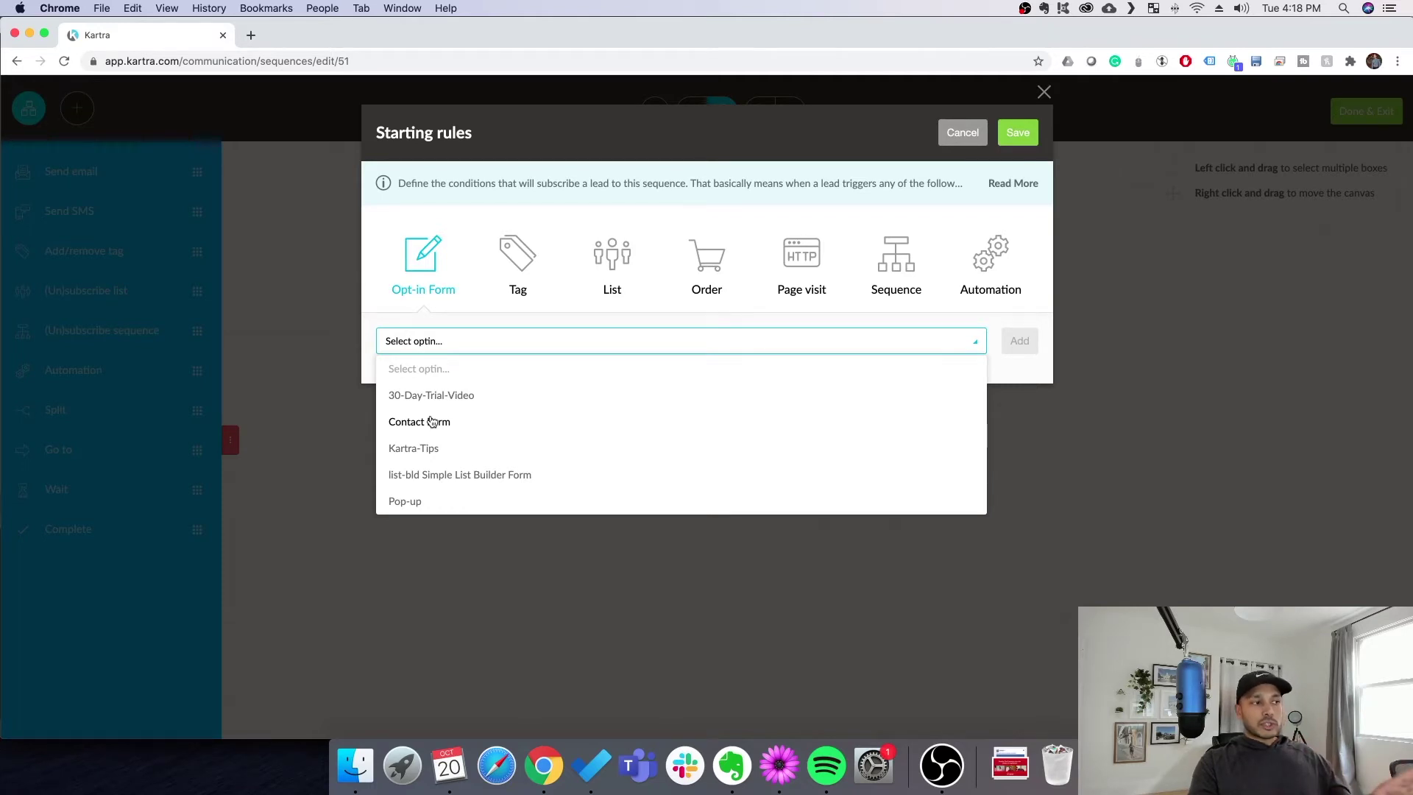
pyautogui.click(410, 451)
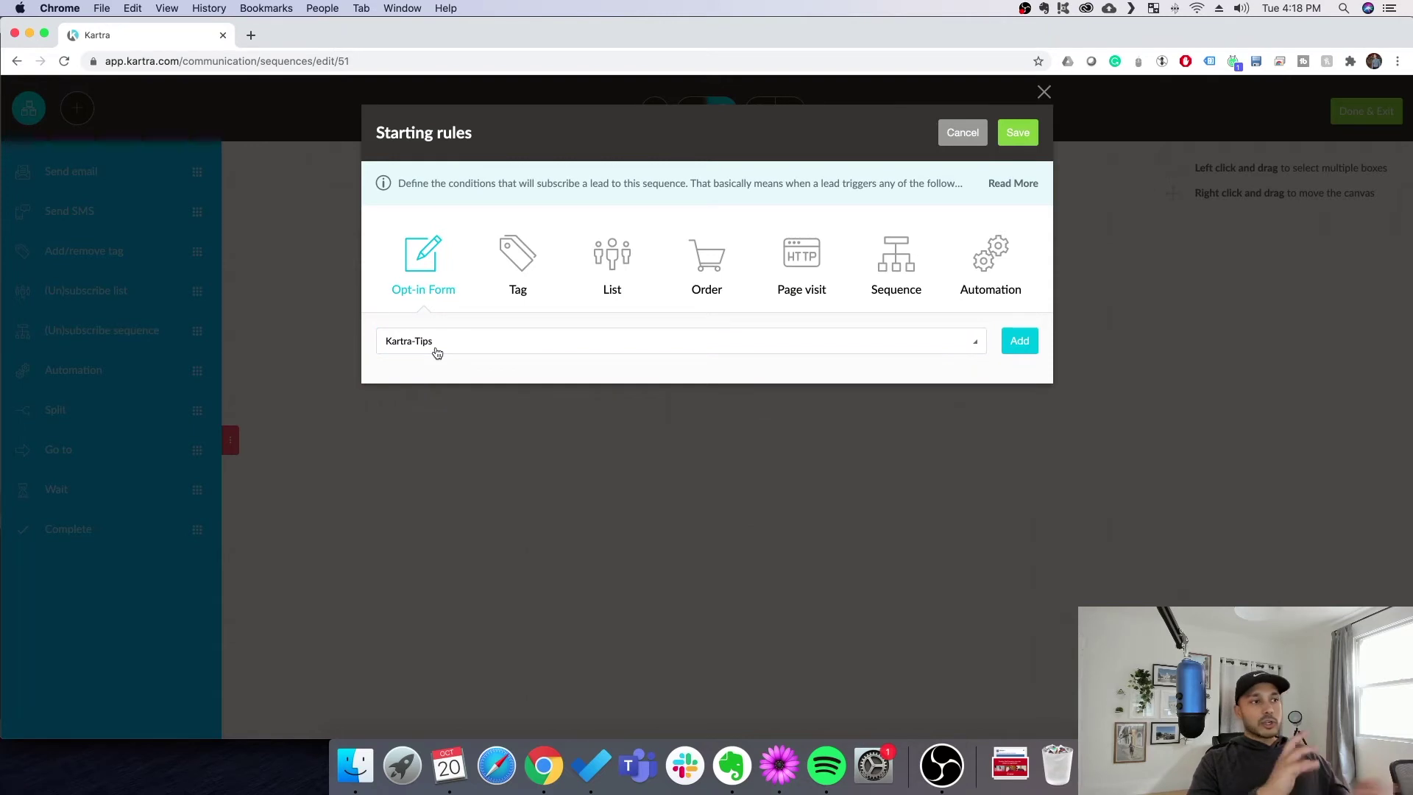
pyautogui.click(1019, 340)
pyautogui.click(1015, 134)
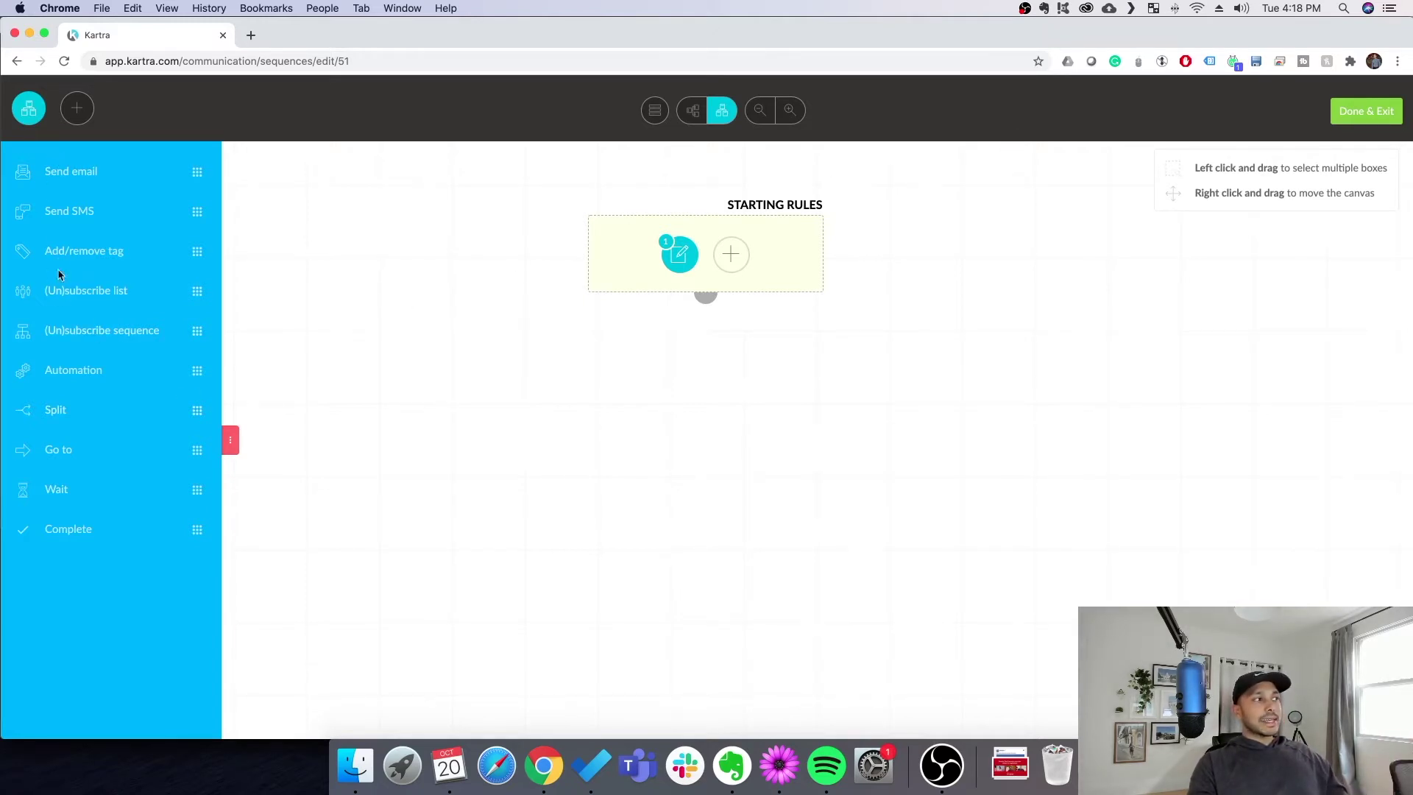
pyautogui.moveTo(80, 252); pyautogui.dragTo(723, 364)
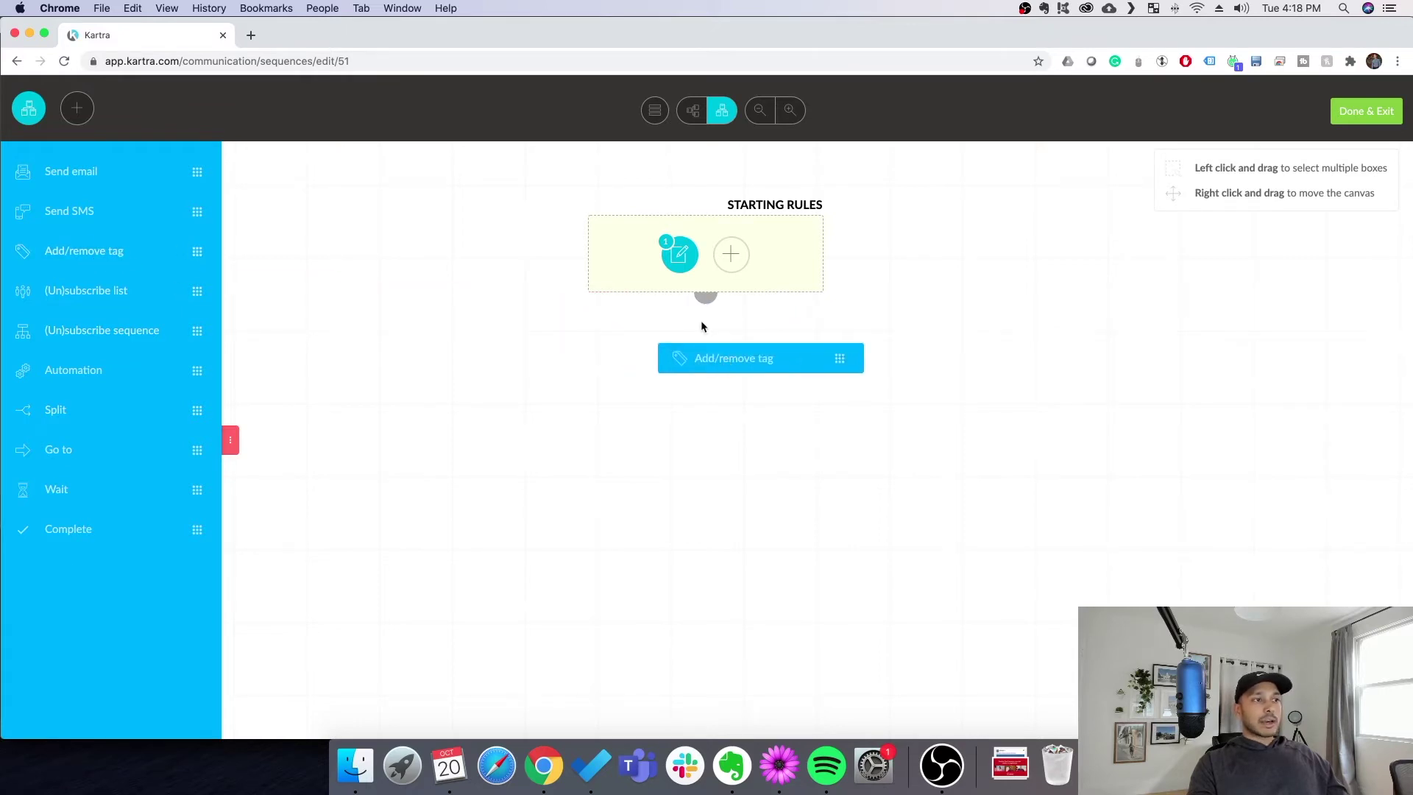
pyautogui.moveTo(681, 247); pyautogui.dragTo(718, 309)
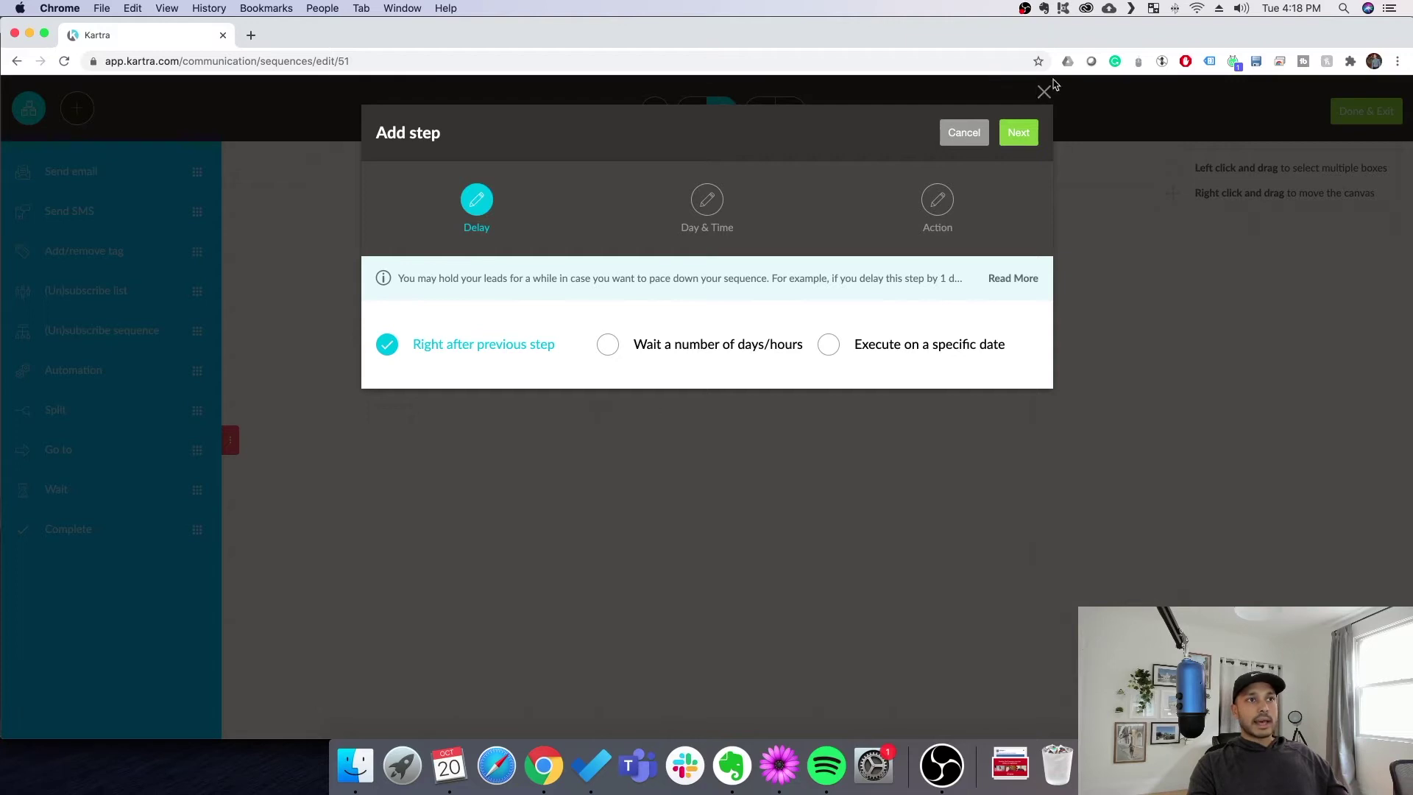
pyautogui.click(1043, 93)
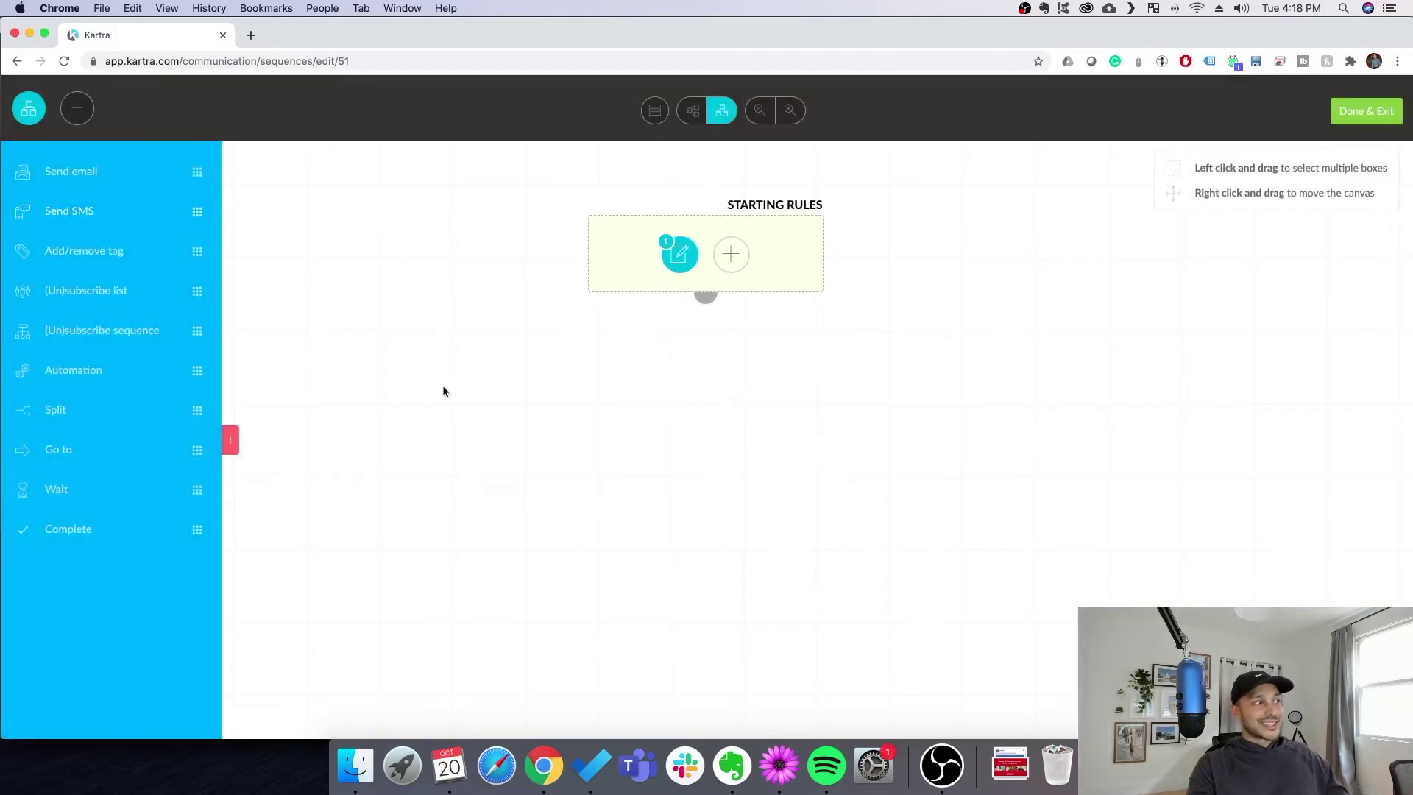
pyautogui.moveTo(59, 413); pyautogui.dragTo(681, 432)
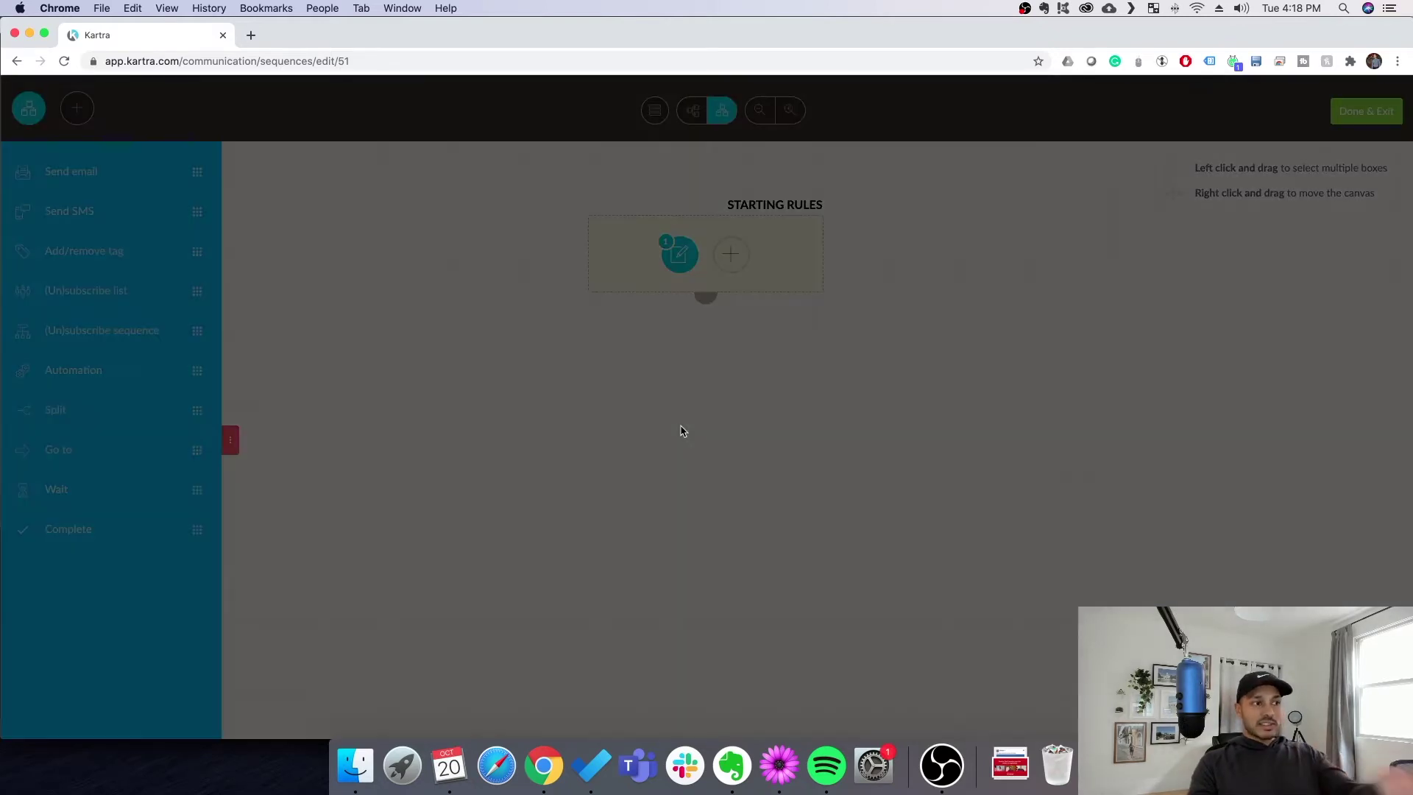
pyautogui.click(1017, 135)
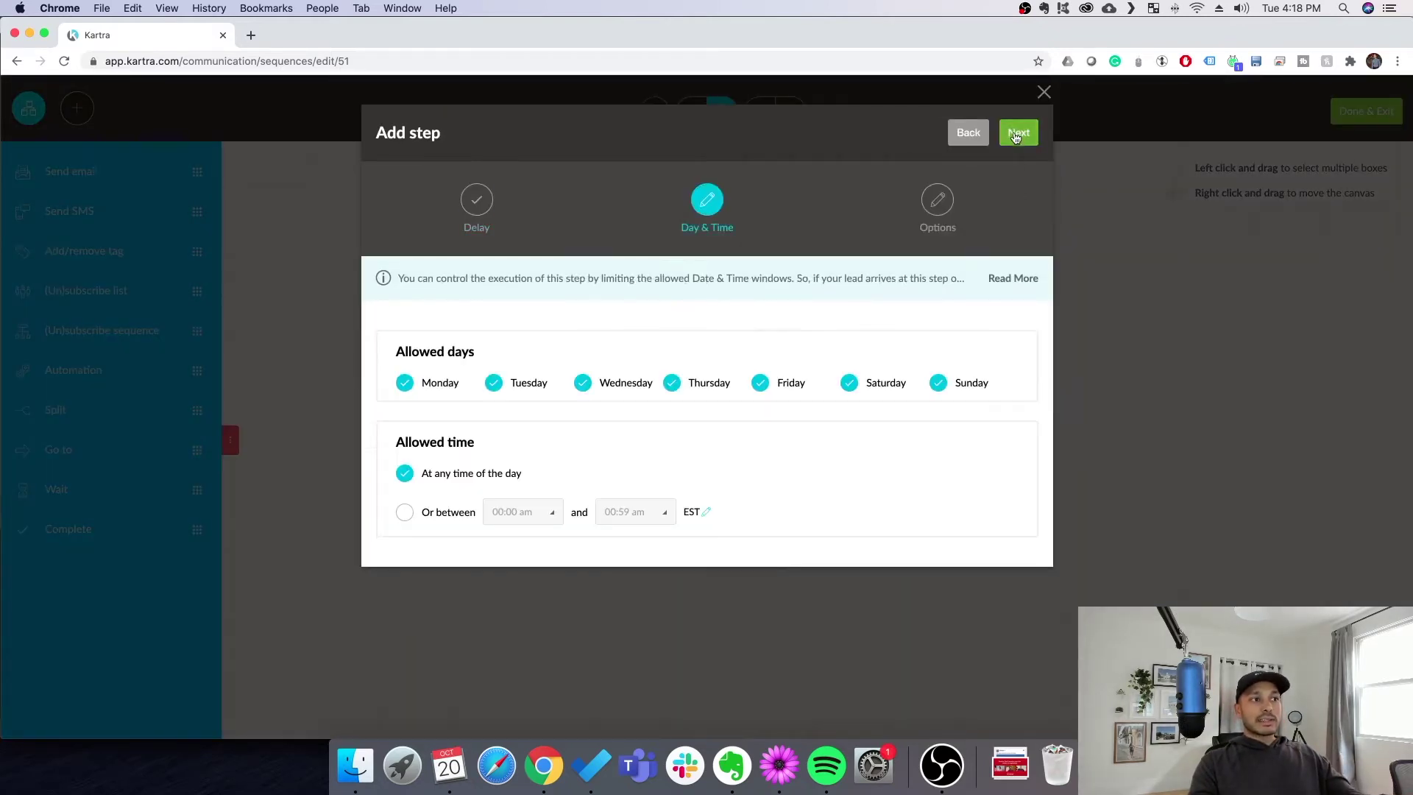
pyautogui.click(1019, 135)
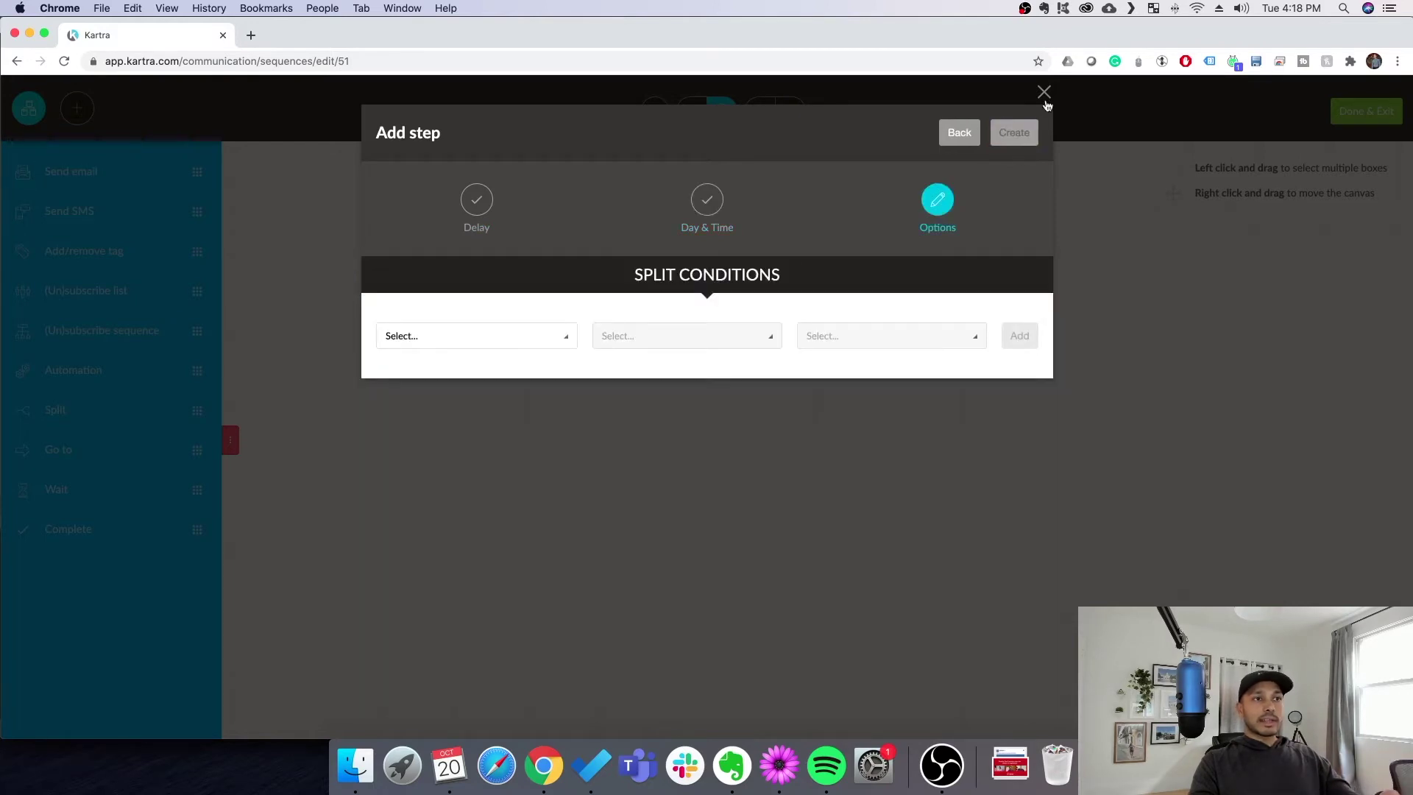
pyautogui.click(487, 346)
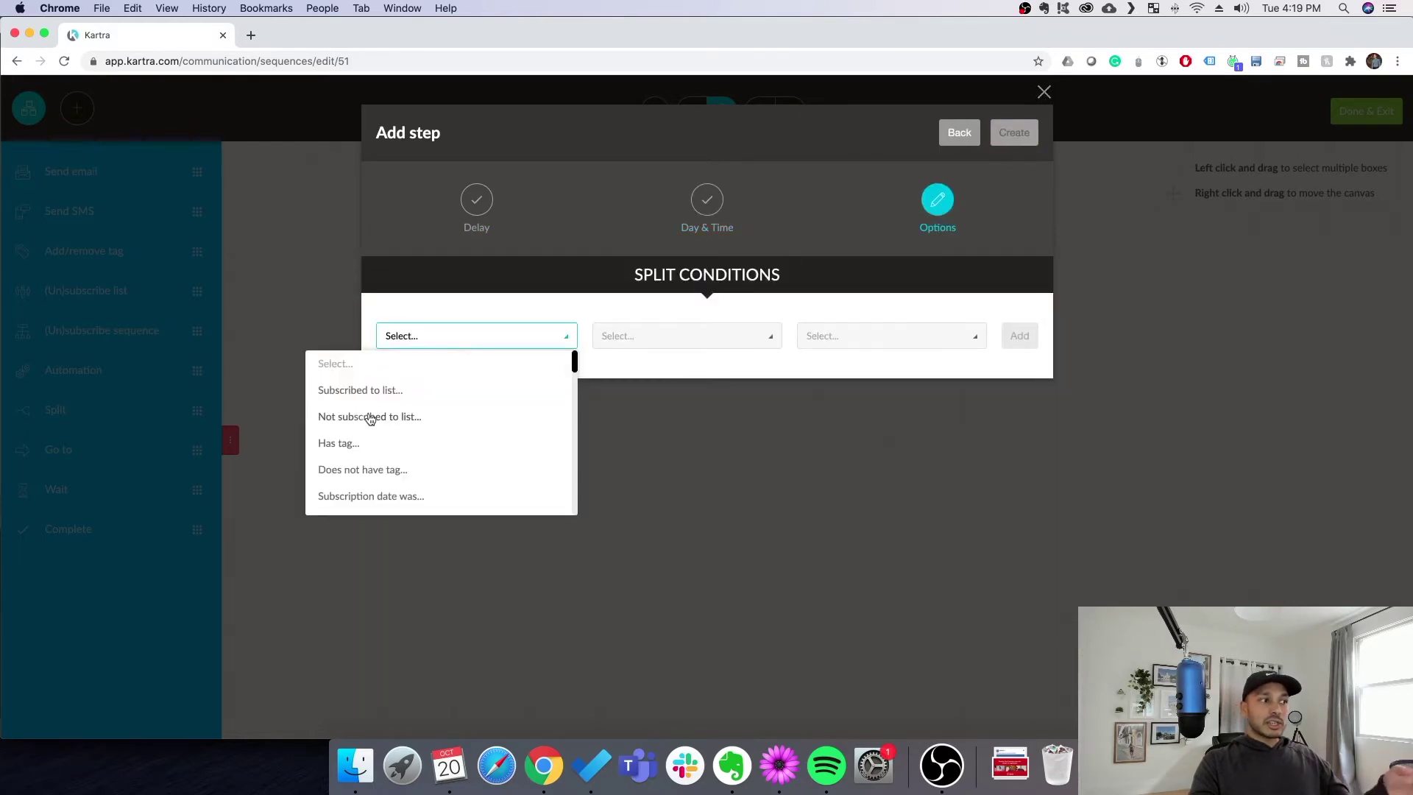
pyautogui.click(337, 443)
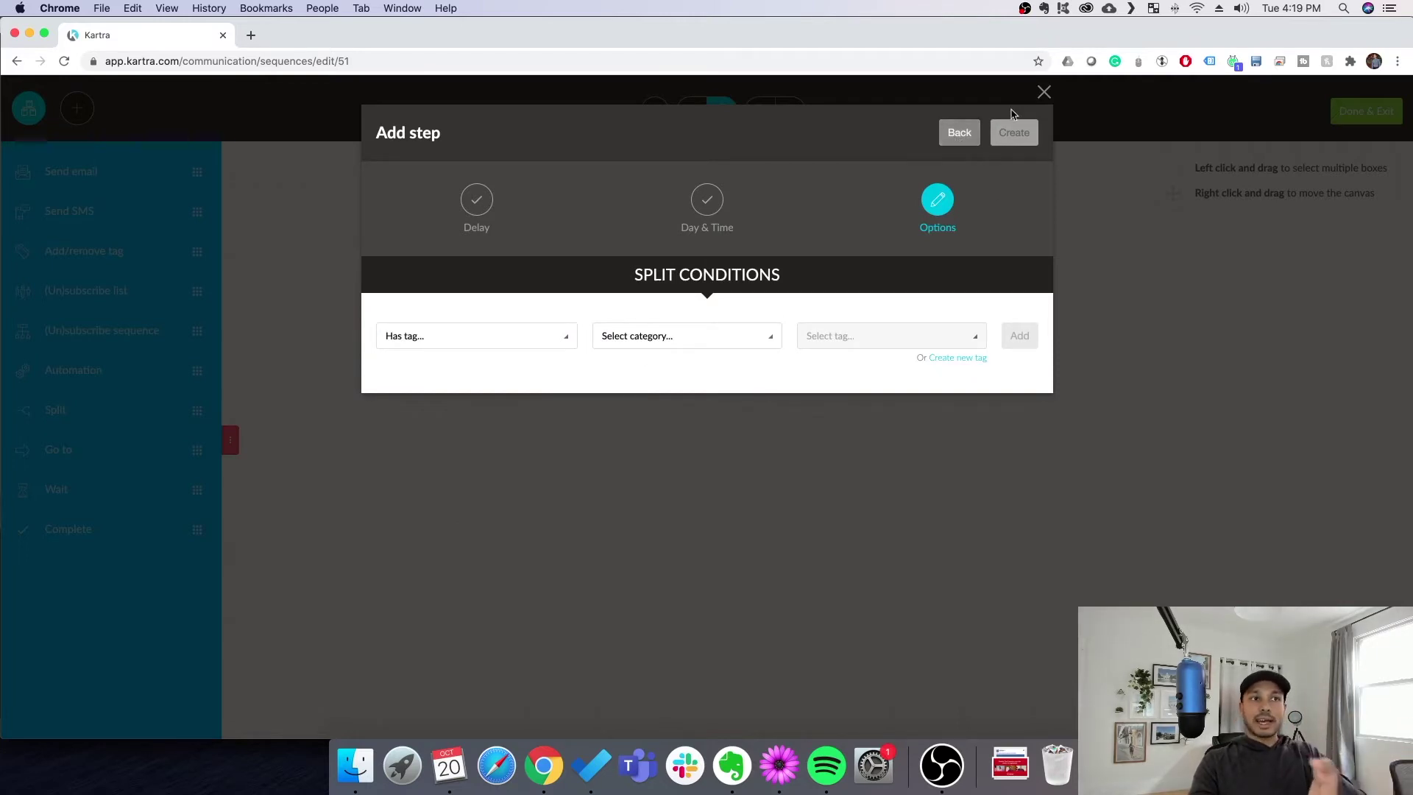
pyautogui.click(1044, 91)
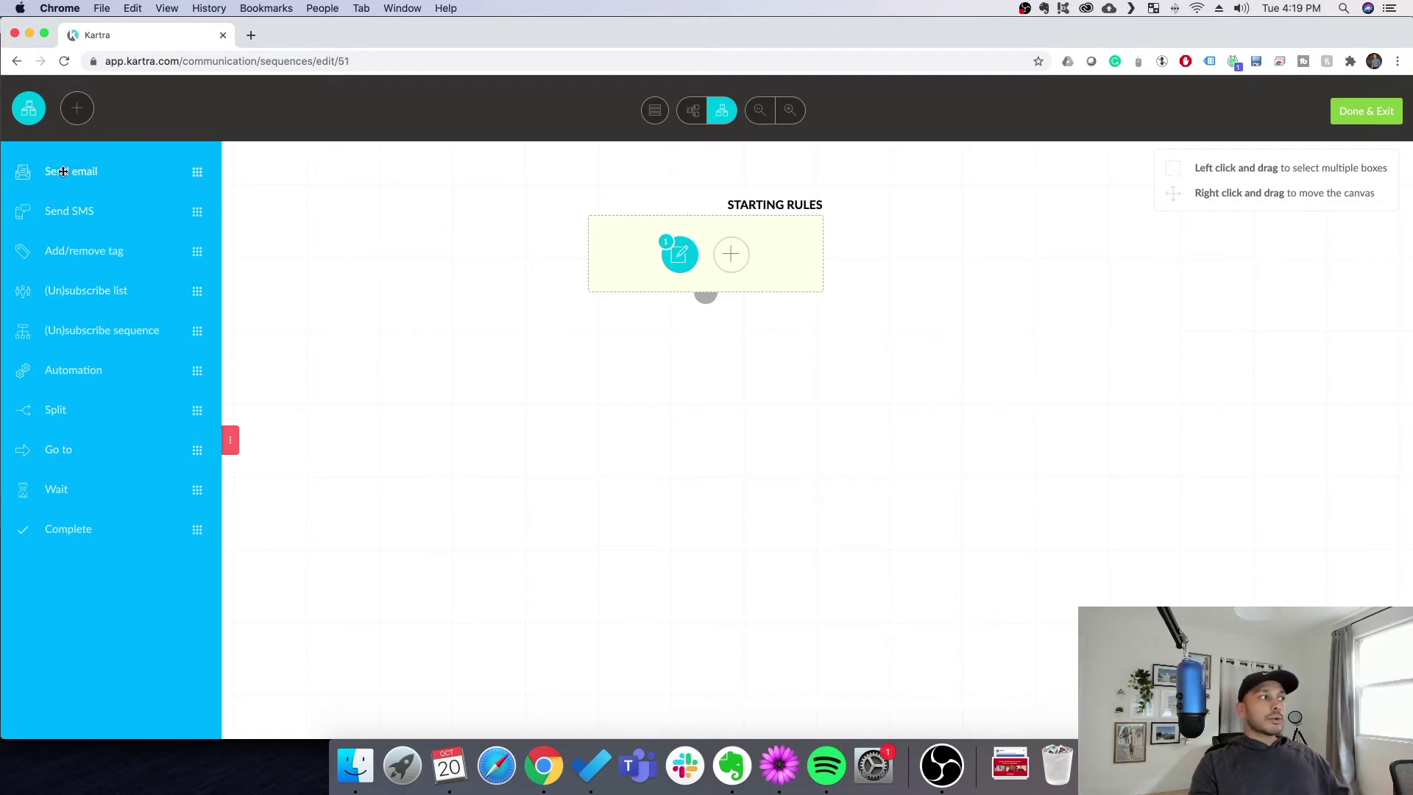
# - Add a Send email step below Starting Rules with no delay, named 'Get the download'
pyautogui.moveTo(64, 171); pyautogui.dragTo(690, 419)
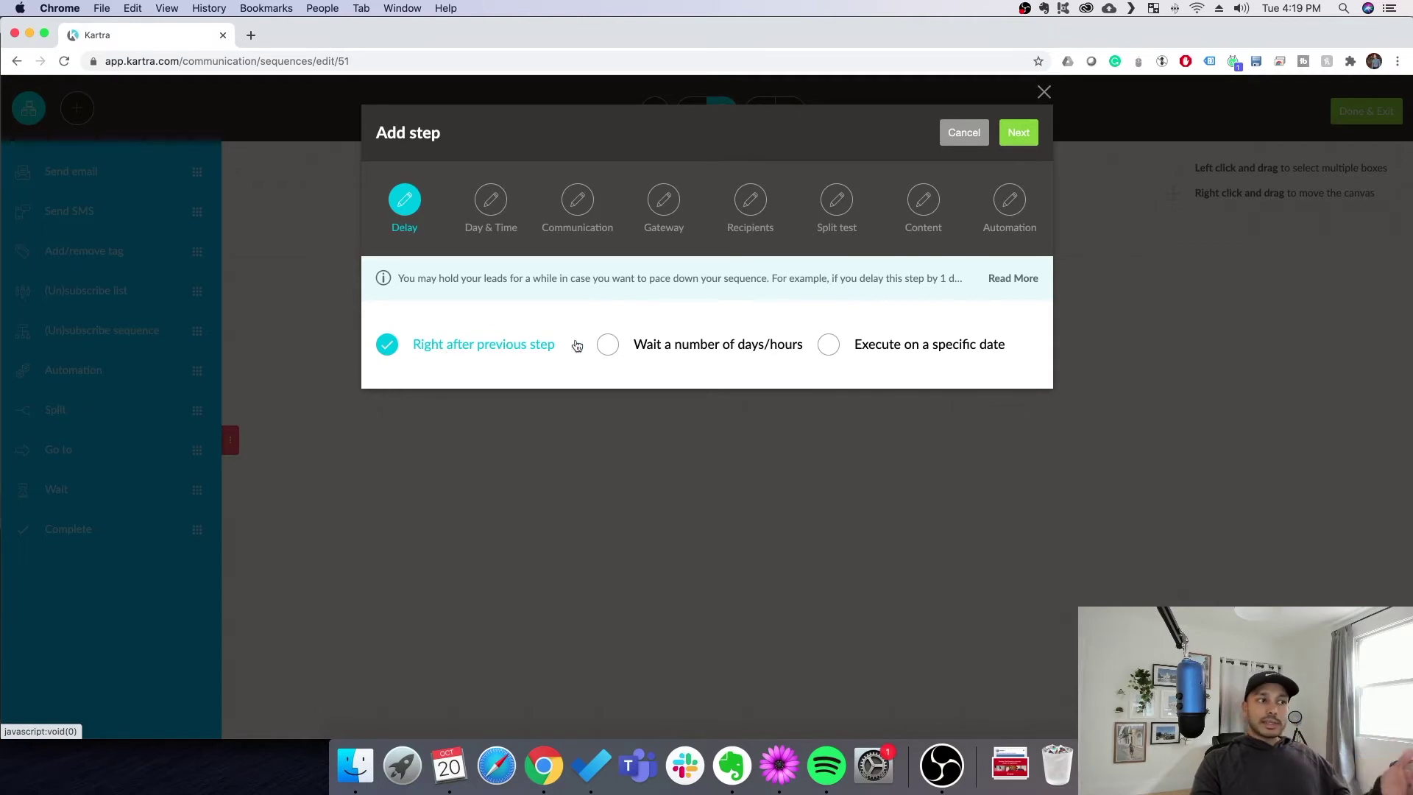
pyautogui.click(1016, 136)
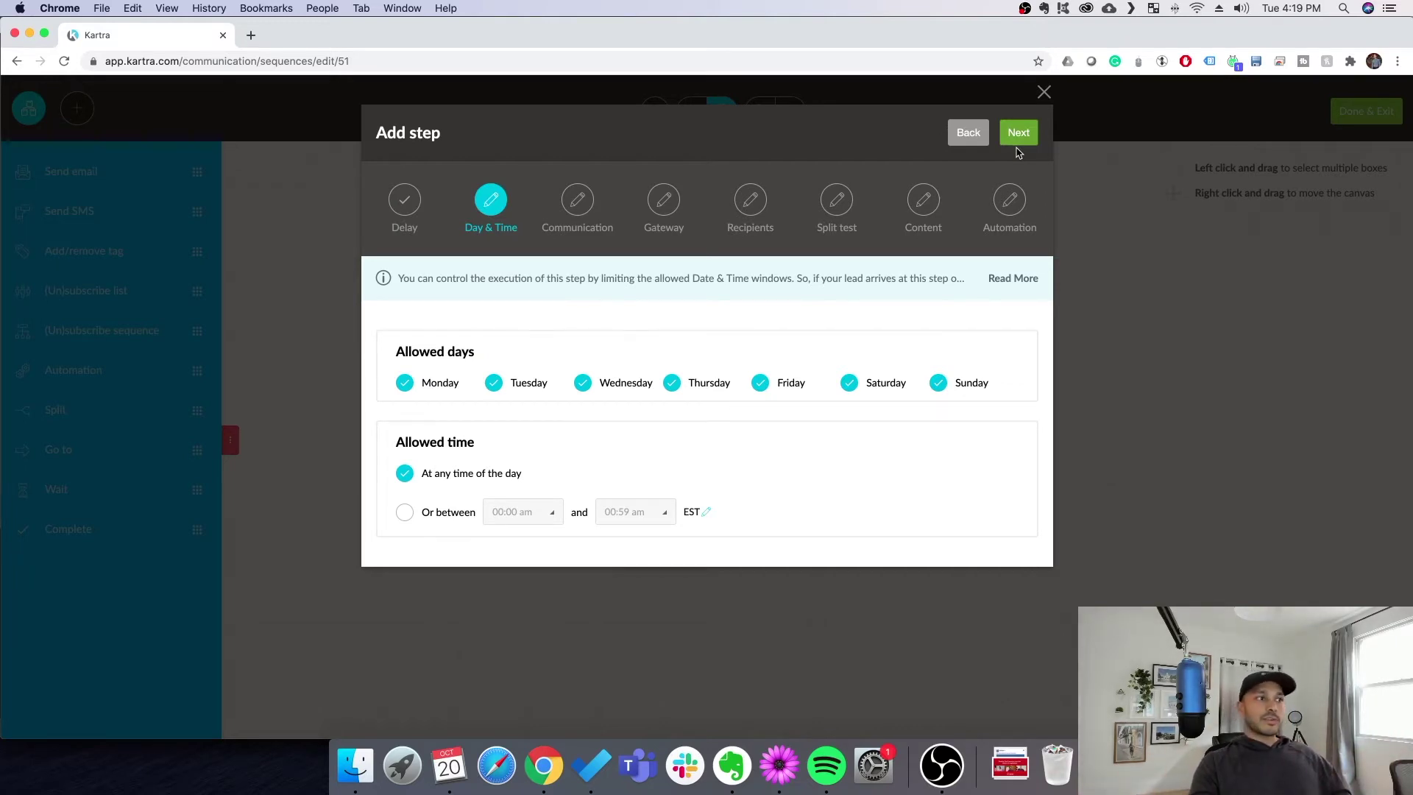
pyautogui.click(1019, 135)
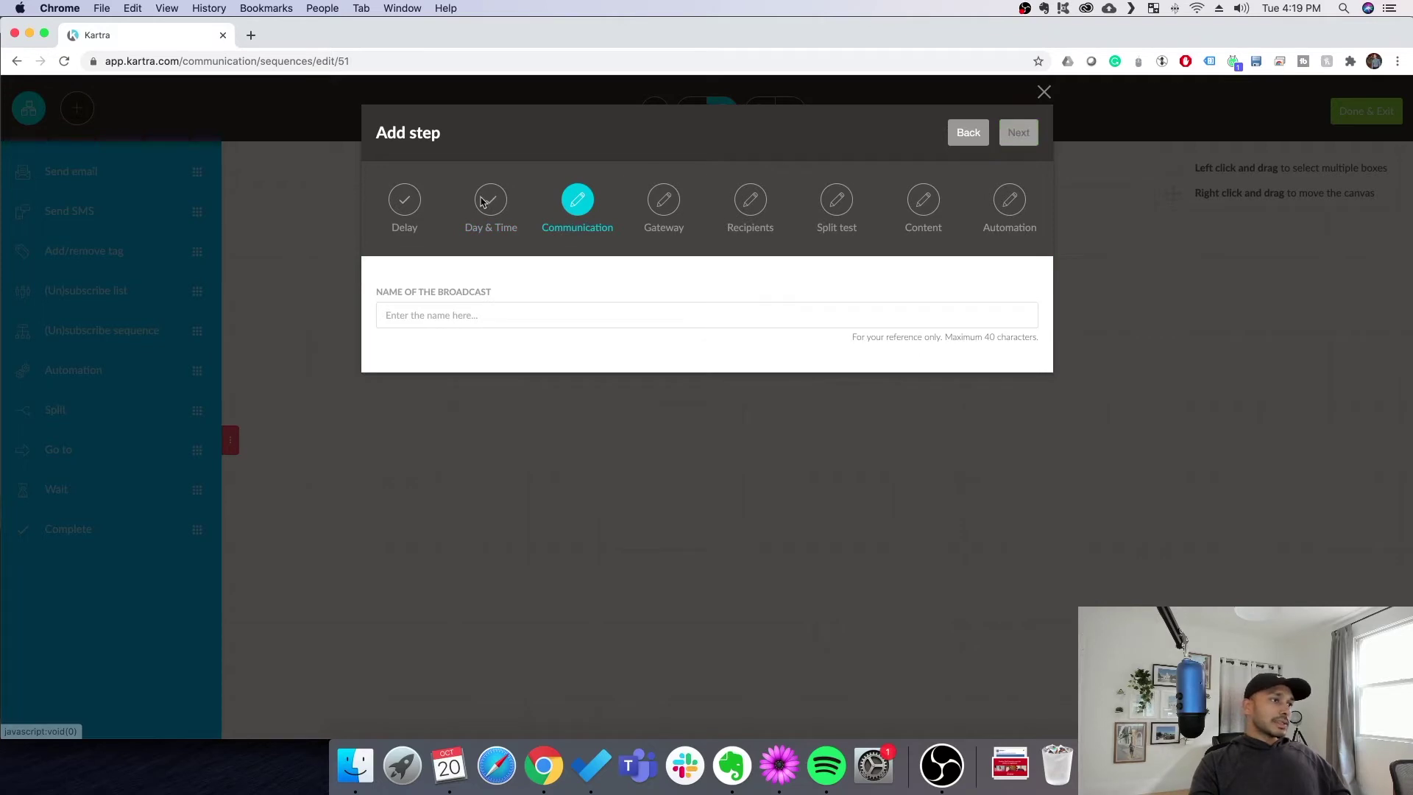
pyautogui.click(474, 317)
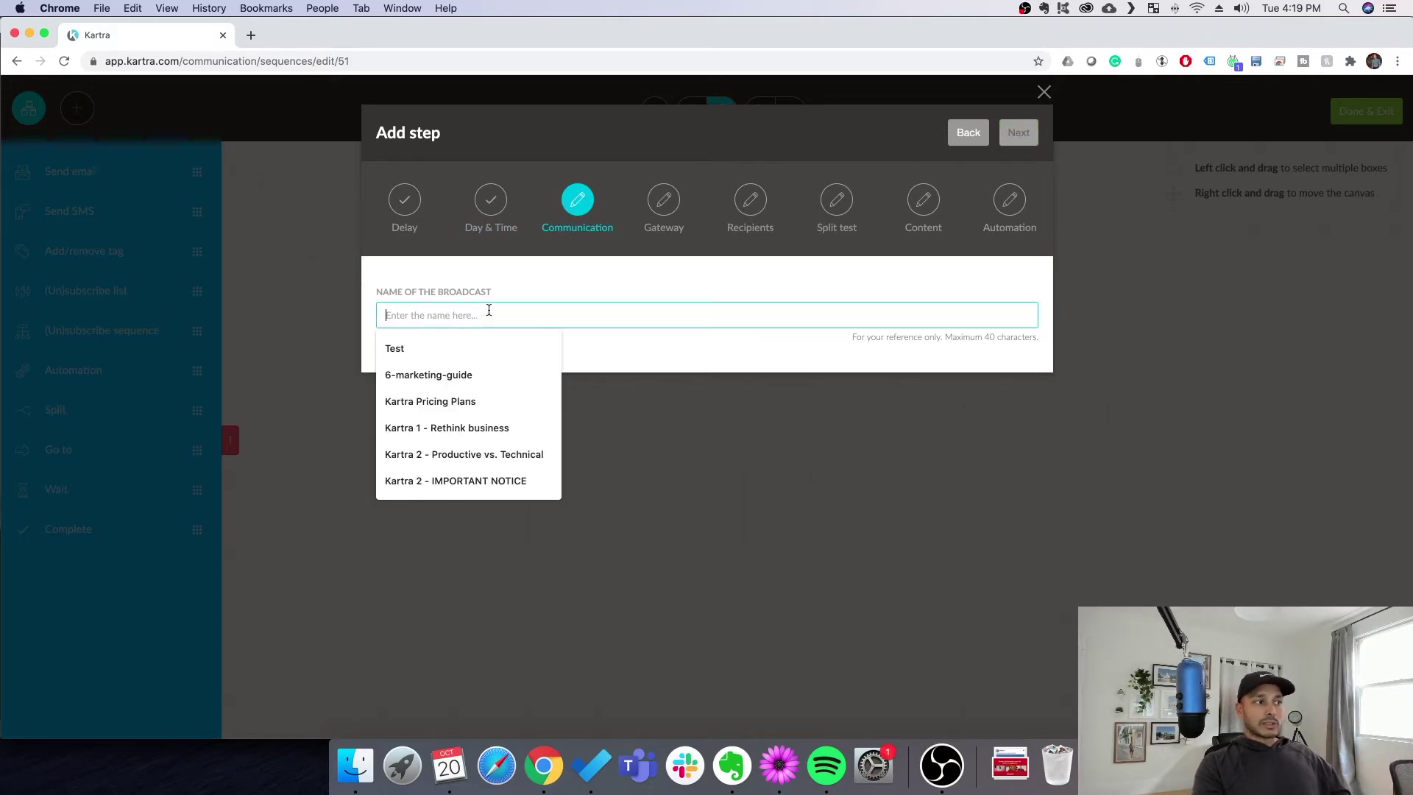
pyautogui.write('Get the ')
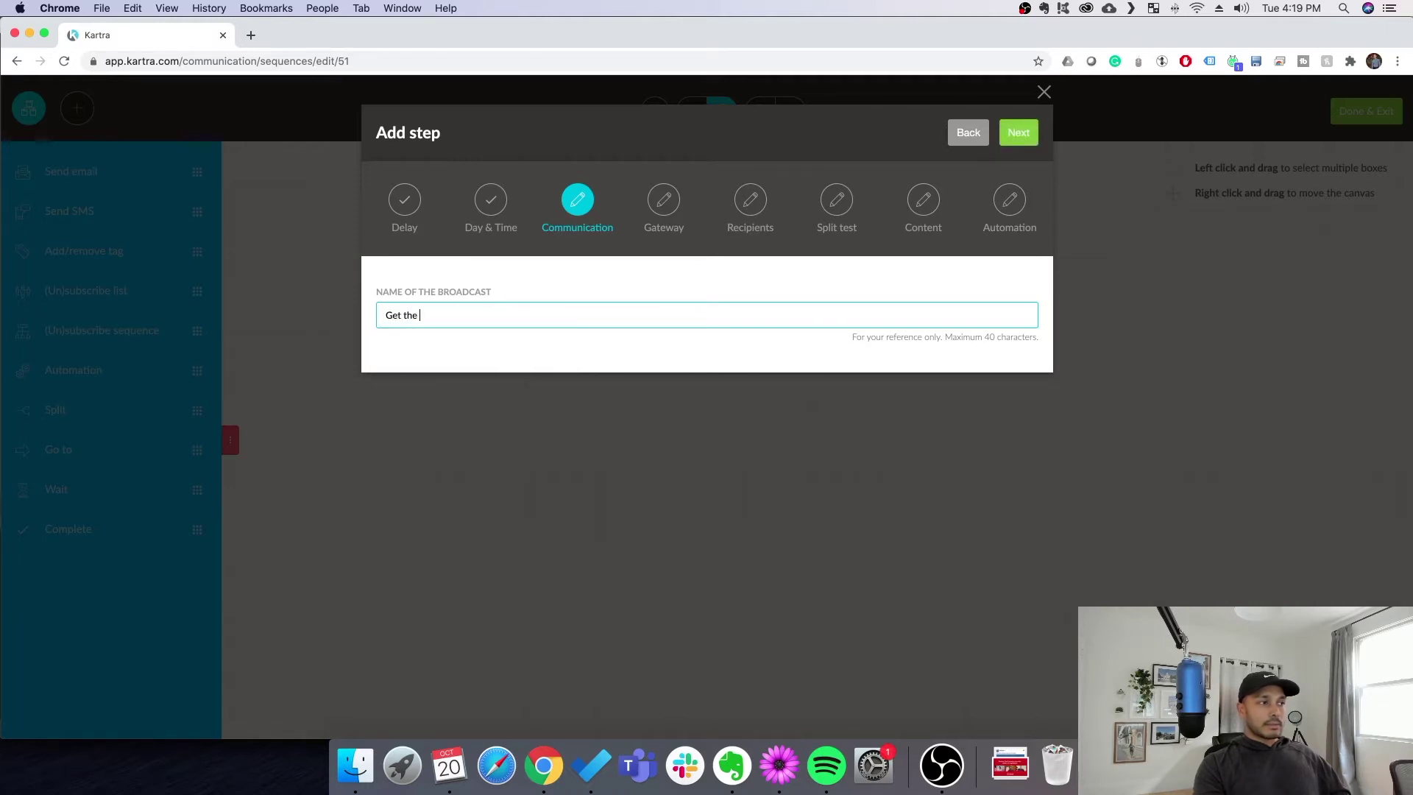
pyautogui.write('download')
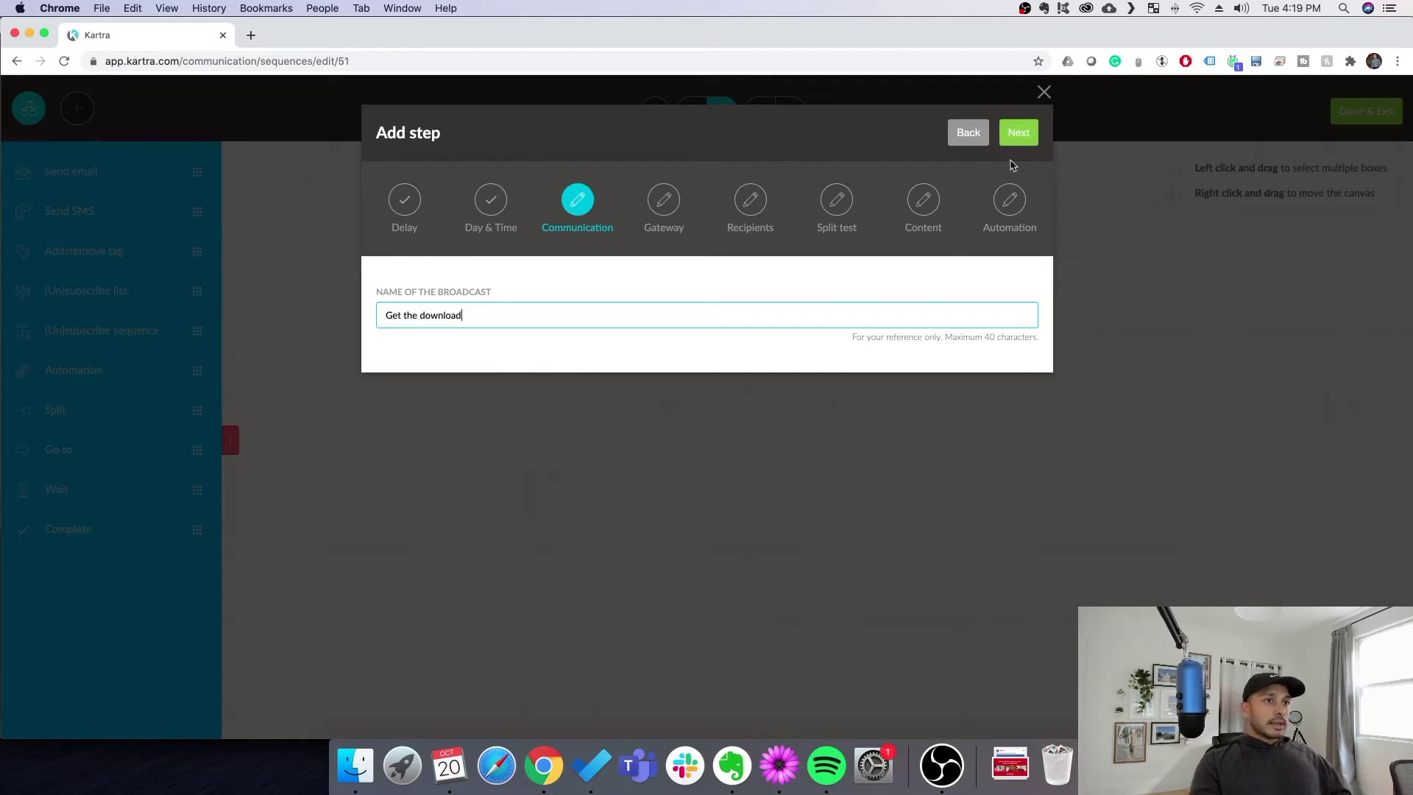
pyautogui.click(1029, 123)
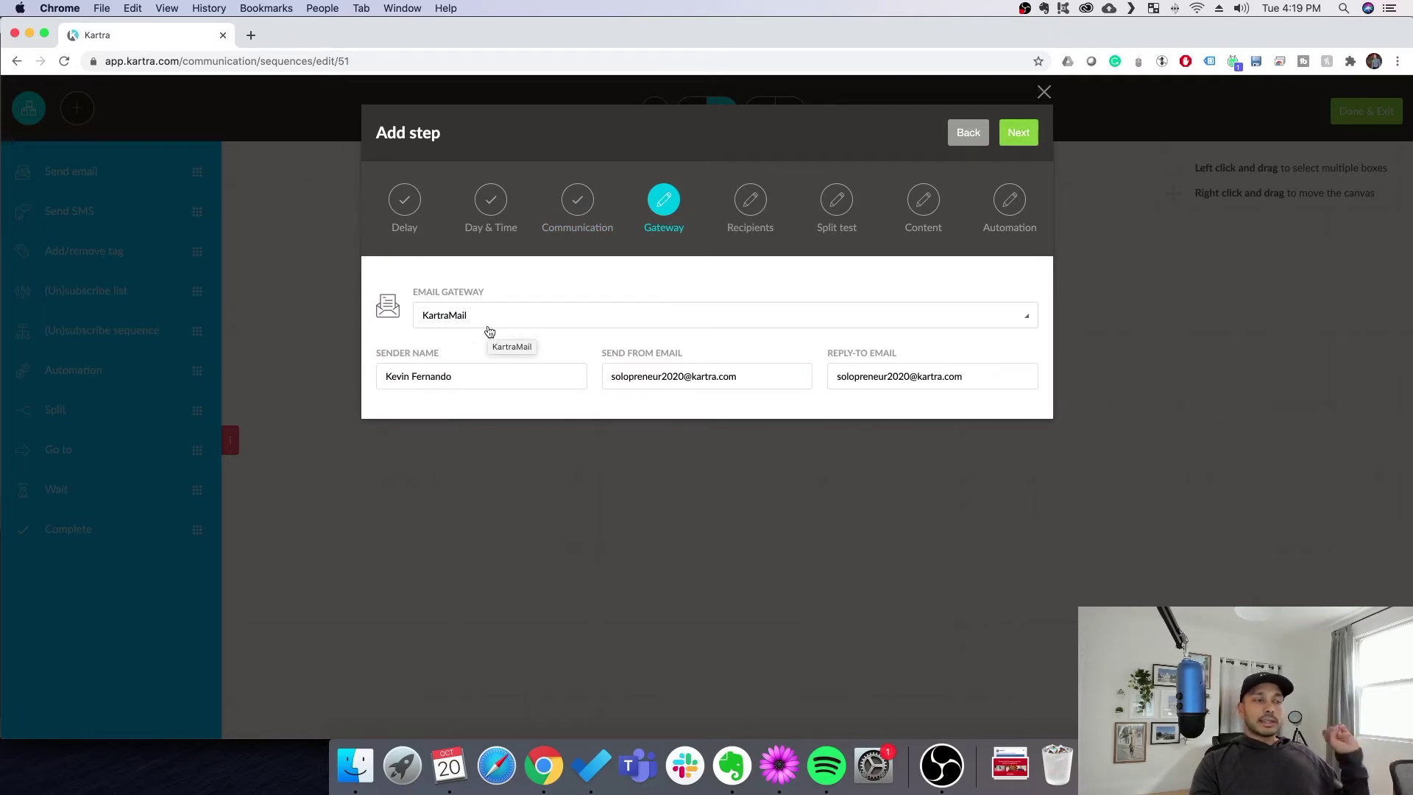
# - Leave the gateway on KartraMail and add the 'Anyone reaching this step' send condition
pyautogui.click(500, 321)
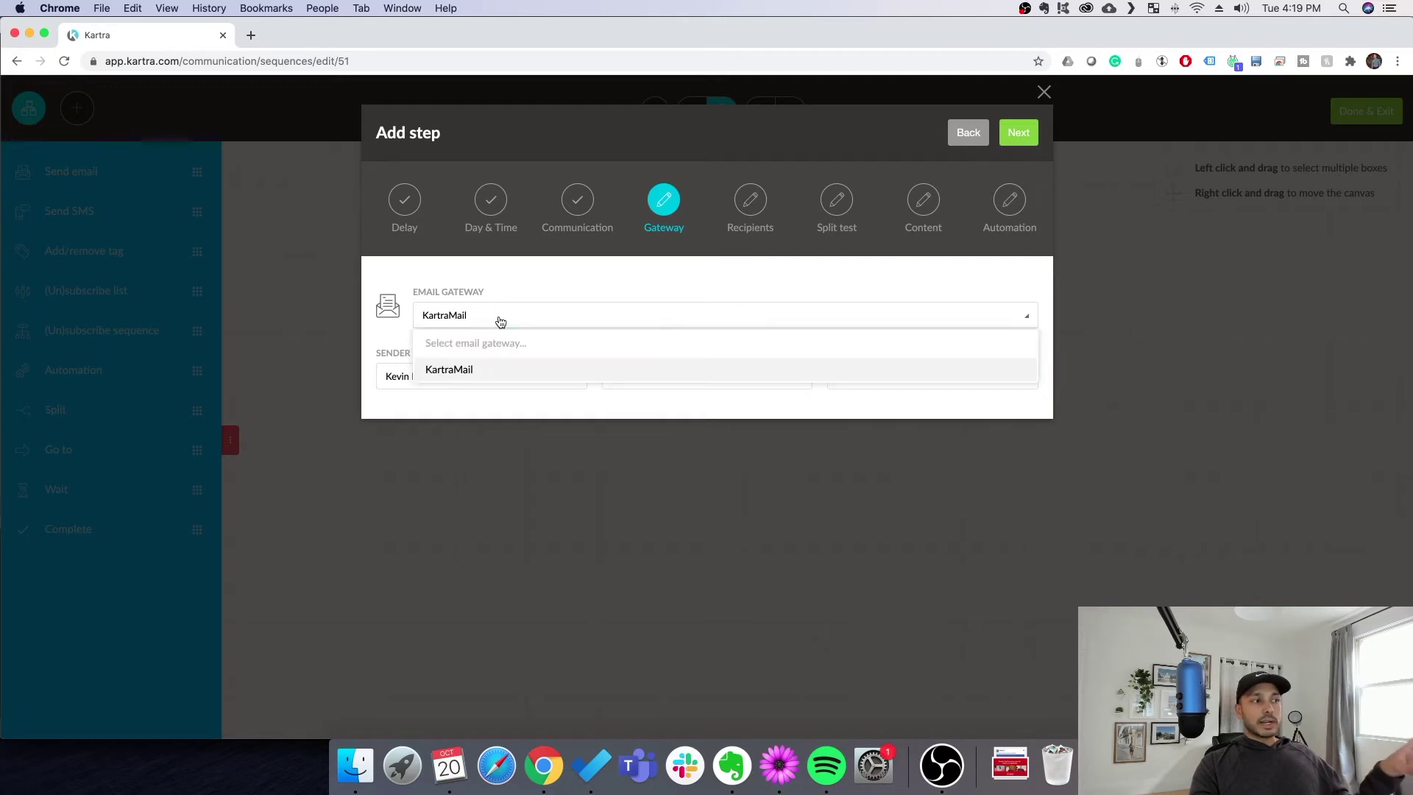
pyautogui.click(500, 321)
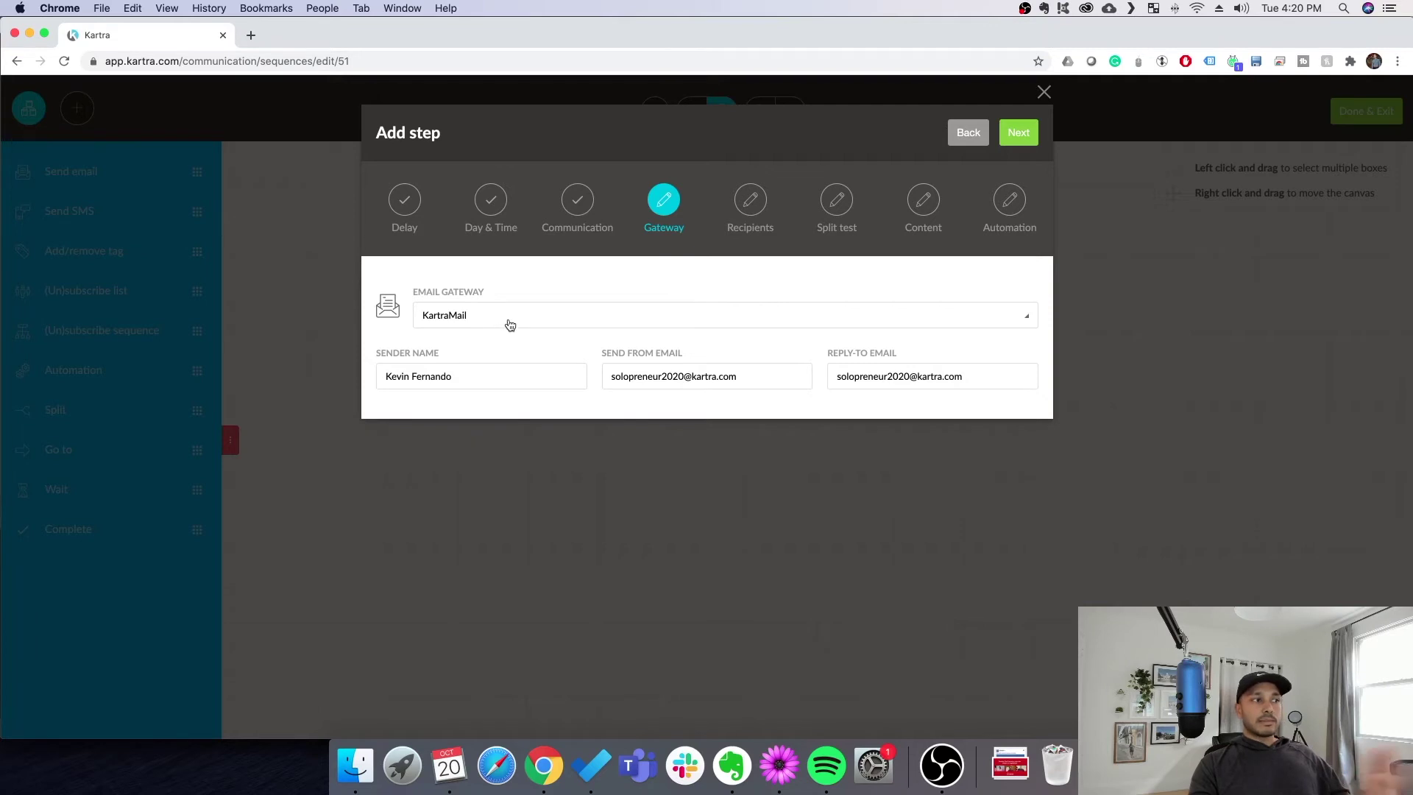
pyautogui.click(1018, 132)
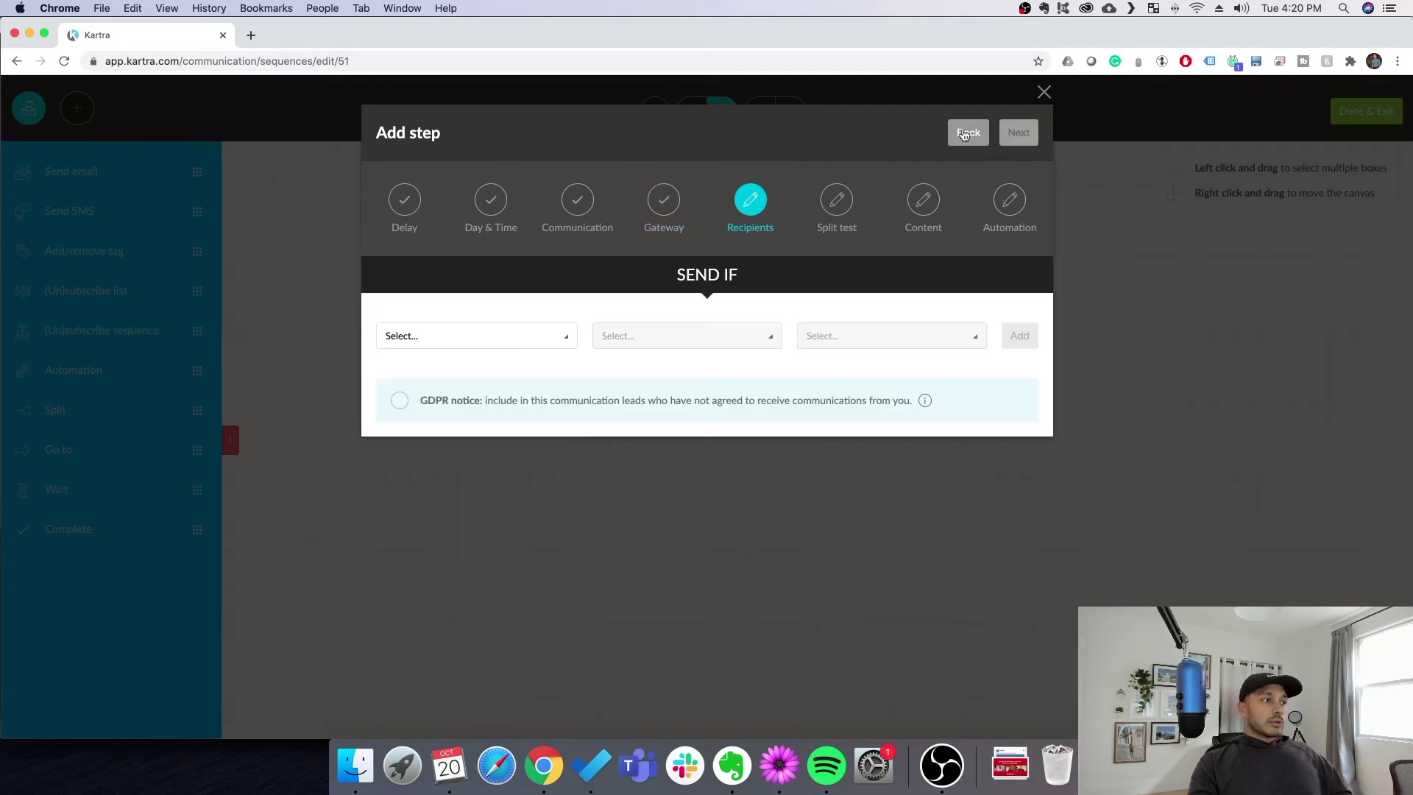
pyautogui.click(440, 338)
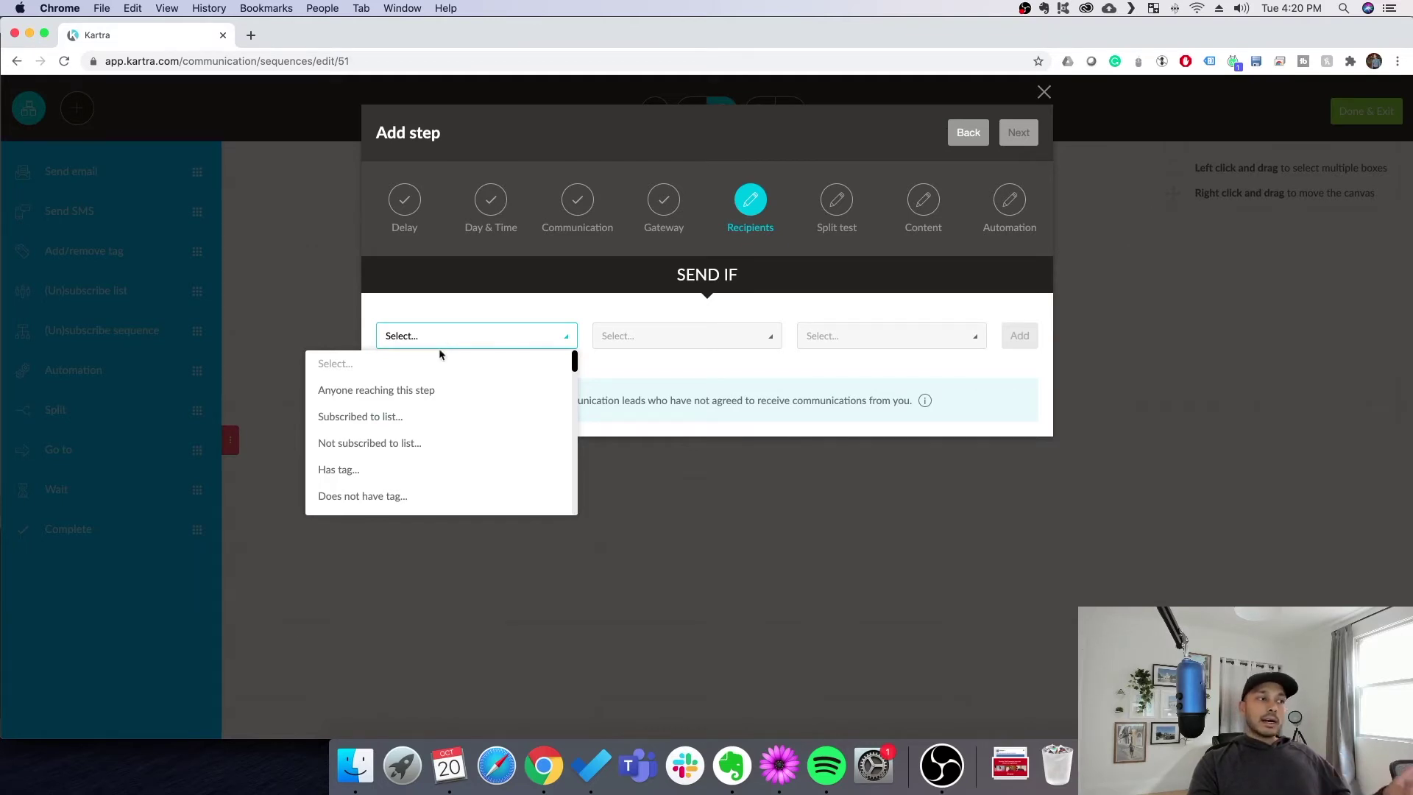
pyautogui.click(394, 397)
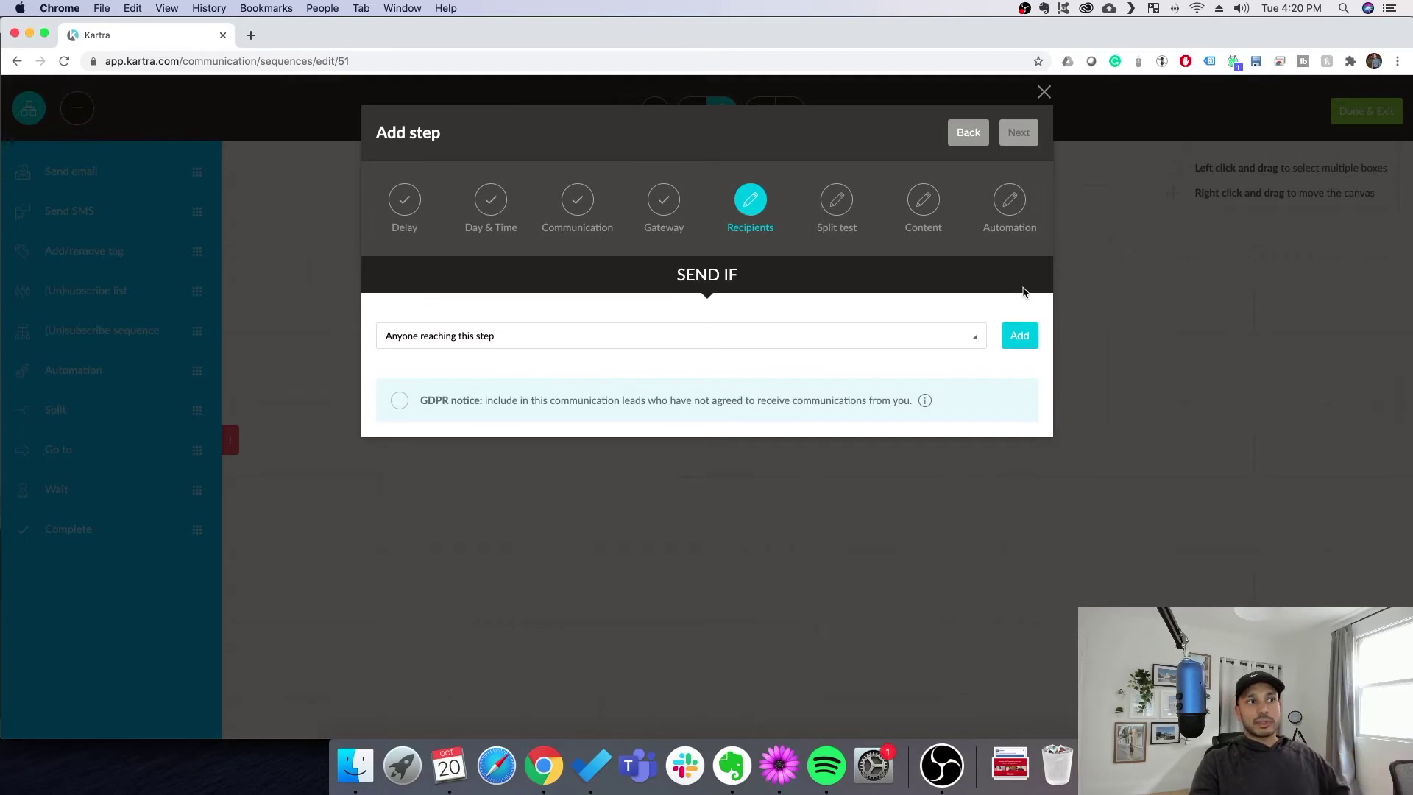
pyautogui.click(661, 340)
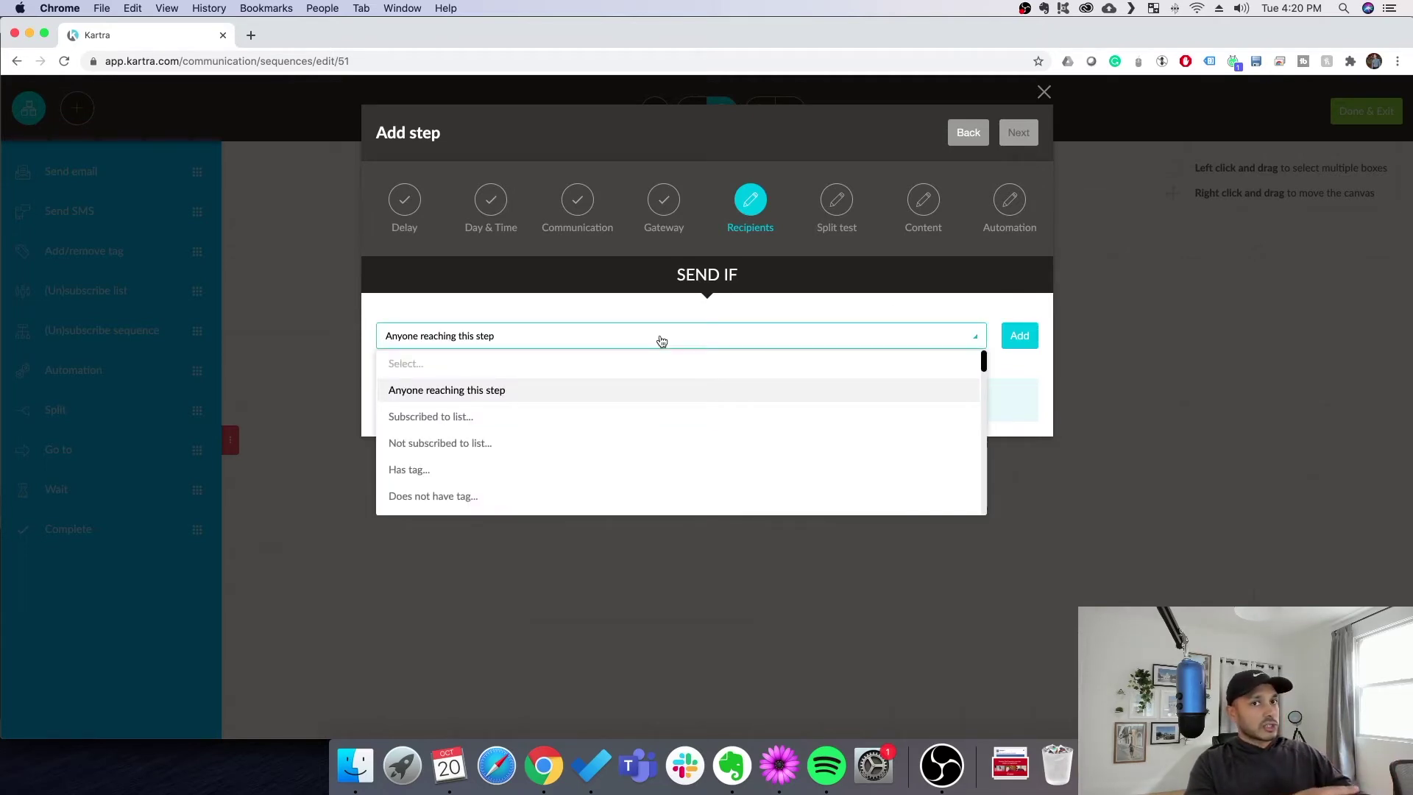
pyautogui.click(889, 309)
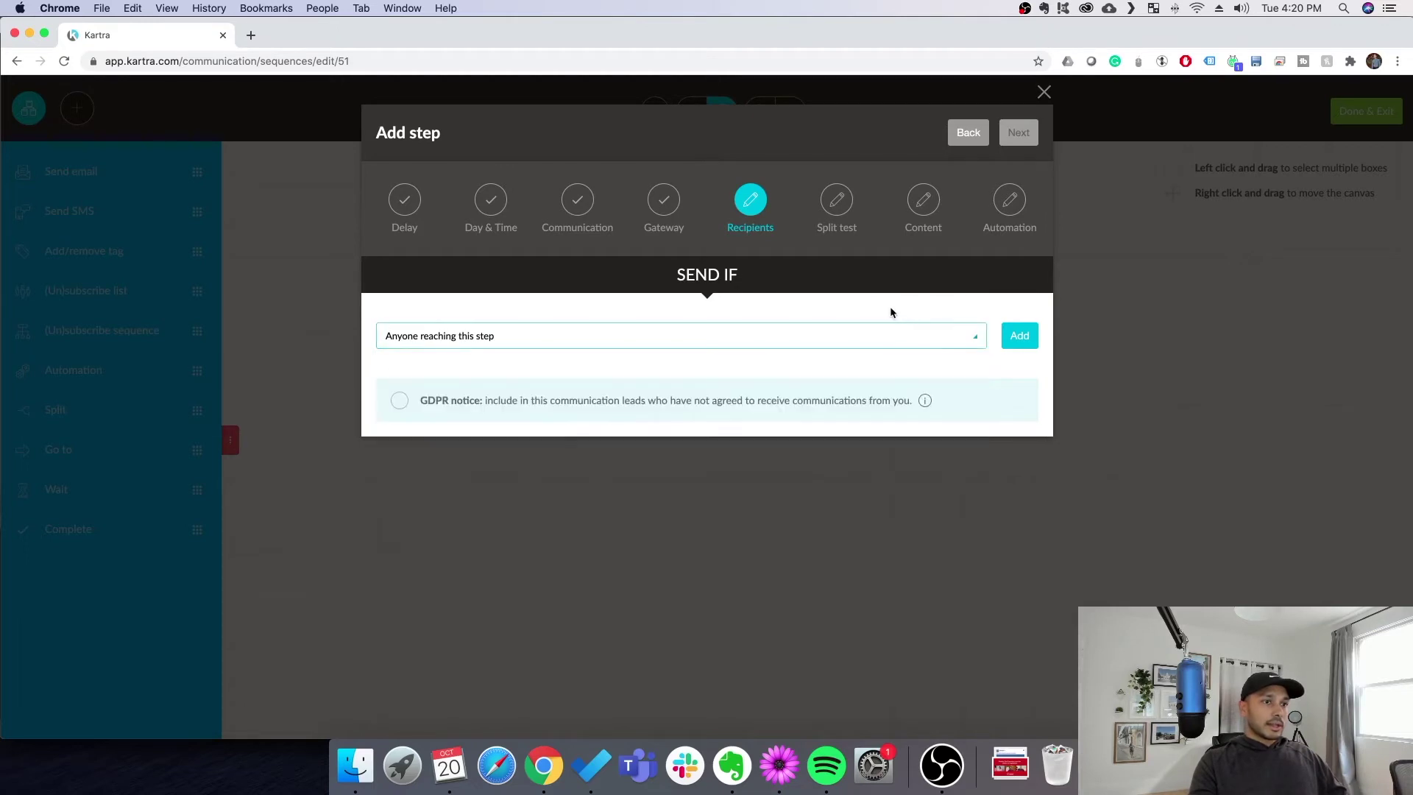
pyautogui.click(1020, 340)
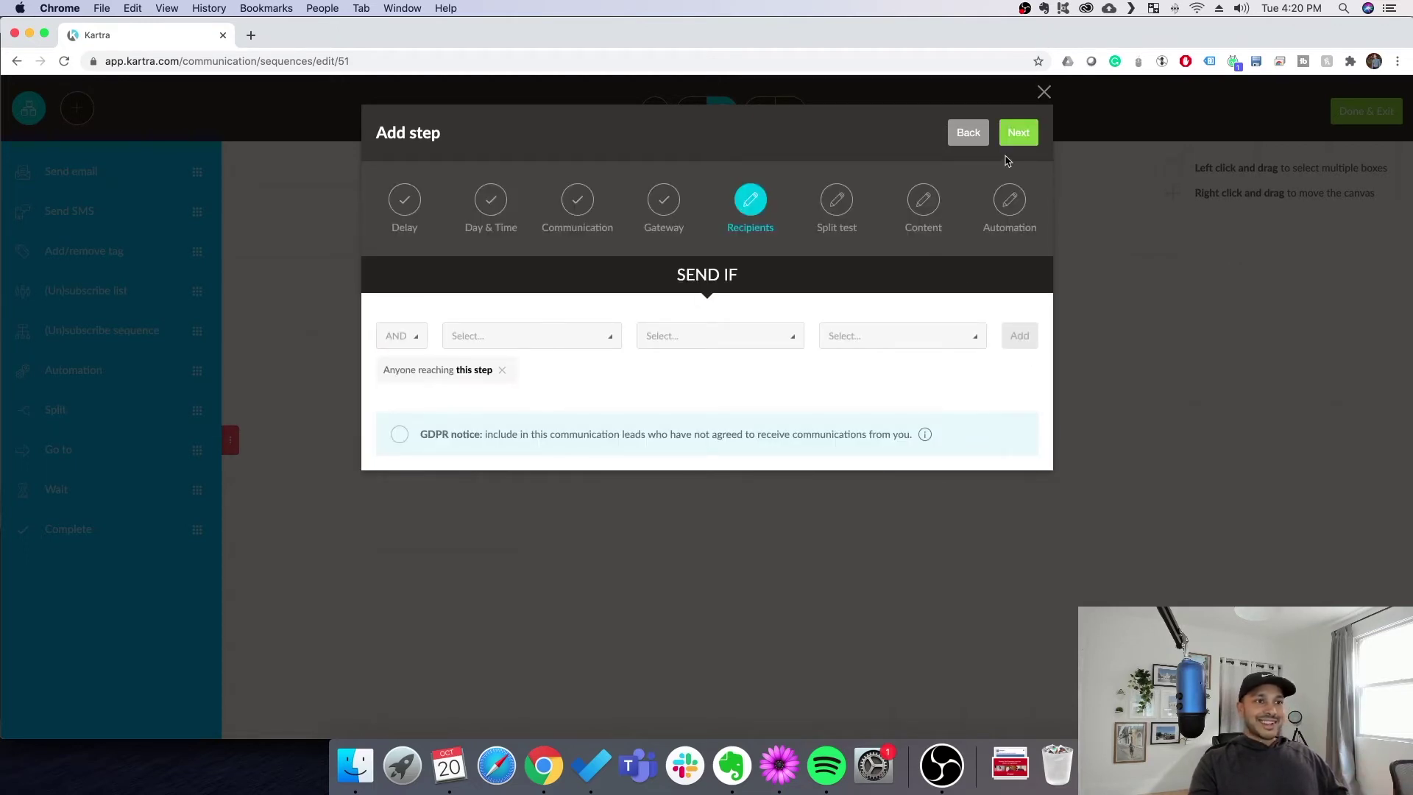
pyautogui.click(1018, 137)
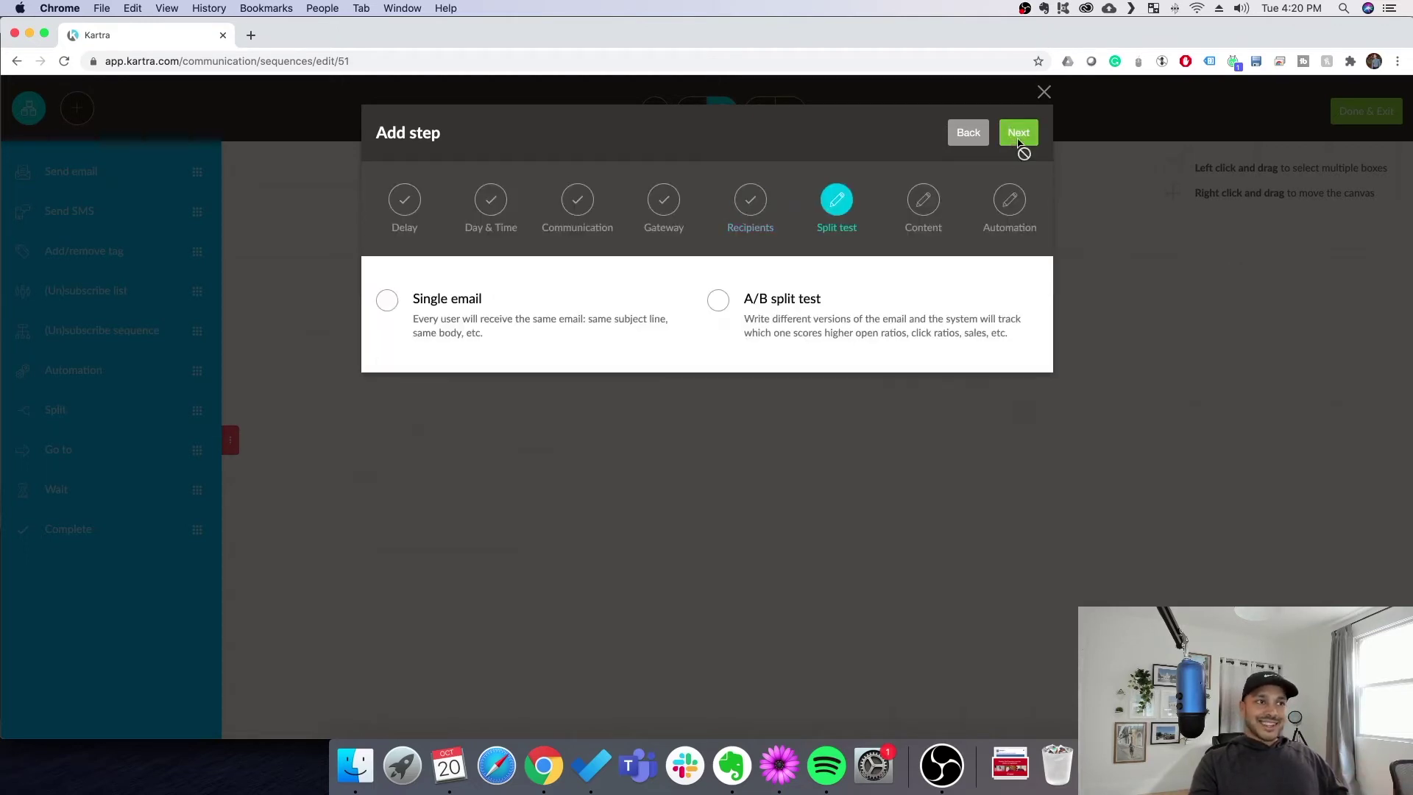
# - Choose Single email instead of an A/B split test and continue to the Content stage
pyautogui.click(468, 323)
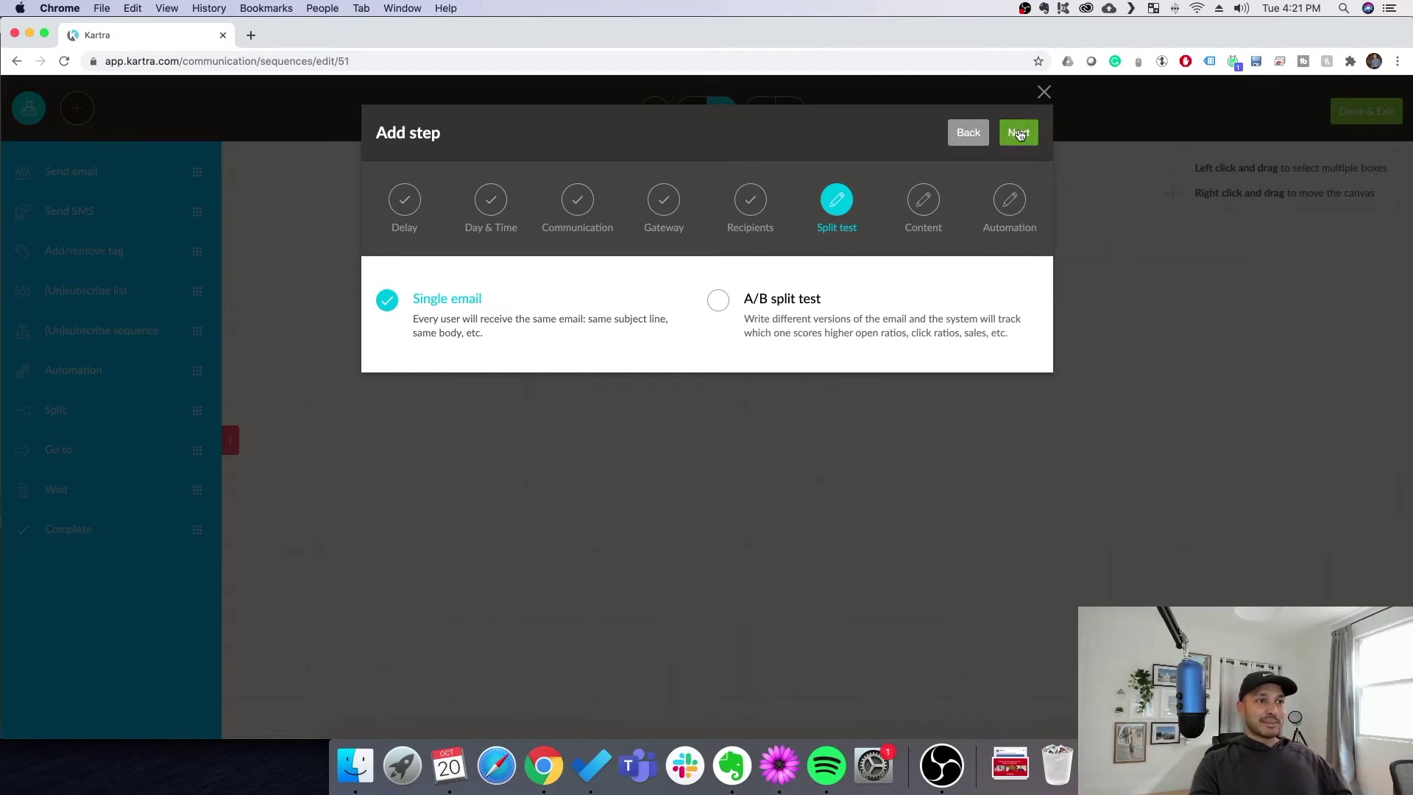
pyautogui.click(464, 304)
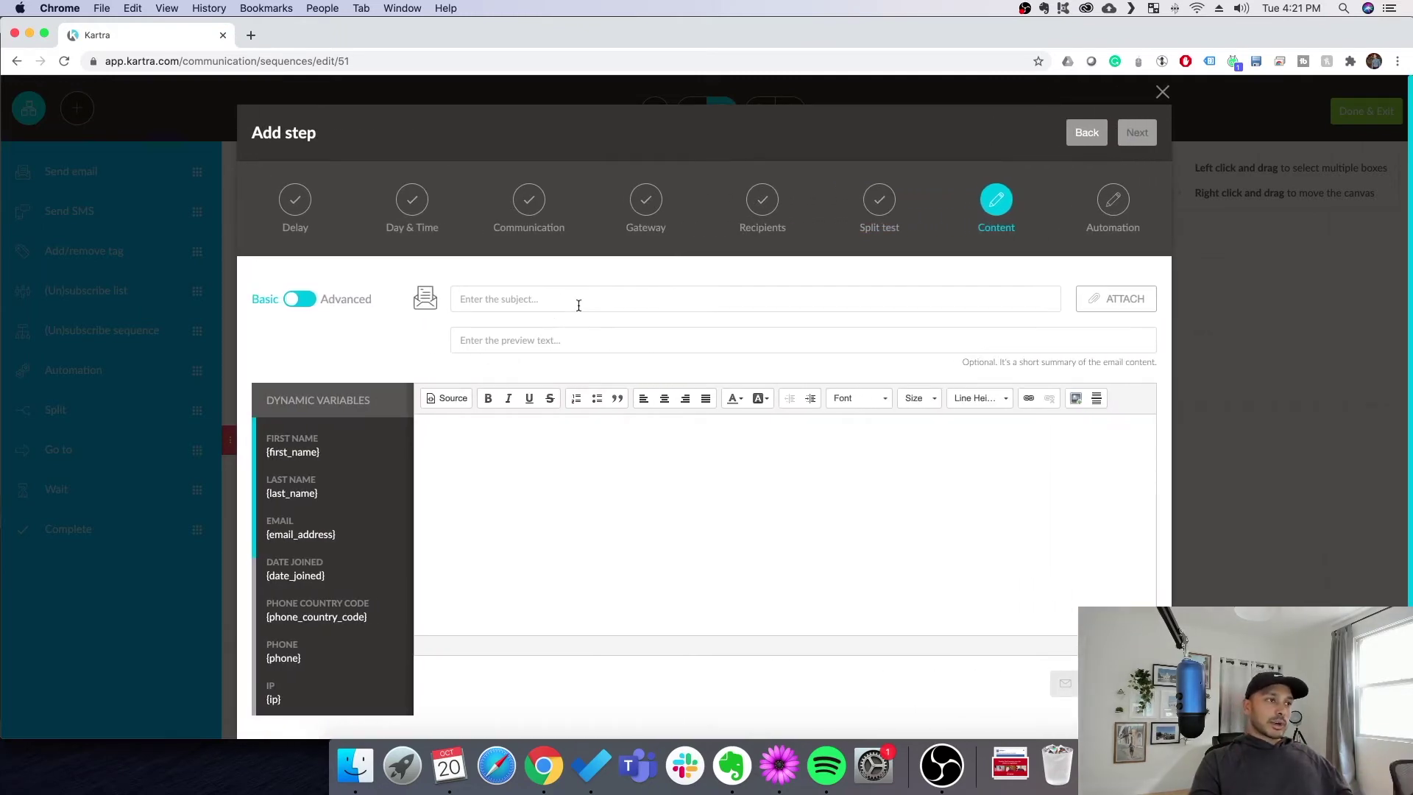
# - Type test text 'sdfsd' into the basic email body and select it
pyautogui.click(516, 557)
pyautogui.write('sdfsd')
pyautogui.moveTo(495, 451); pyautogui.dragTo(321, 430)
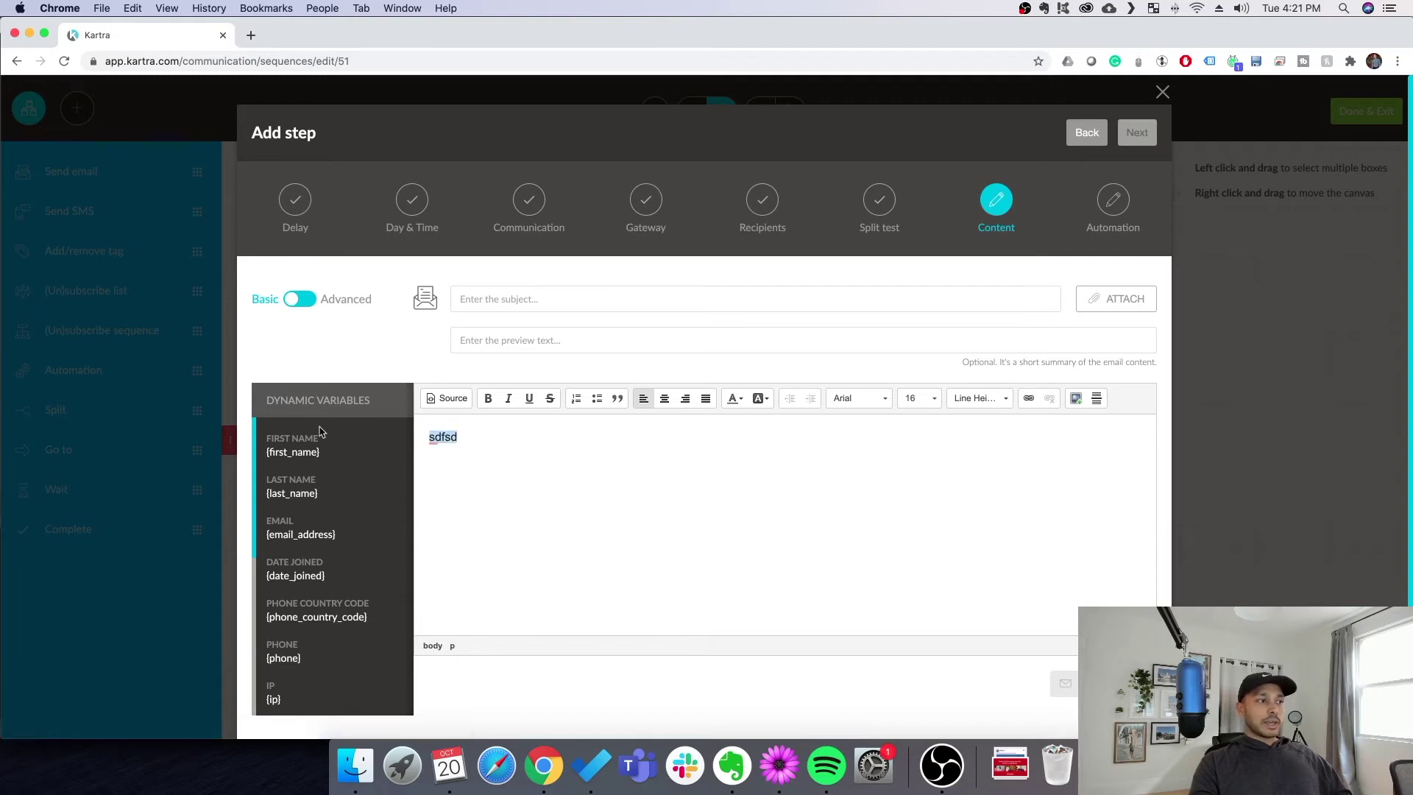
pyautogui.scroll(-1, 678, 537)
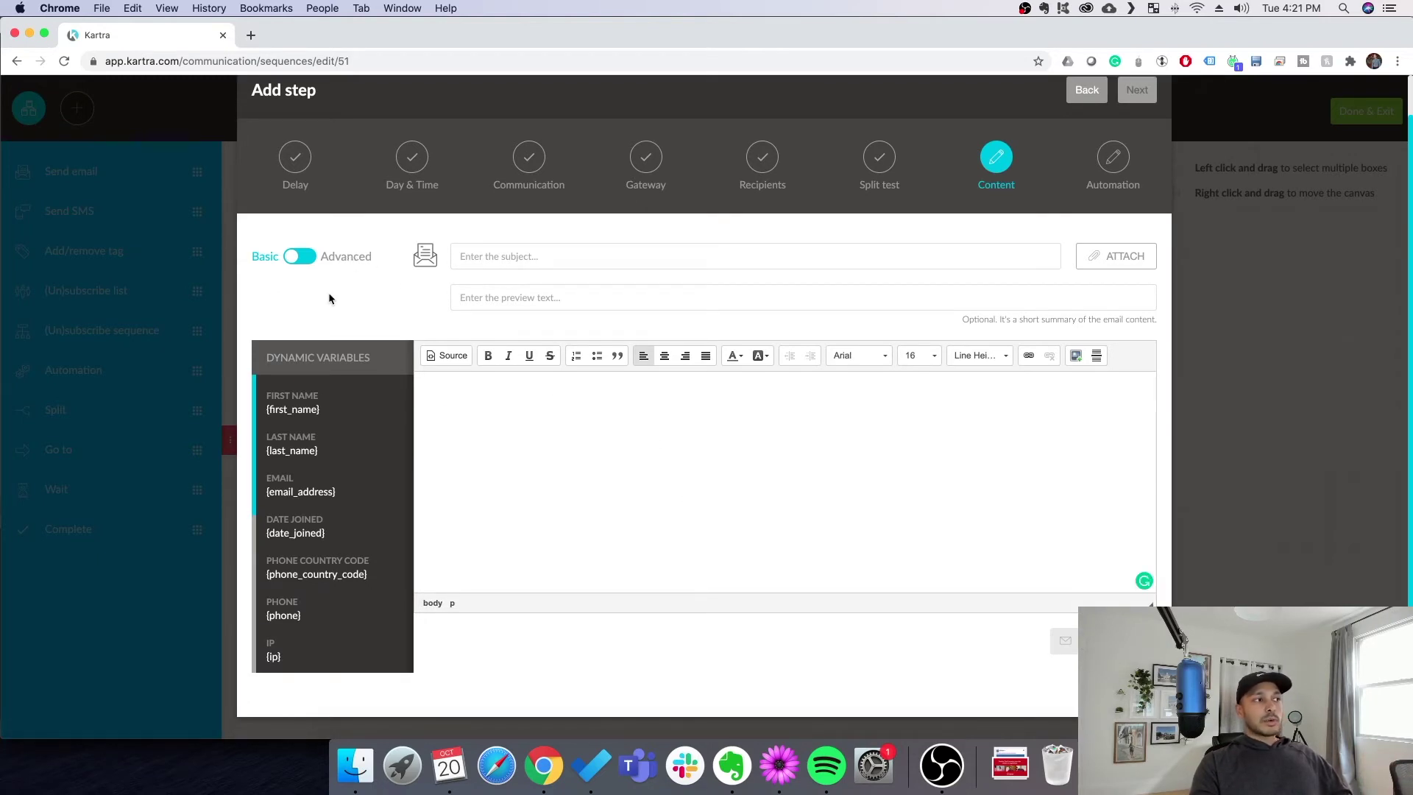
# - Switch to Advanced mode and drag the Group Messaging full template onto the canvas
pyautogui.click(306, 258)
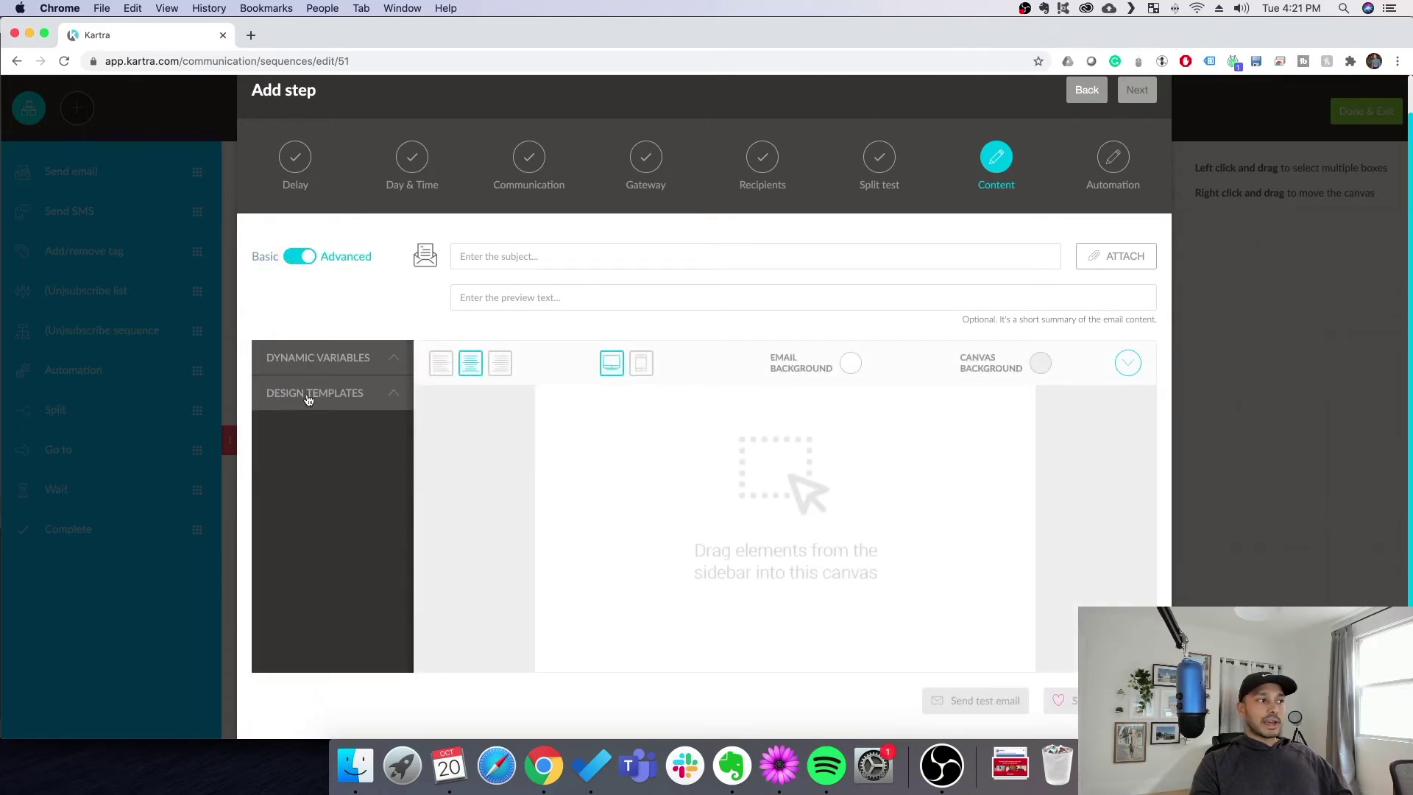
pyautogui.click(312, 390)
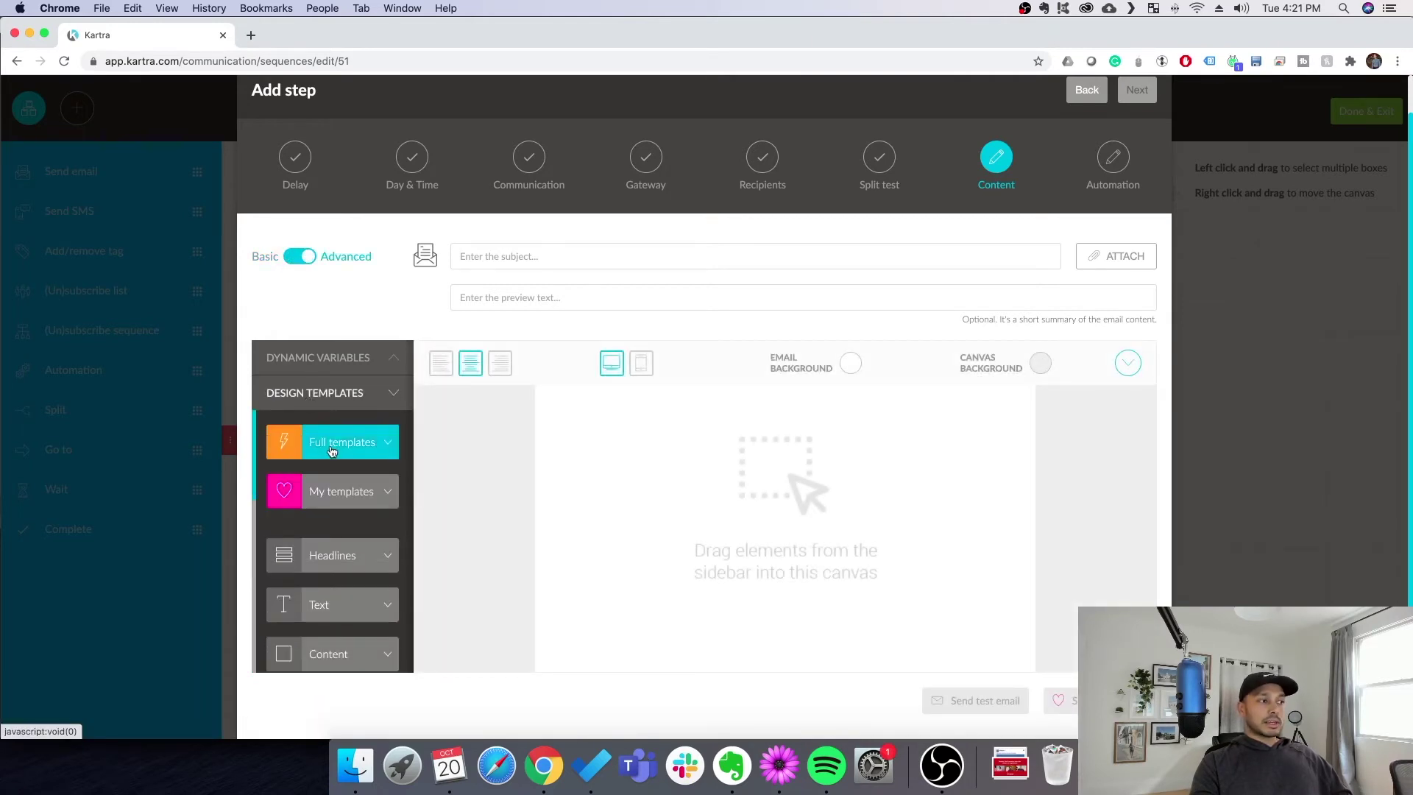
pyautogui.click(332, 451)
pyautogui.scroll(-5, 338, 484)
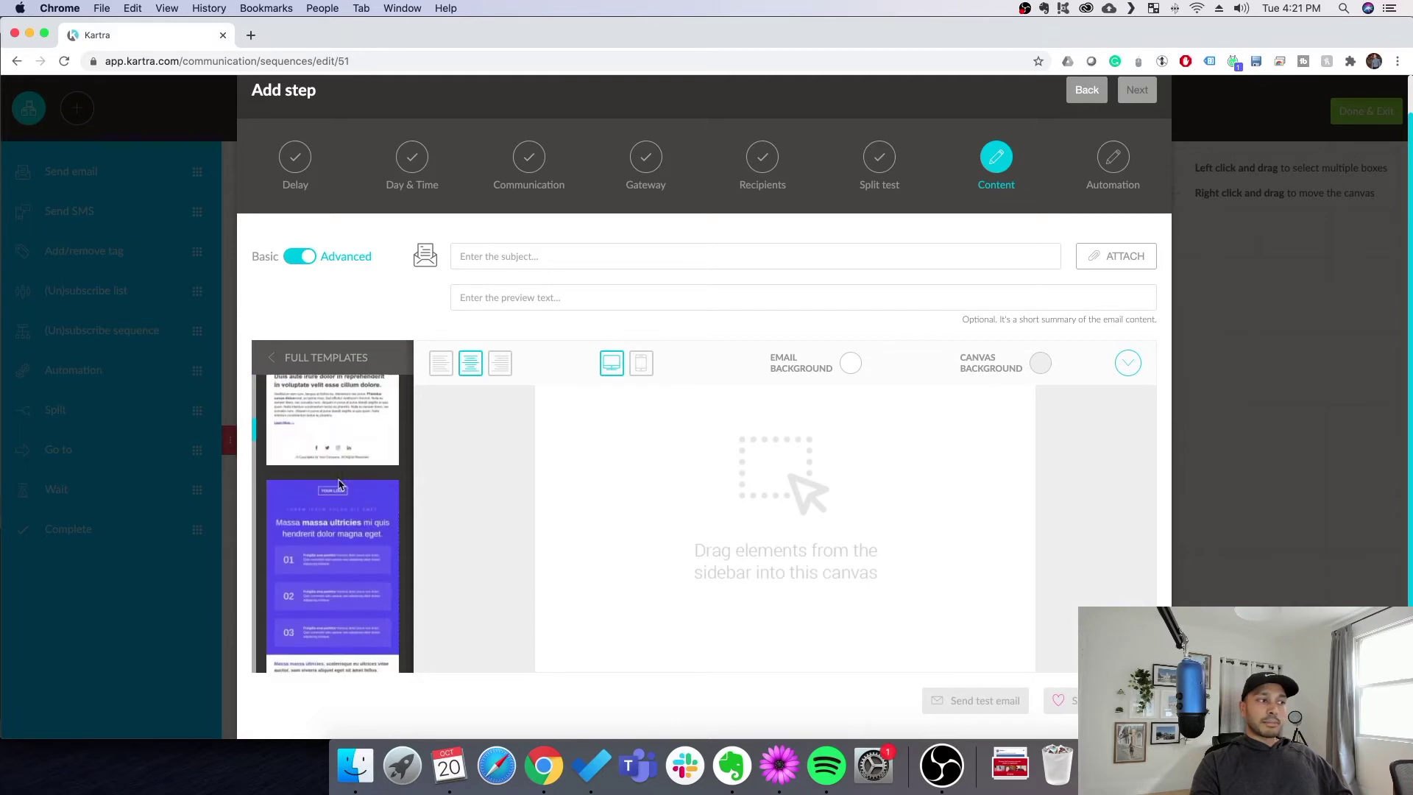
pyautogui.scroll(-10, 339, 484)
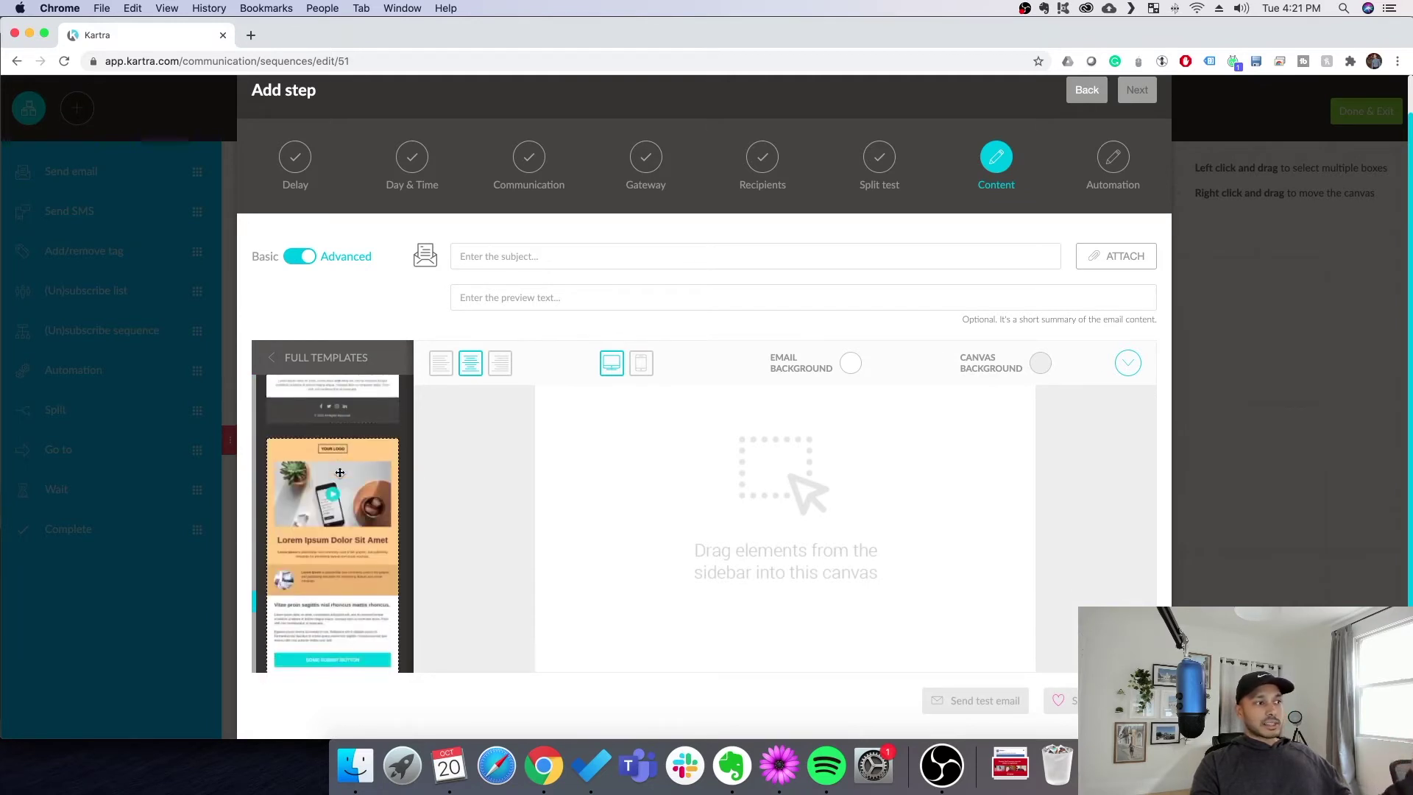
pyautogui.scroll(-6, 340, 472)
pyautogui.moveTo(340, 478); pyautogui.dragTo(766, 450)
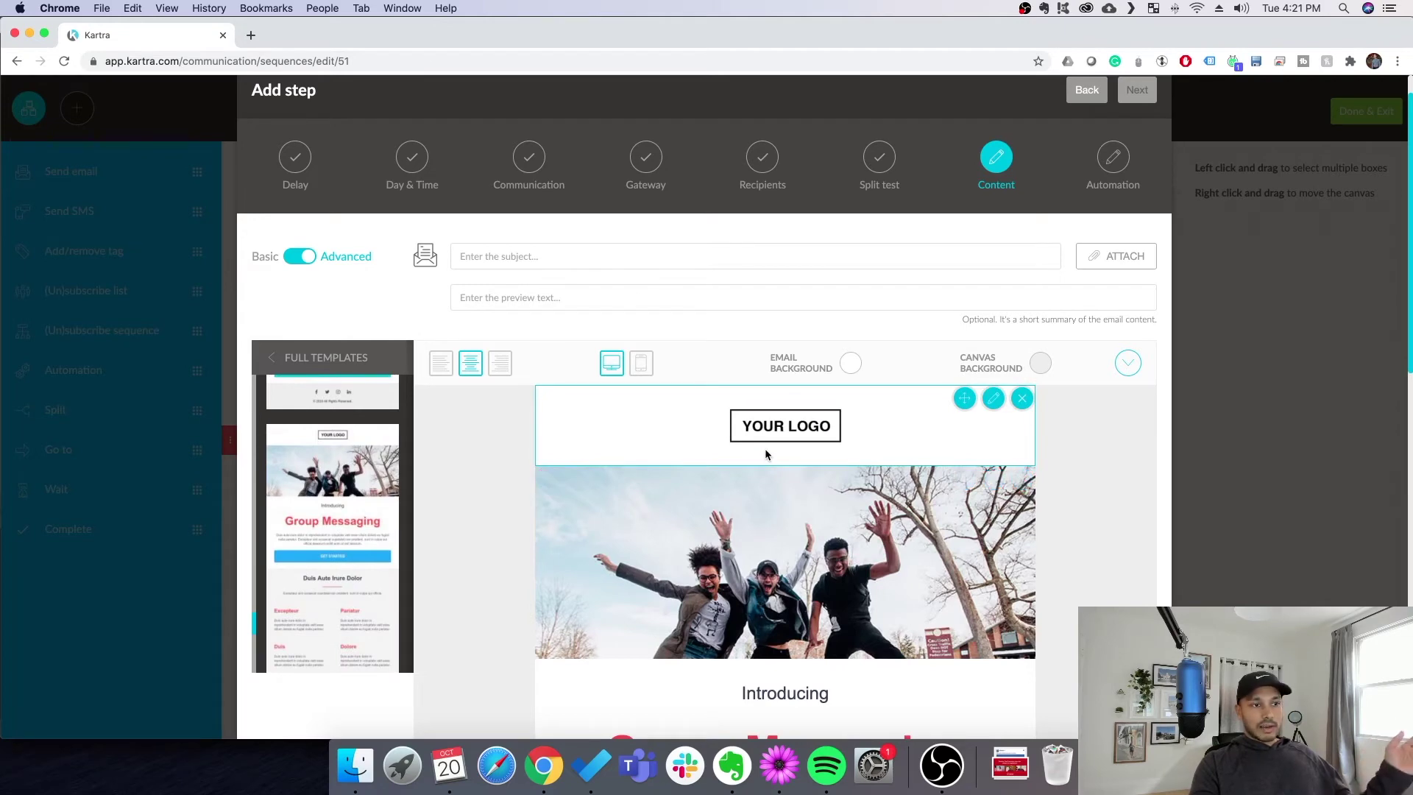
# - Review the template, enter subject 'Test' and preview text 'test', then continue to Automation
pyautogui.scroll(-15, 765, 454)
pyautogui.scroll(20, 793, 463)
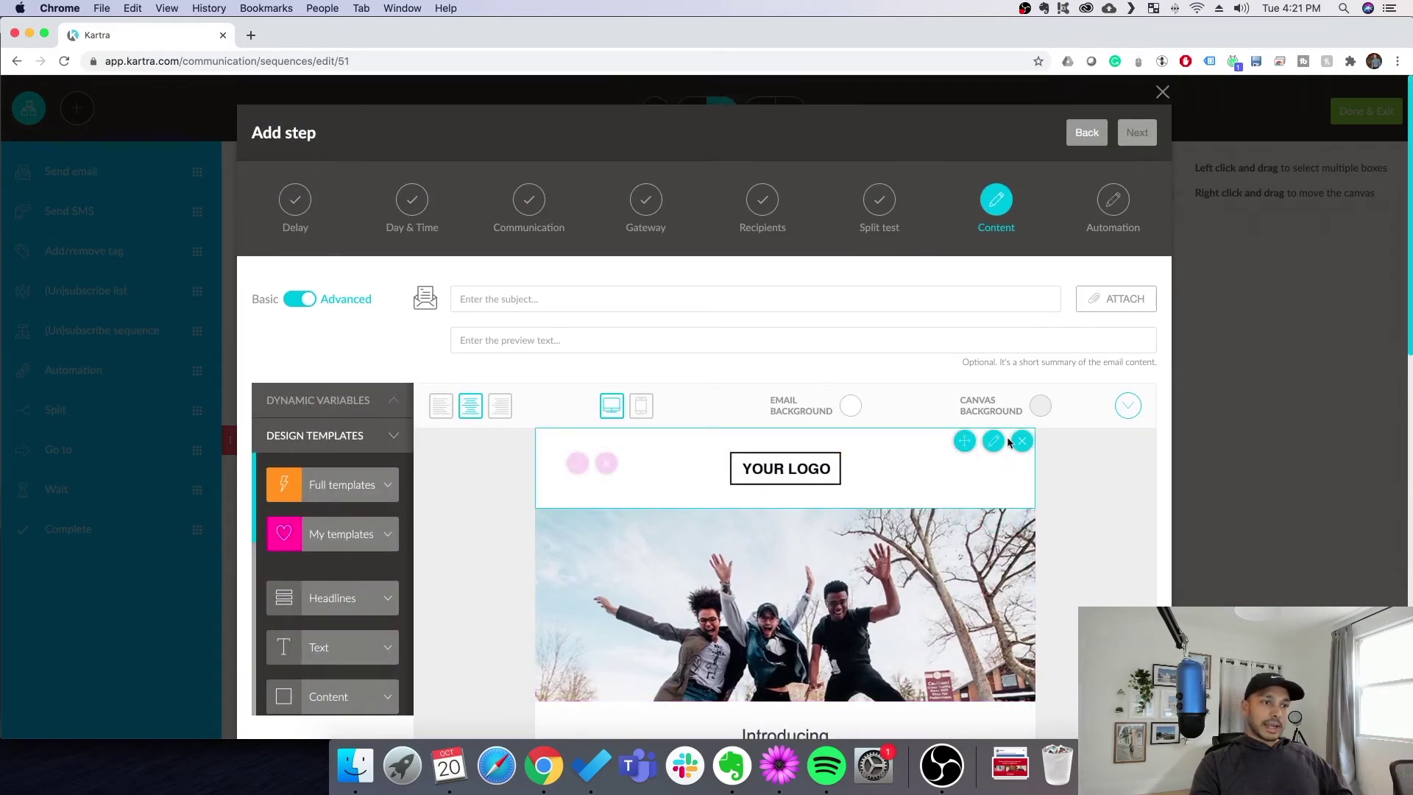
pyautogui.scroll(-15, 765, 478)
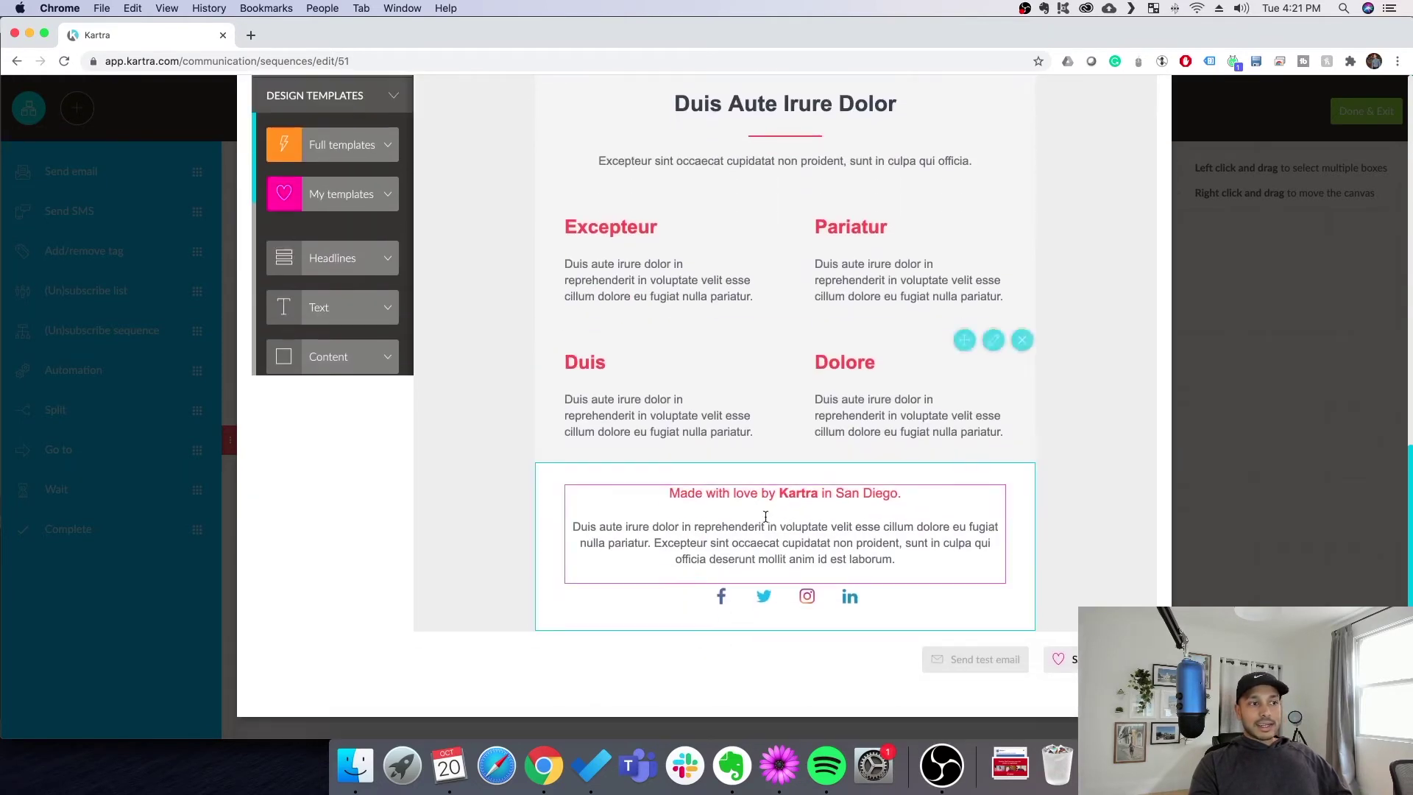
pyautogui.scroll(20, 769, 511)
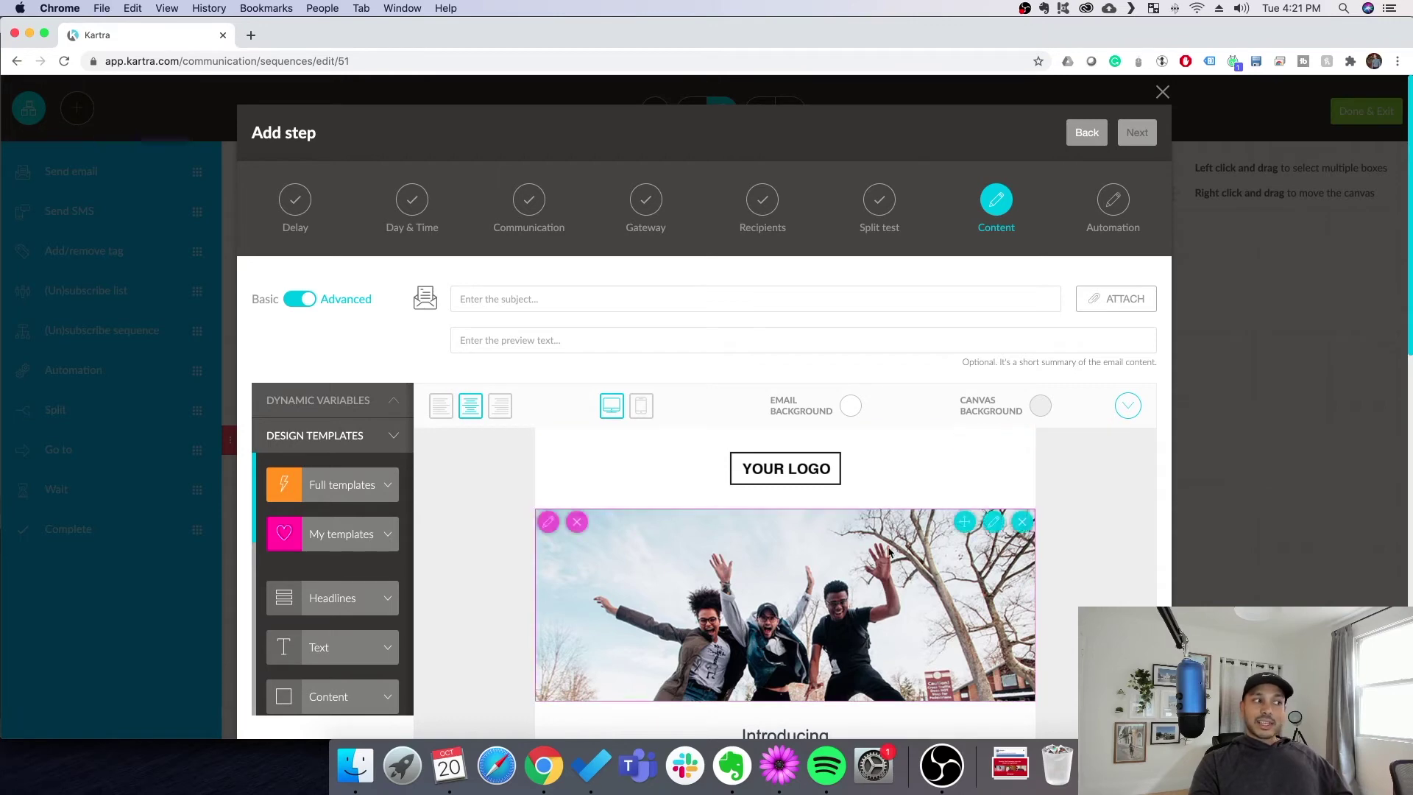
pyautogui.scroll(-3, 888, 557)
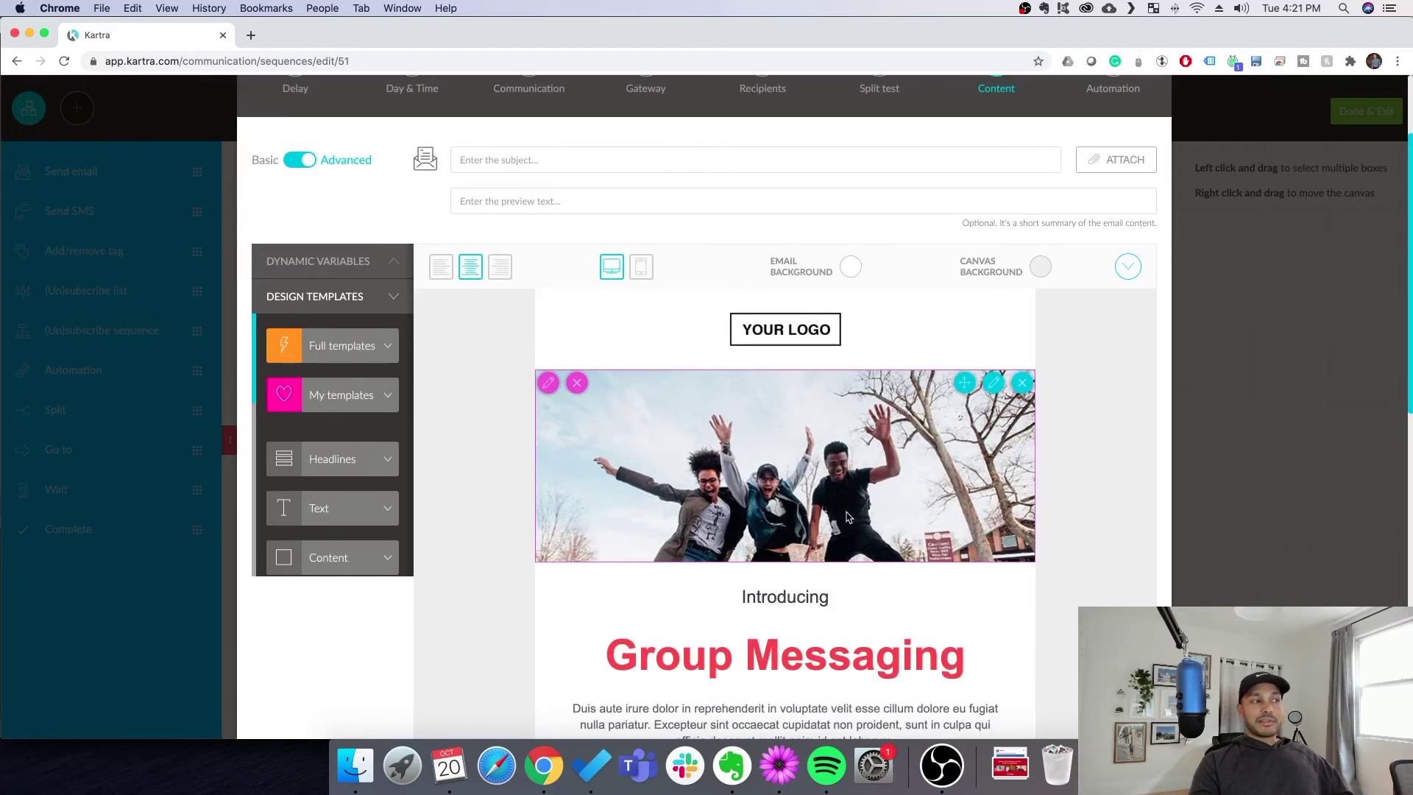
pyautogui.scroll(3, 853, 506)
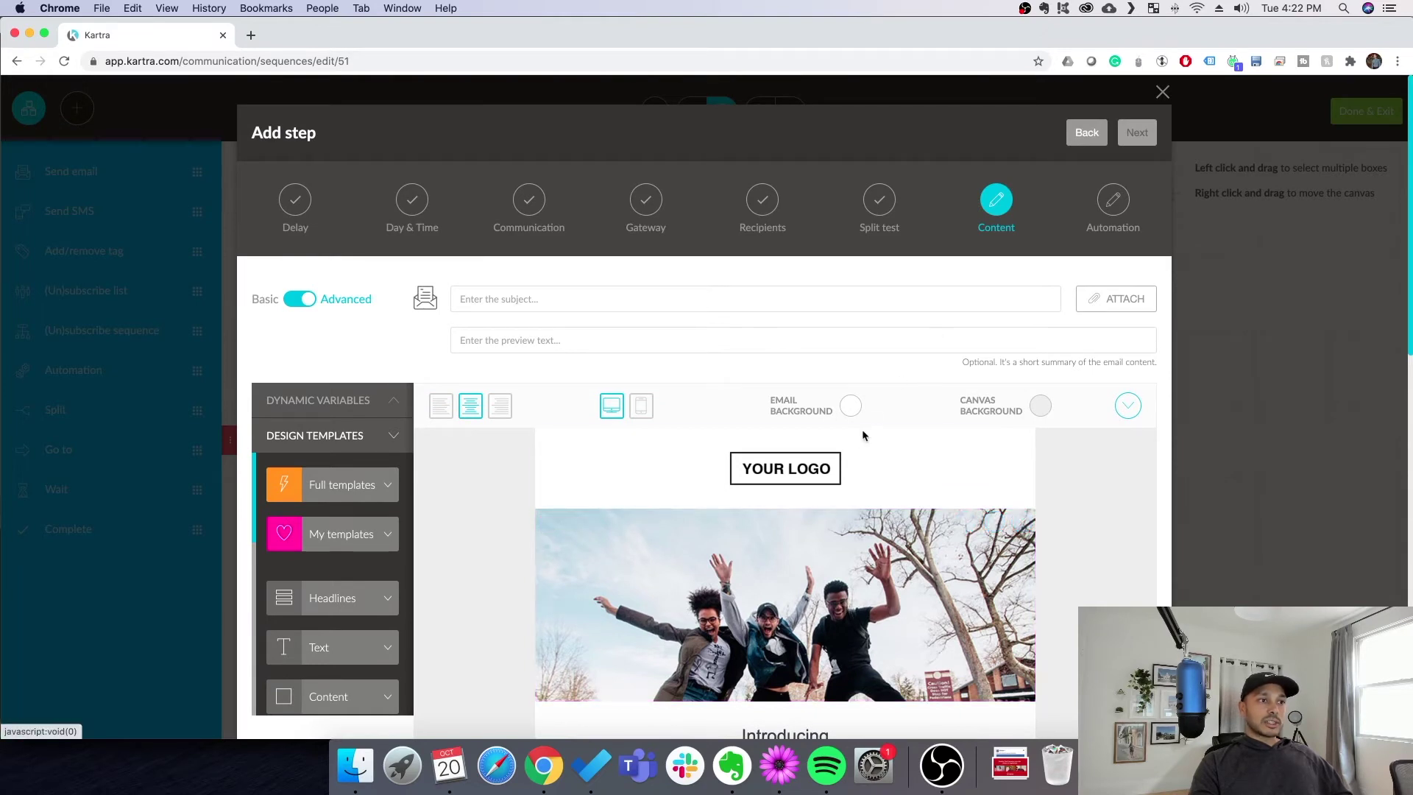
pyautogui.click(496, 298)
pyautogui.write('Test')
pyautogui.click(518, 335)
pyautogui.write('test')
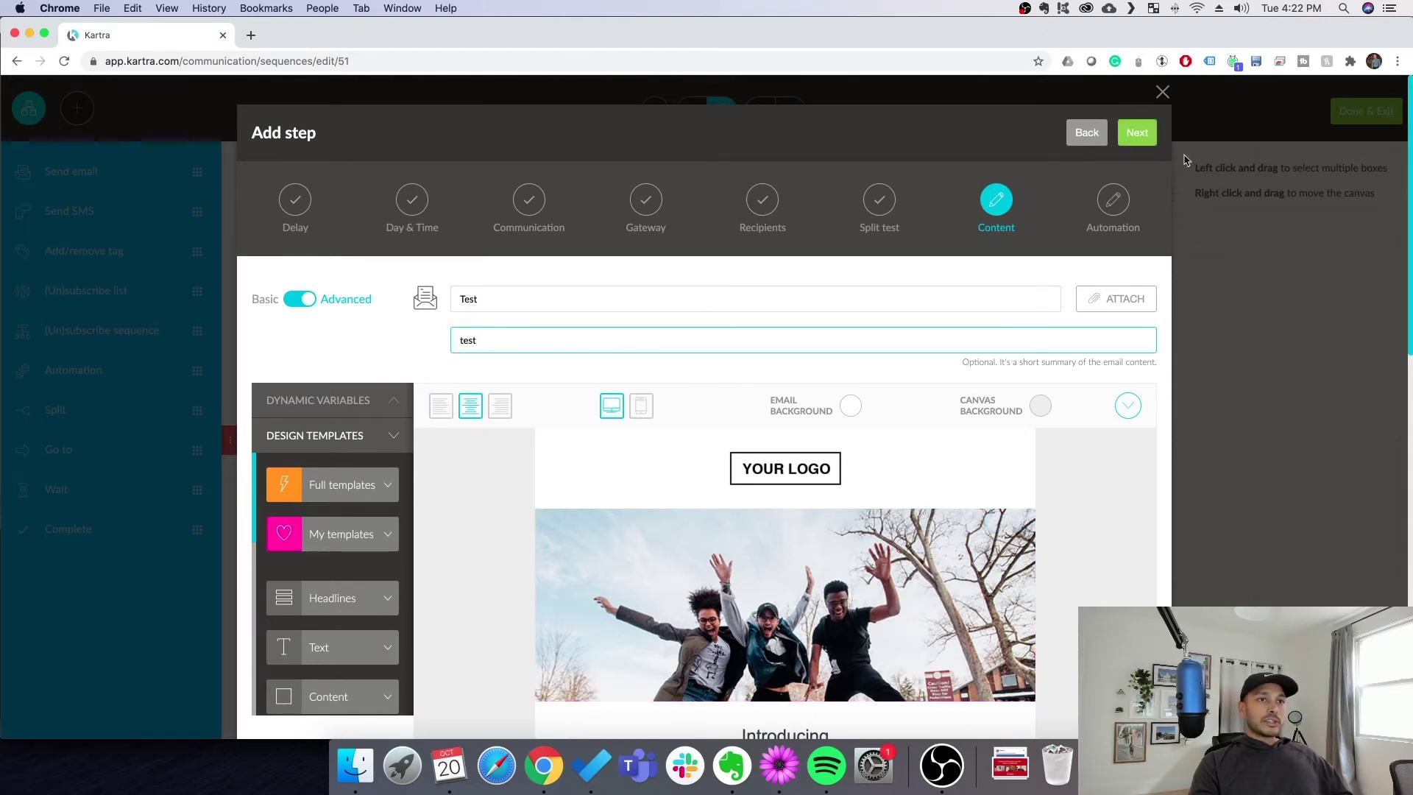
pyautogui.click(1137, 132)
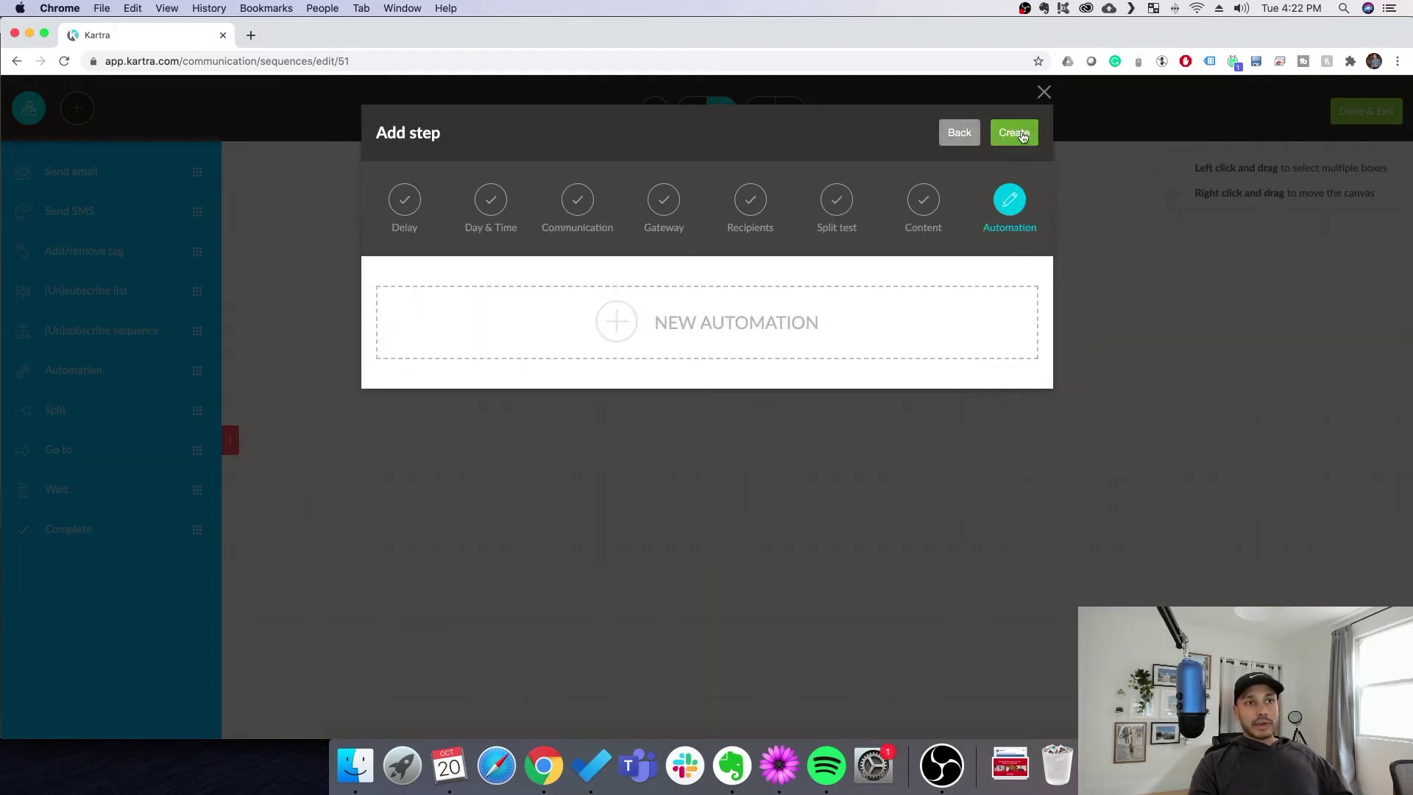
# - Create the email step, then edit it and reopen its email content
pyautogui.click(1014, 133)
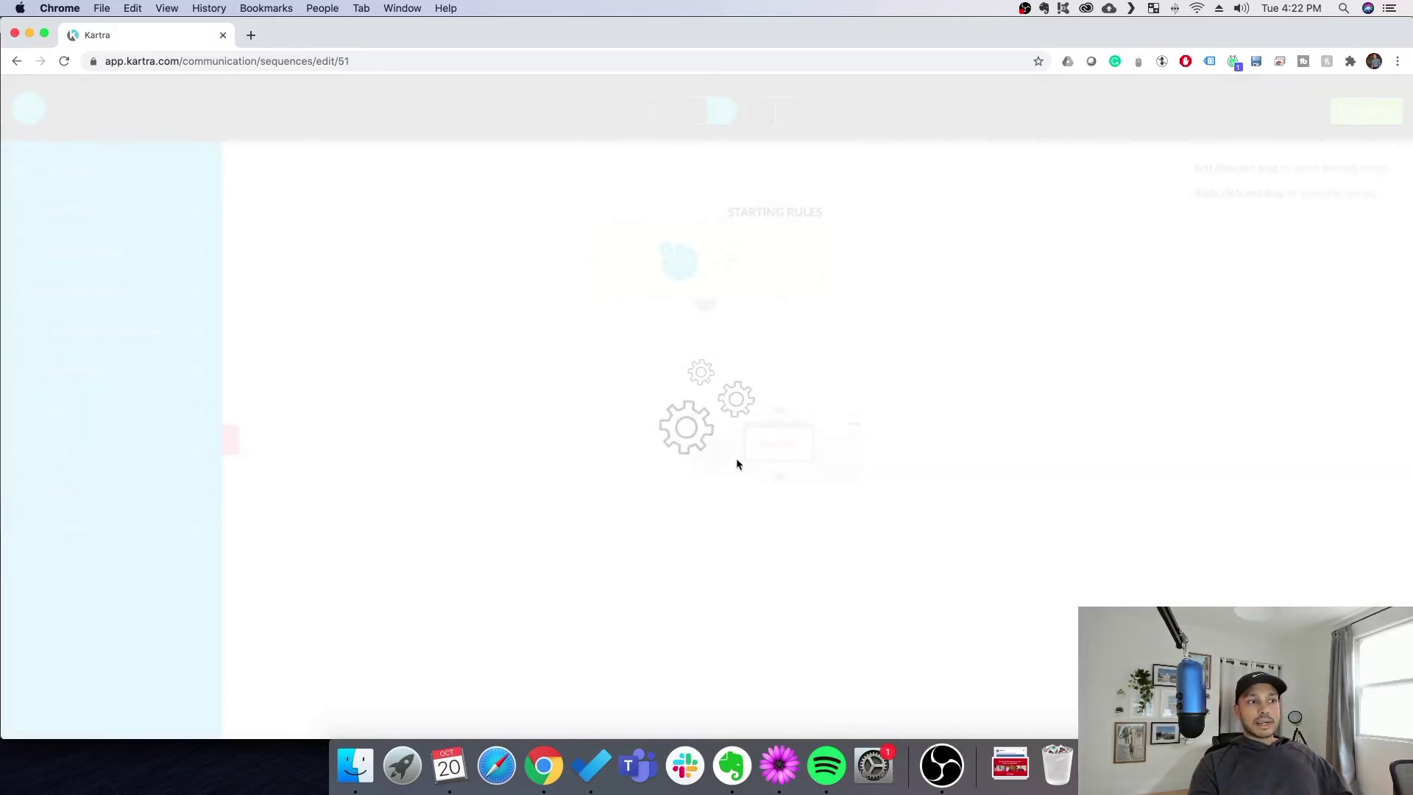
pyautogui.click(853, 424)
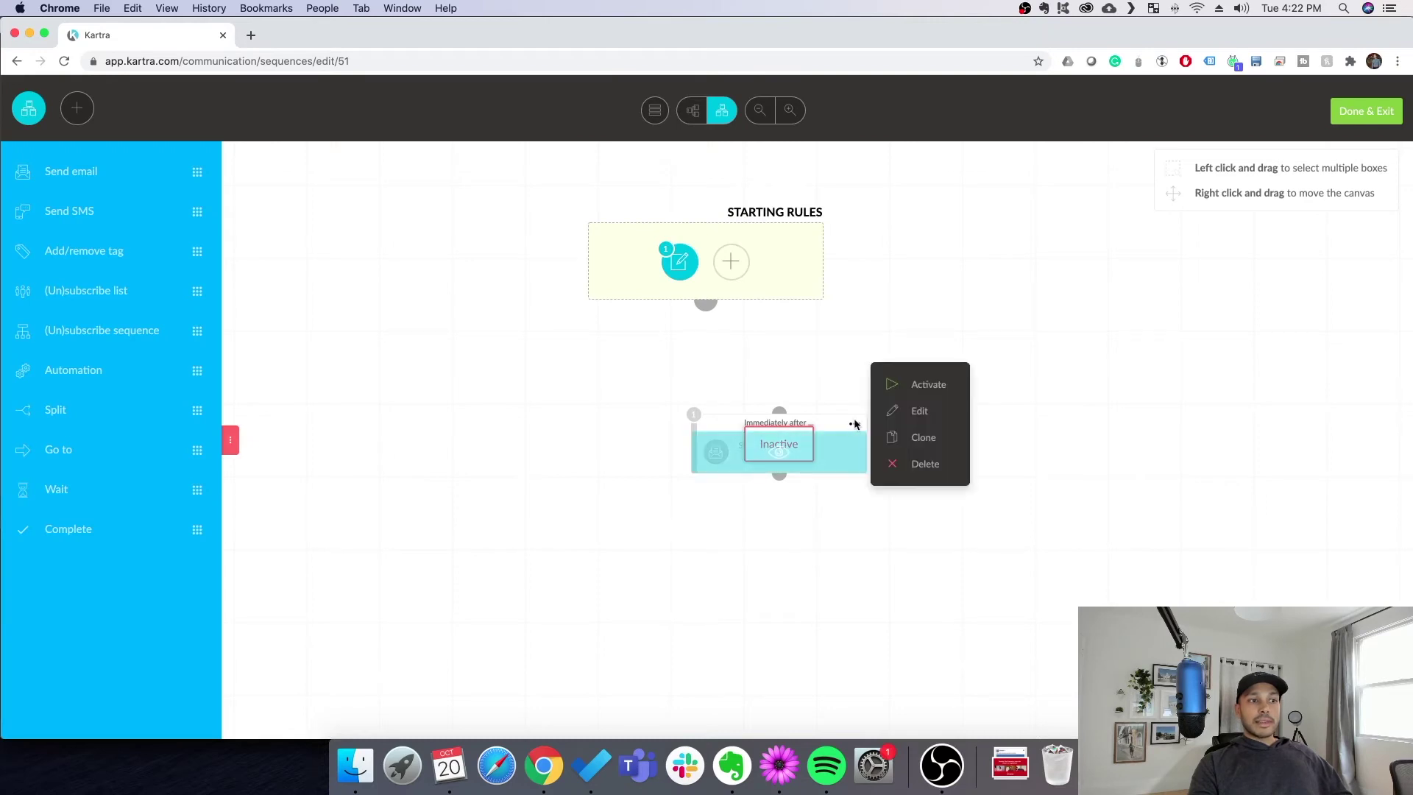
pyautogui.click(919, 411)
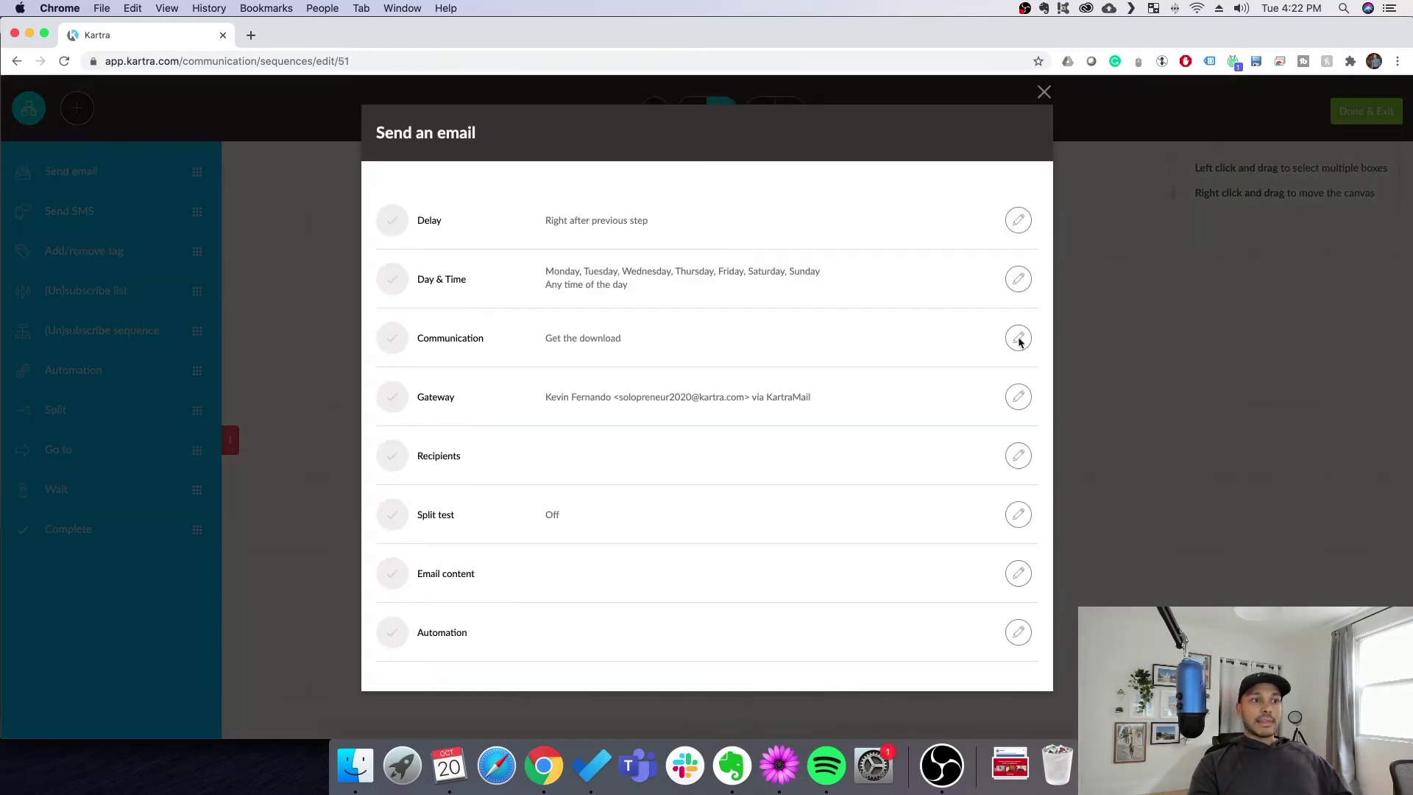
pyautogui.click(1016, 575)
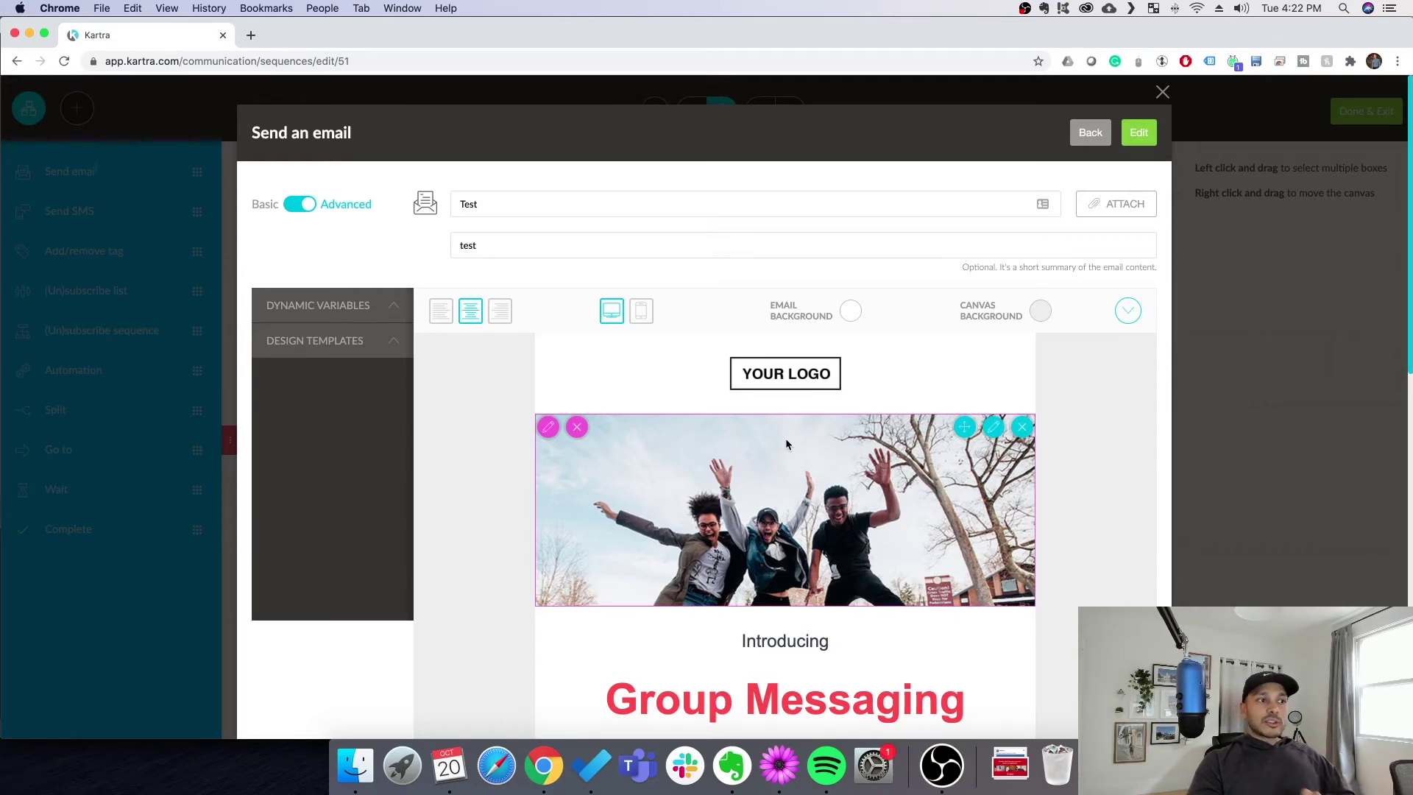
# - Scroll through the template and open its footer text for editing
pyautogui.scroll(-3, 835, 491)
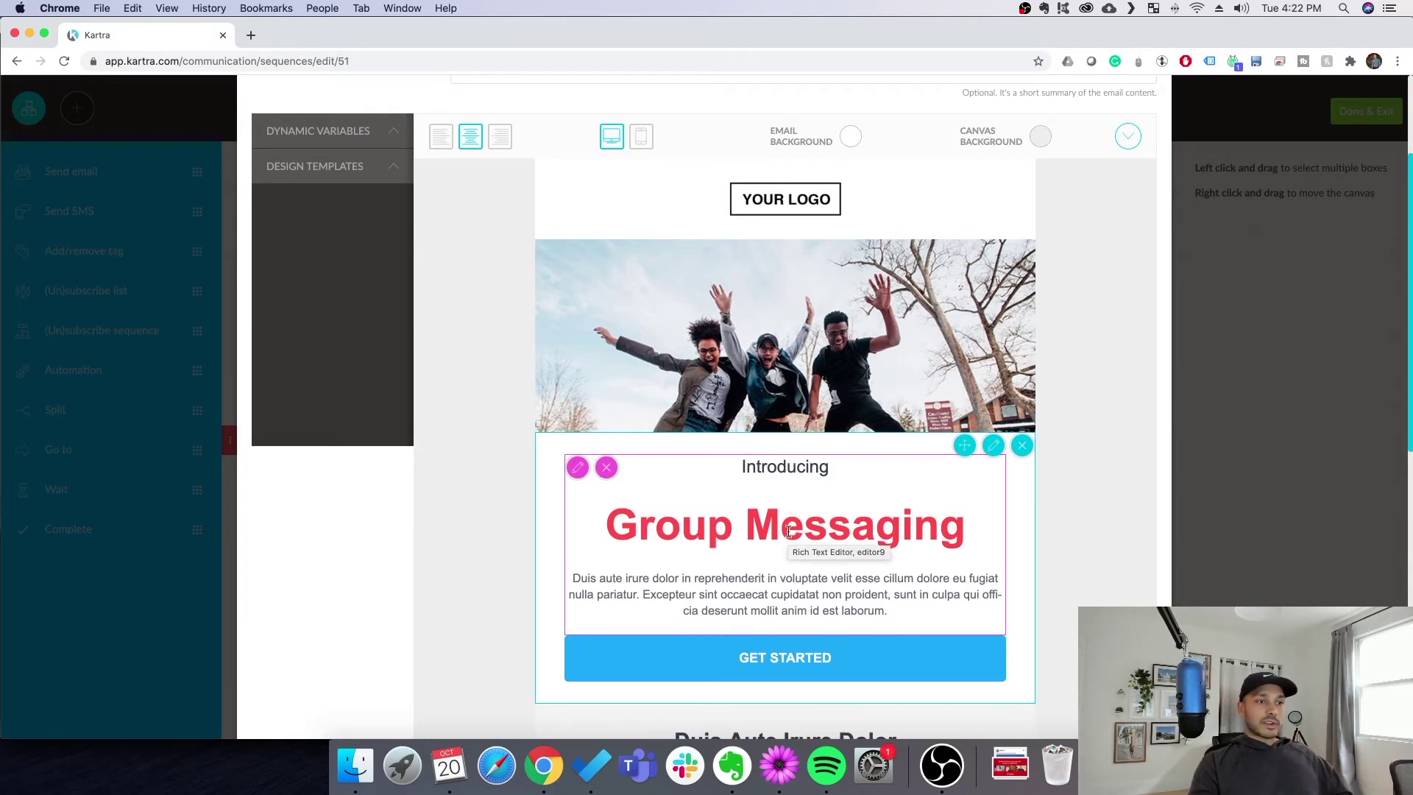
pyautogui.scroll(-4, 788, 531)
pyautogui.scroll(-7, 823, 520)
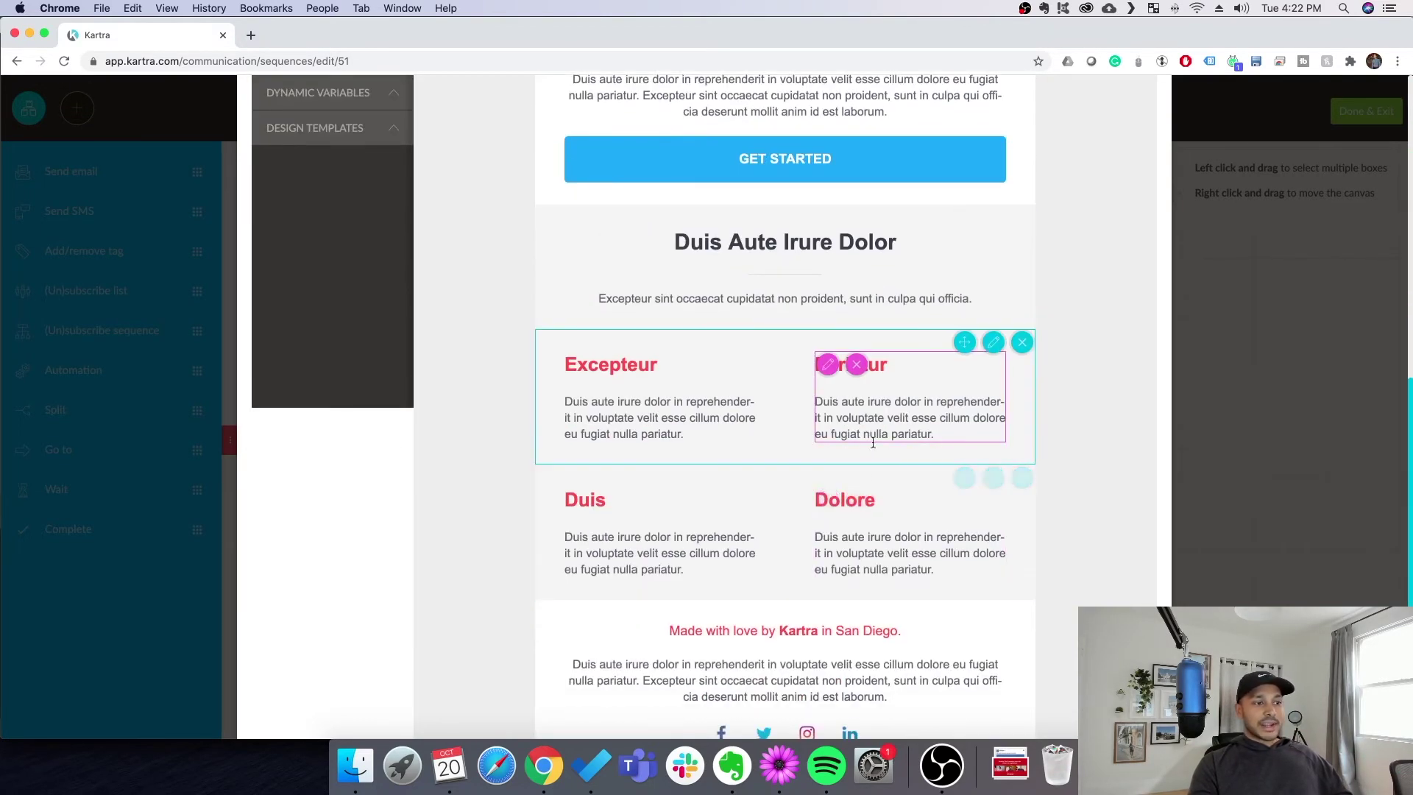
pyautogui.click(742, 489)
pyautogui.scroll(12, 358, 544)
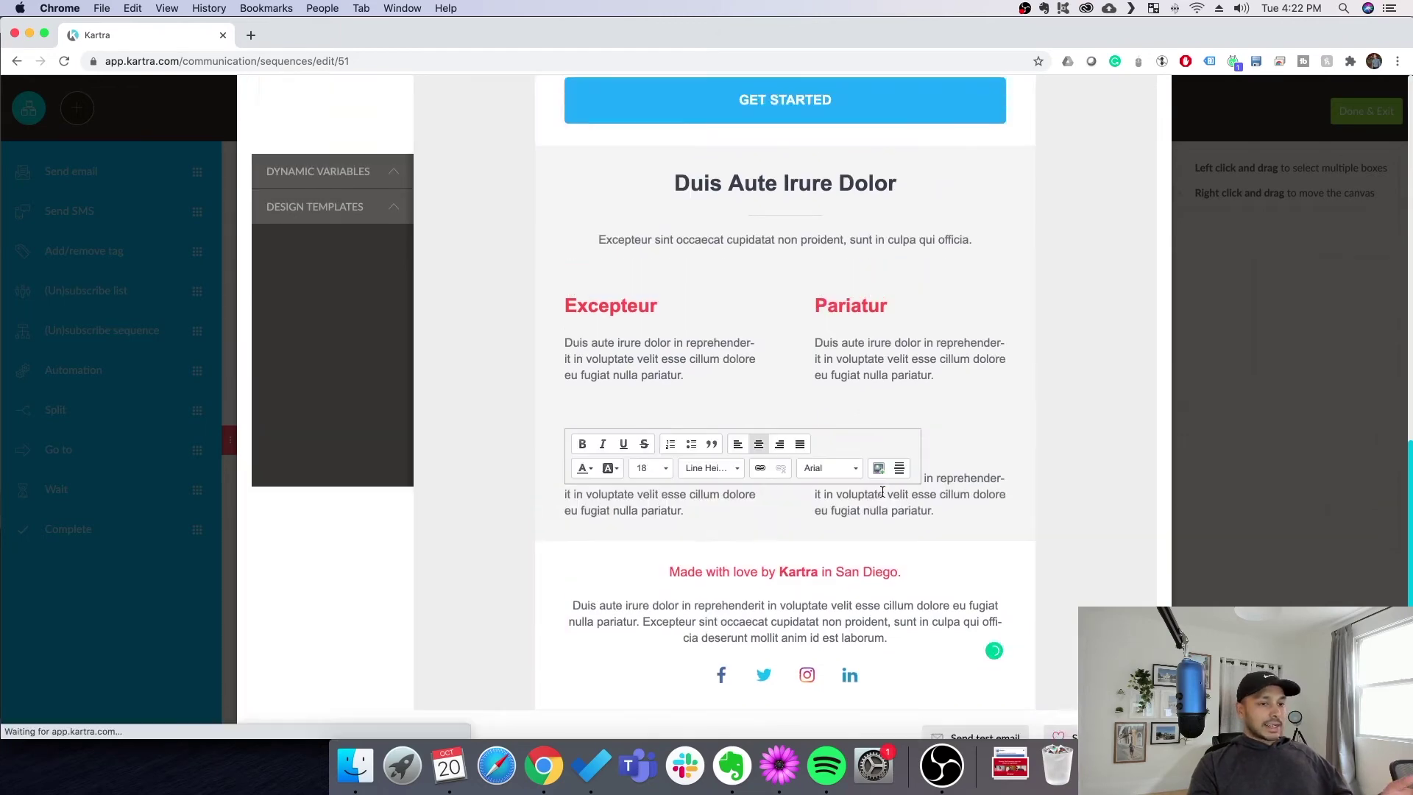
# - Set the subject to '{first_name} - here's your free guide.' using the dynamic variable, and save
pyautogui.click(331, 317)
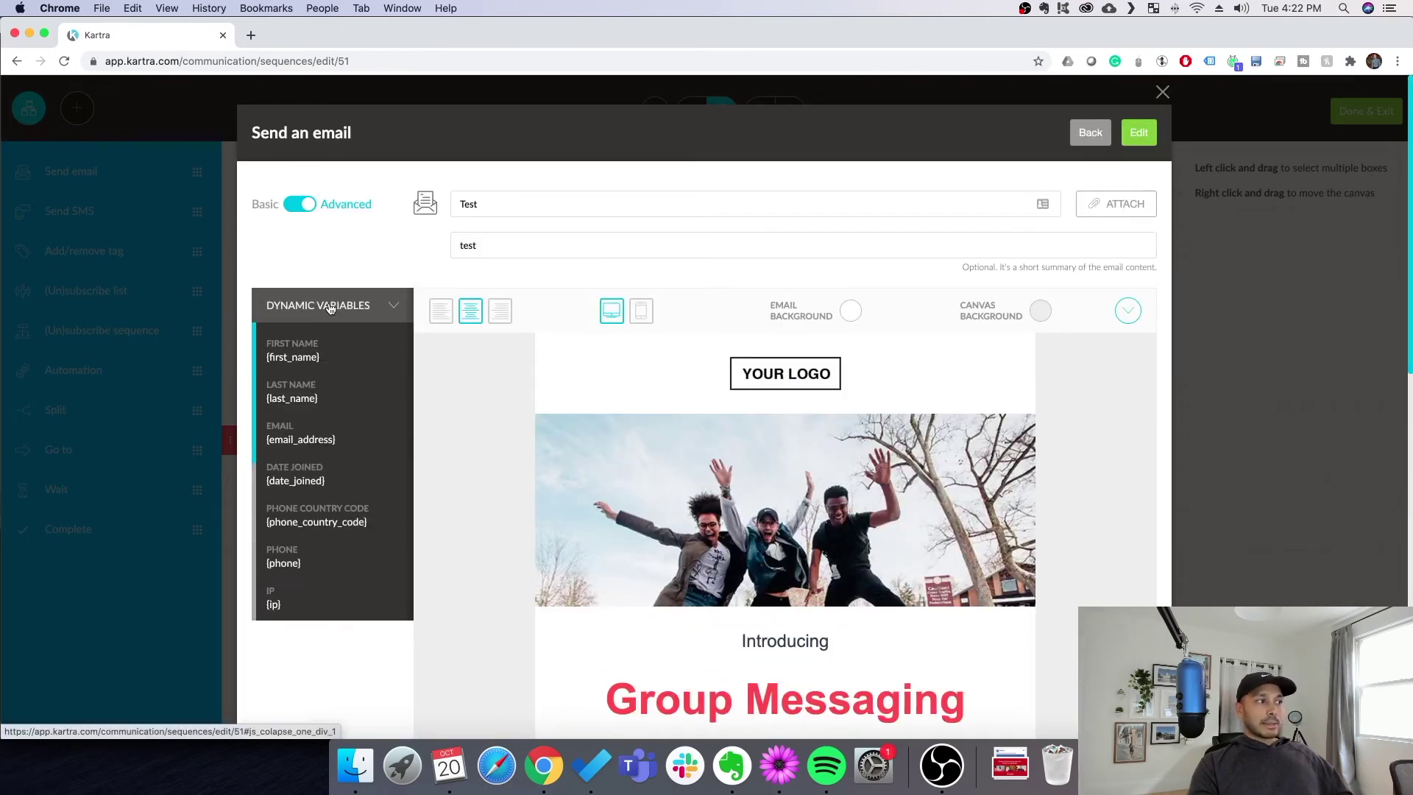
pyautogui.moveTo(333, 360); pyautogui.dragTo(468, 276)
pyautogui.press('super+c')
pyautogui.doubleClick(468, 204)
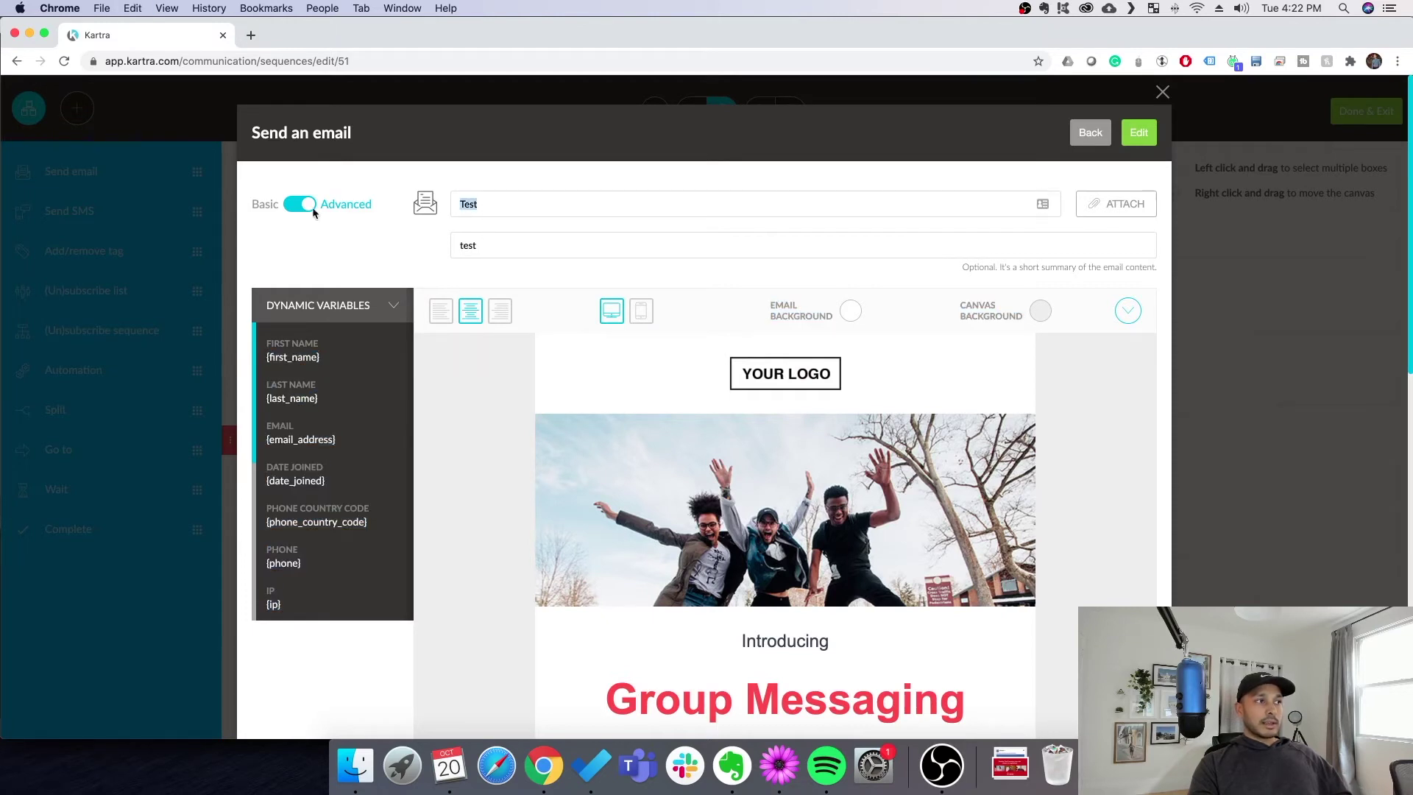
pyautogui.press('super+v')
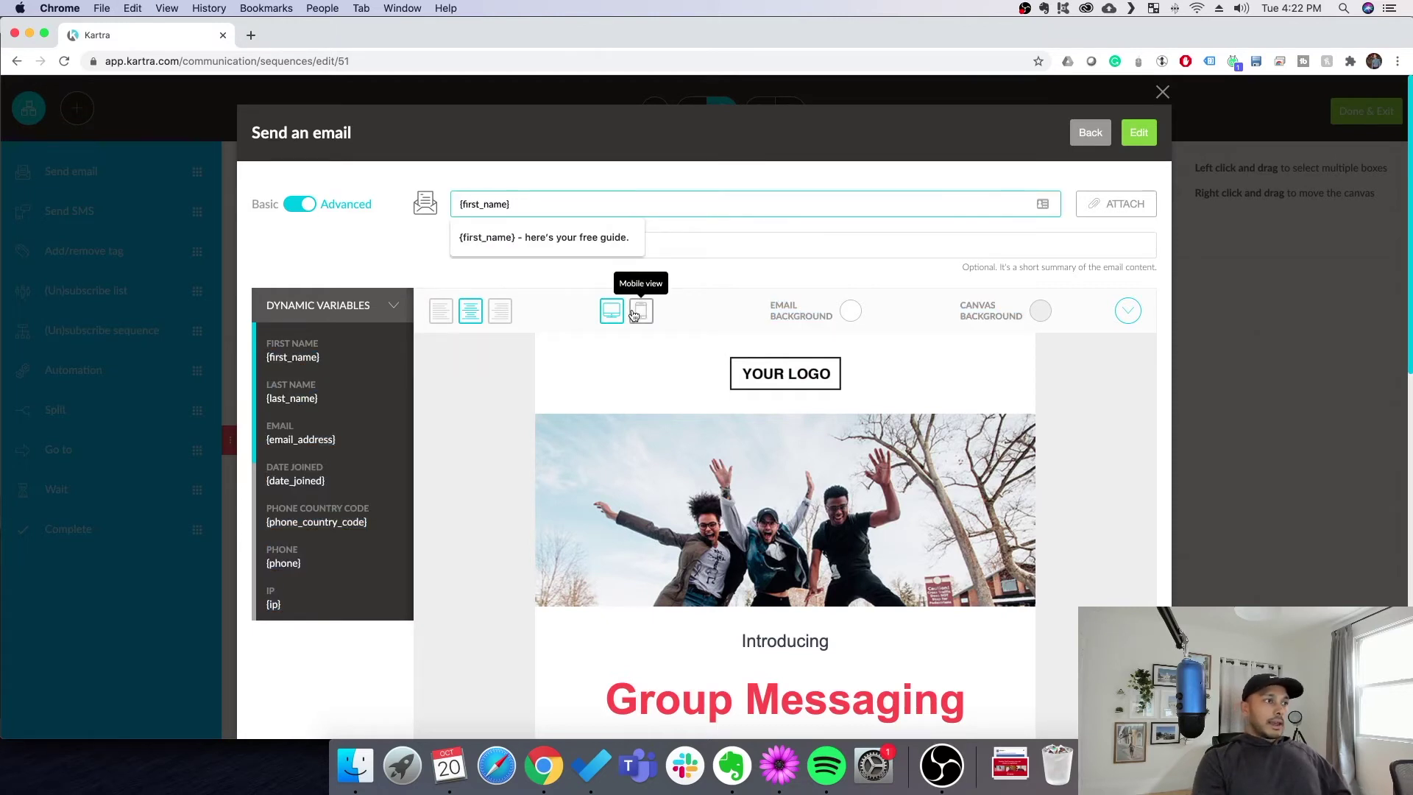
pyautogui.click(541, 237)
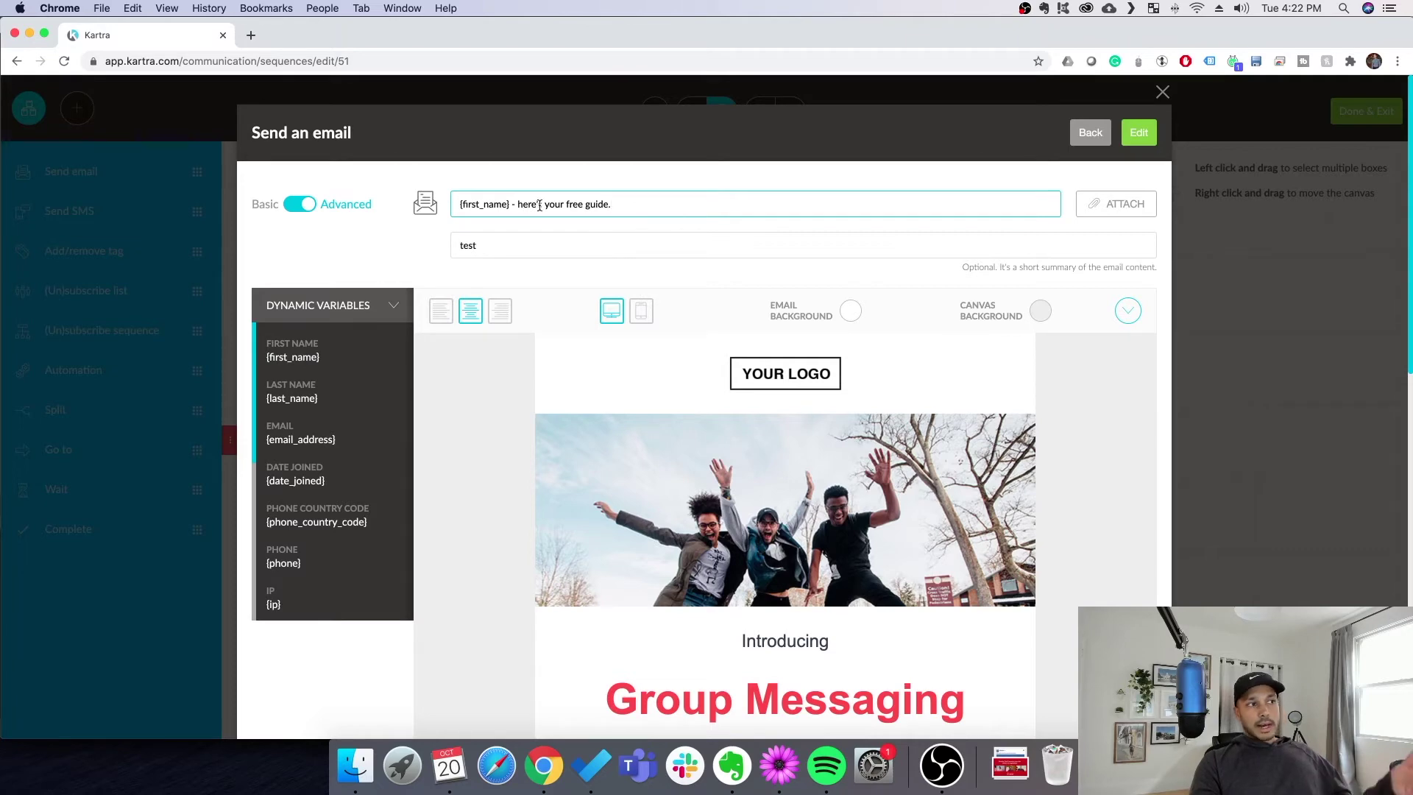
pyautogui.scroll(-3, 304, 592)
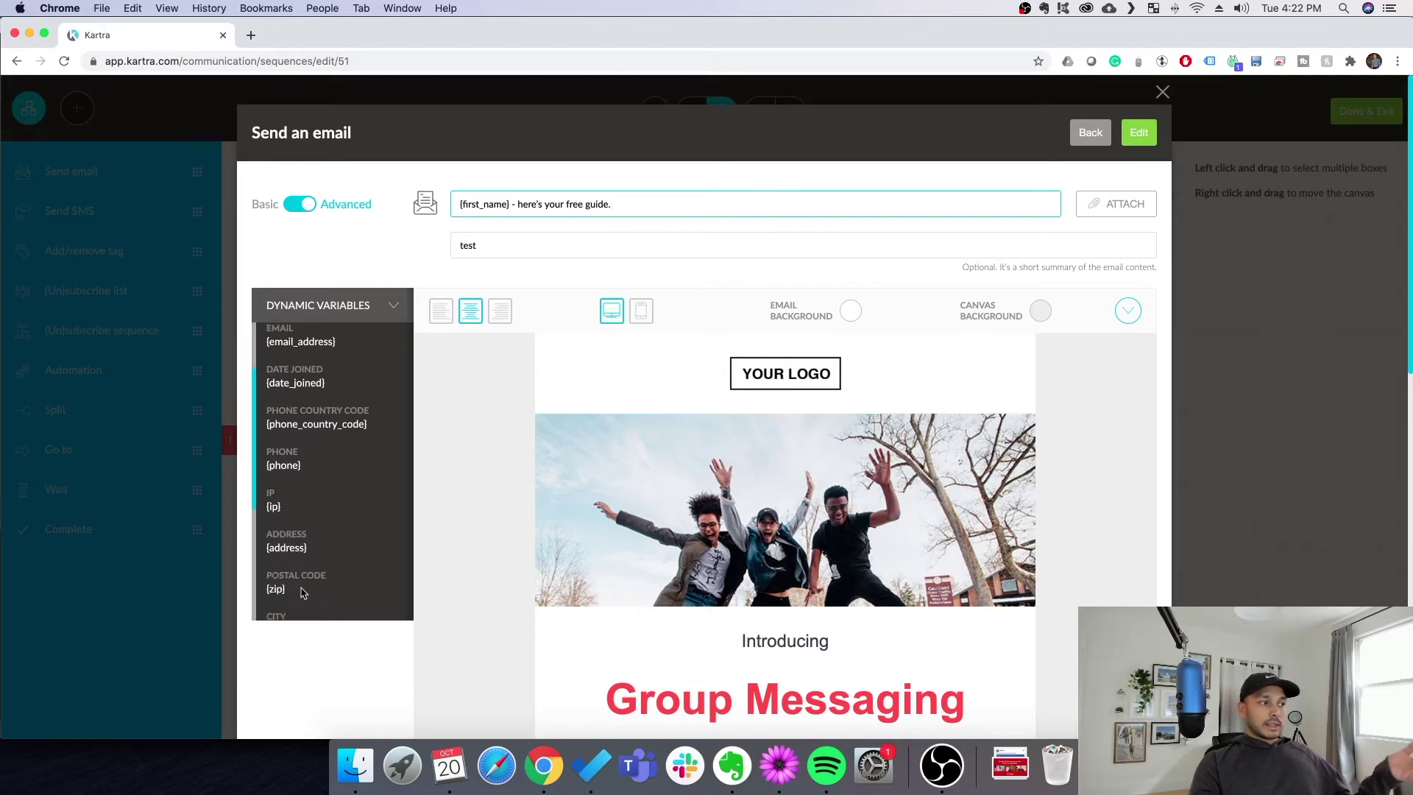
pyautogui.scroll(-5, 303, 592)
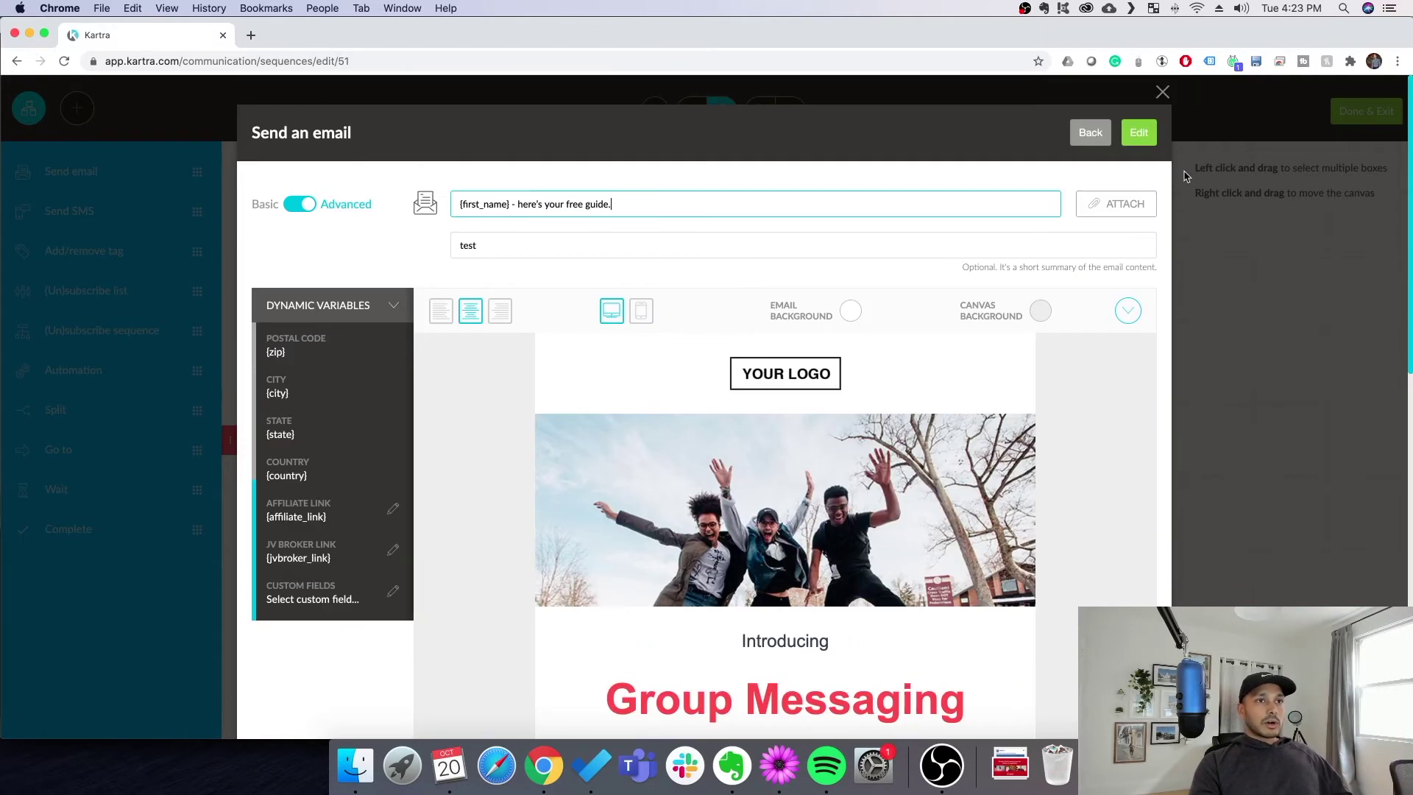
pyautogui.click(1135, 134)
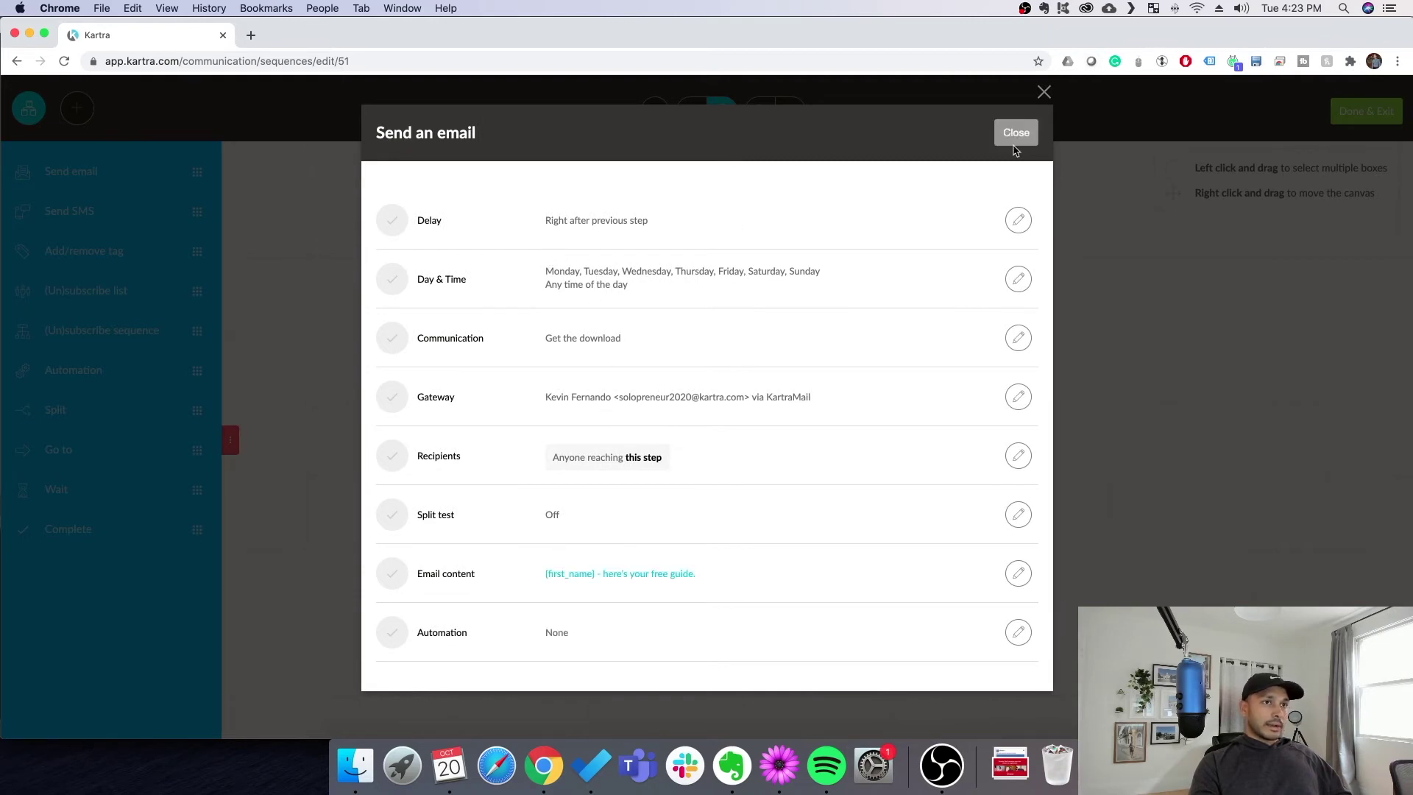
# - Activate the 'Get the download' email step so it links below the starting rules
pyautogui.click(1015, 135)
pyautogui.click(852, 424)
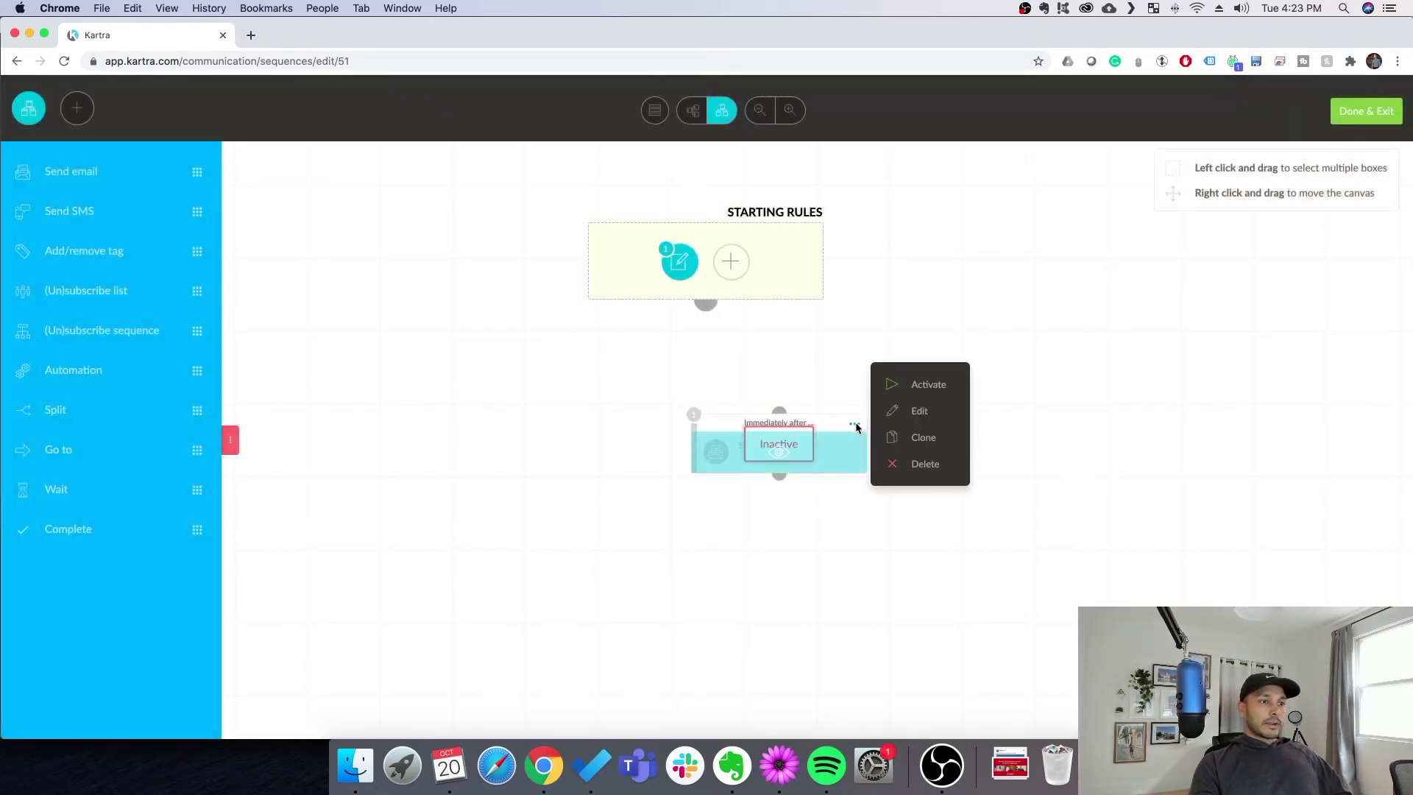
pyautogui.click(924, 384)
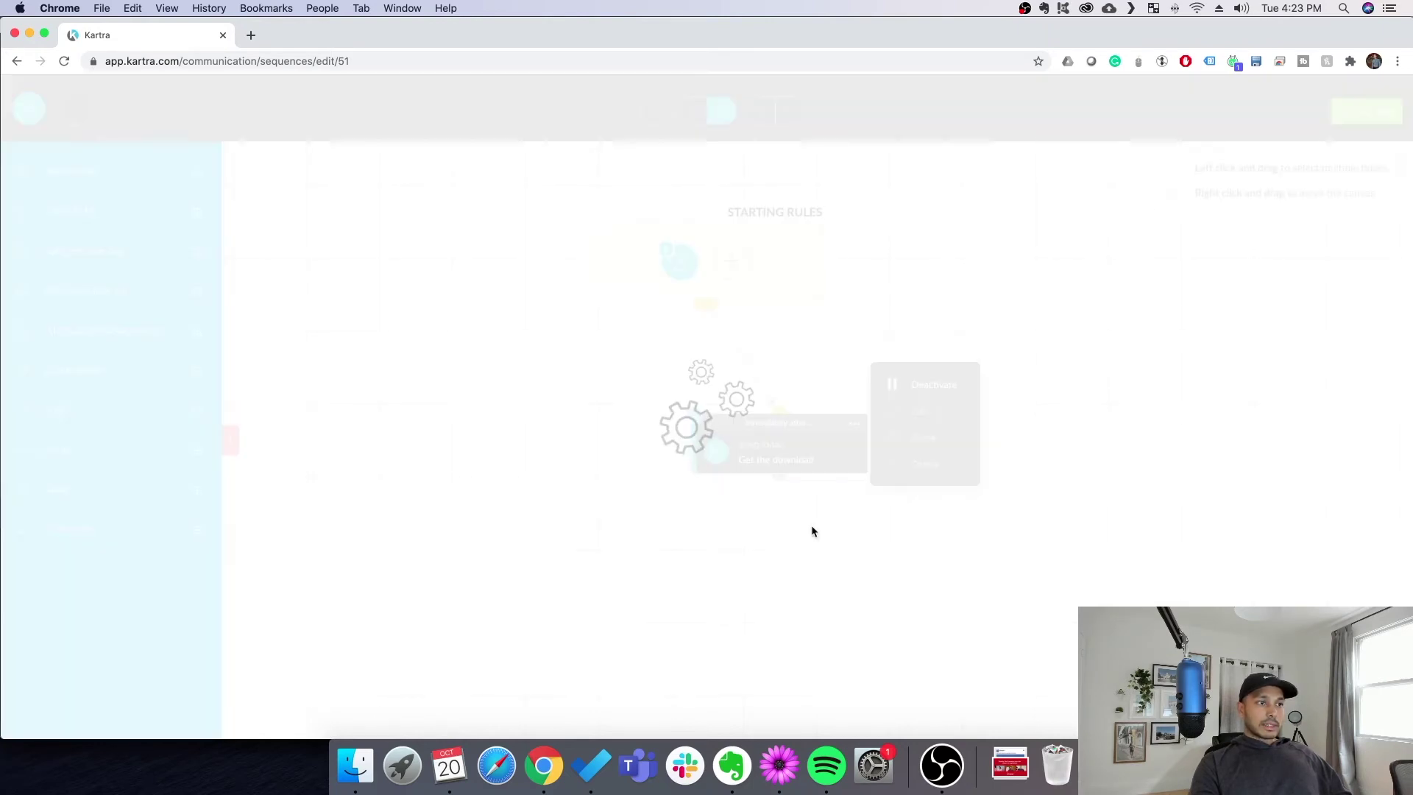
pyautogui.click(802, 574)
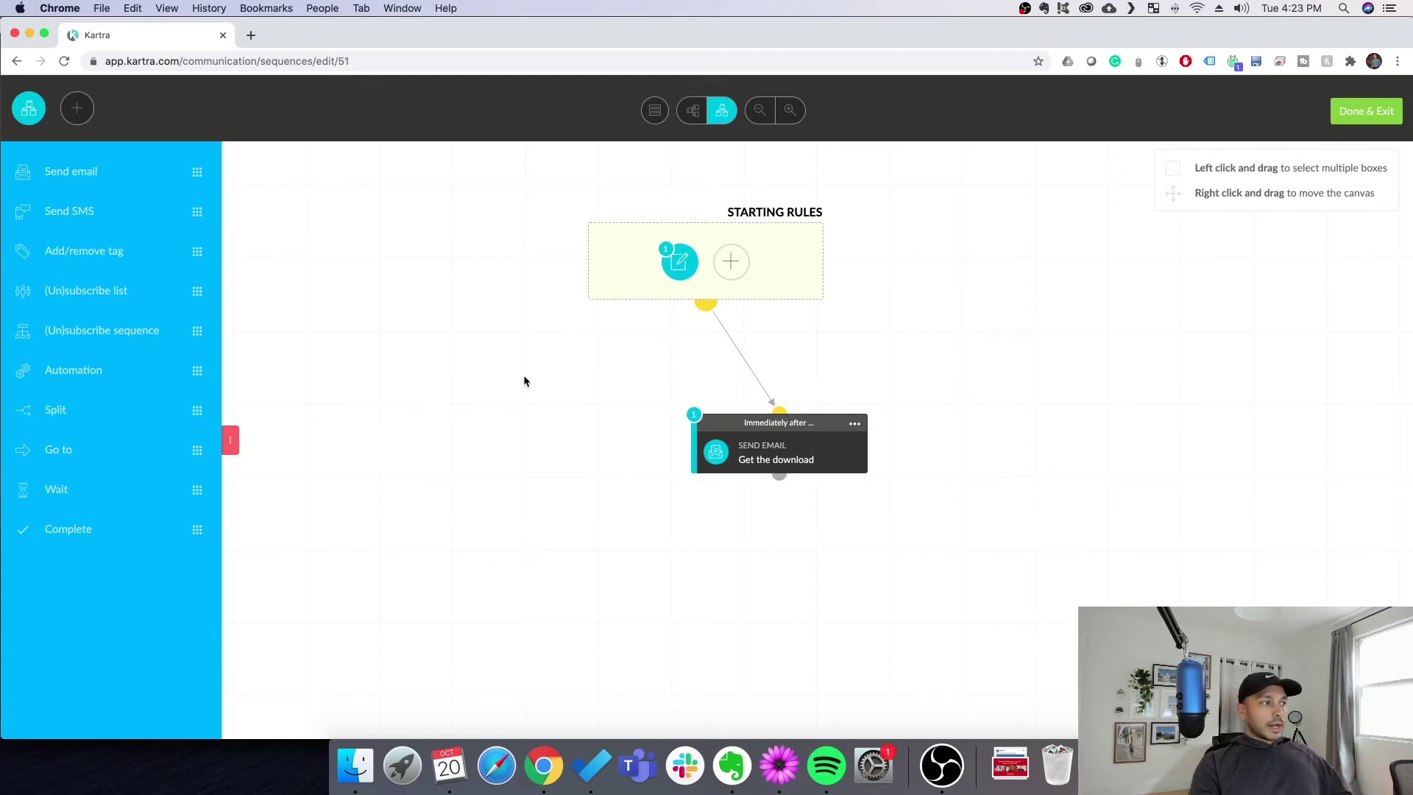
pyautogui.click(855, 423)
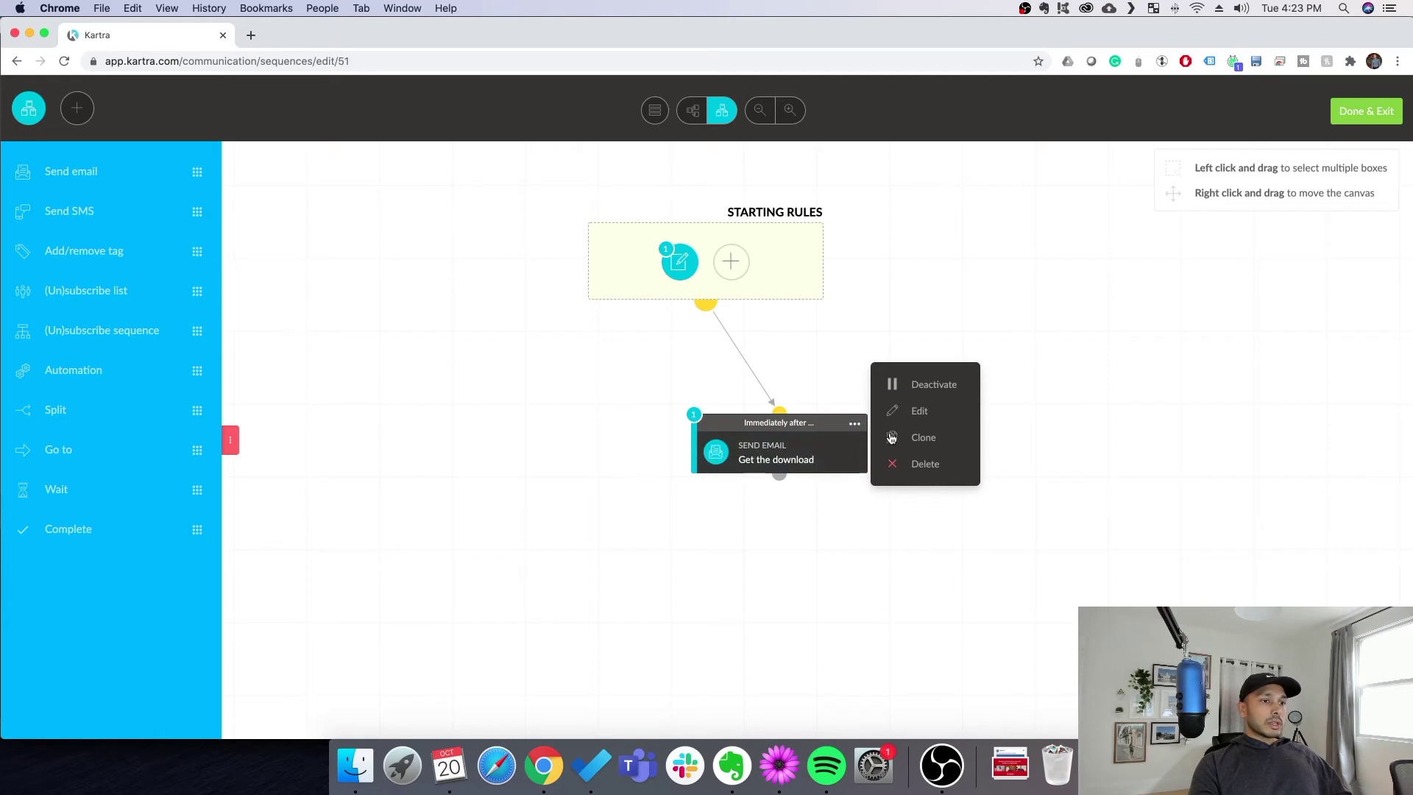
# - Clone the send-email step and move the copy lower on the canvas
pyautogui.click(915, 439)
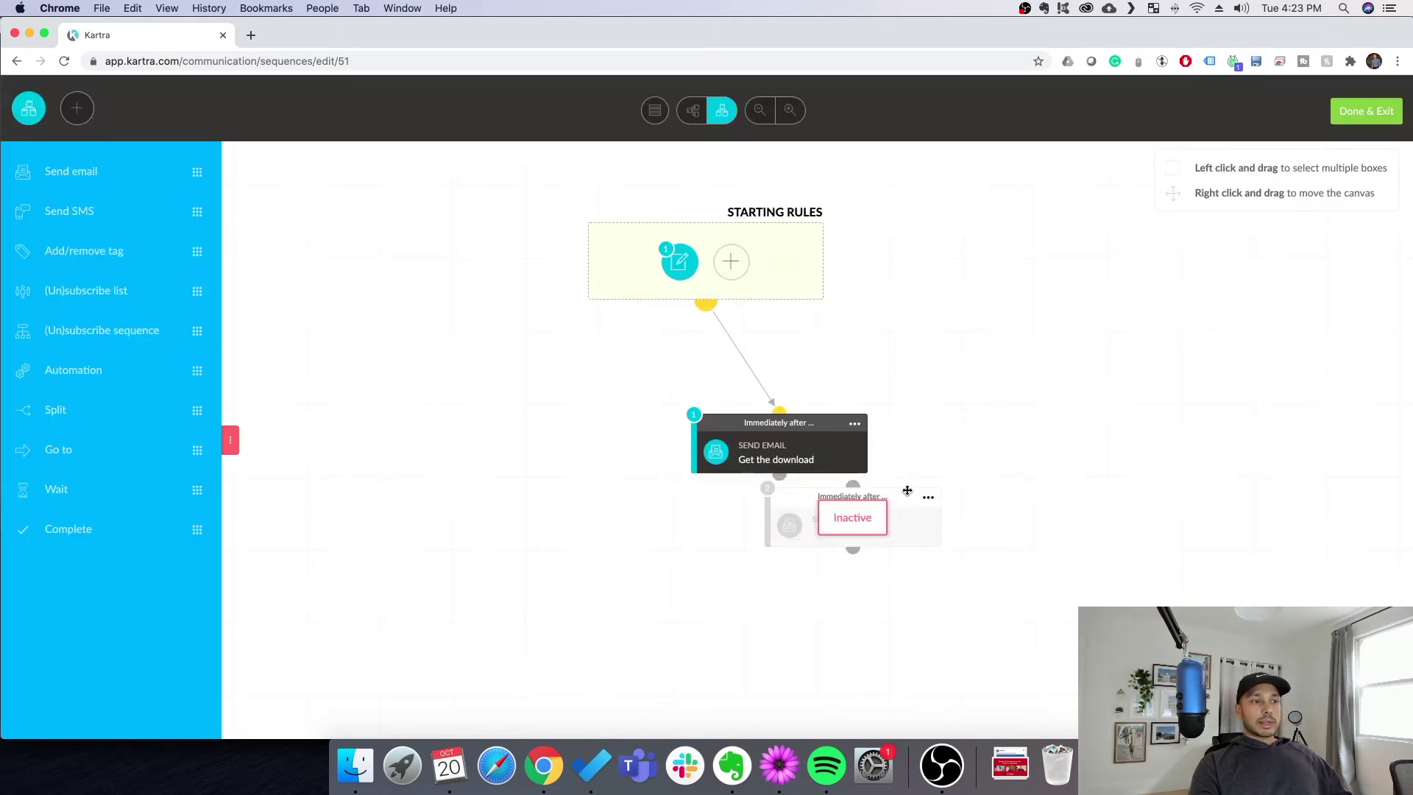
pyautogui.moveTo(912, 492)
pyautogui.mouseDown()
pyautogui.moveTo(753, 643)
pyautogui.moveTo(747, 669)
pyautogui.mouseUp()
pyautogui.click(768, 677)
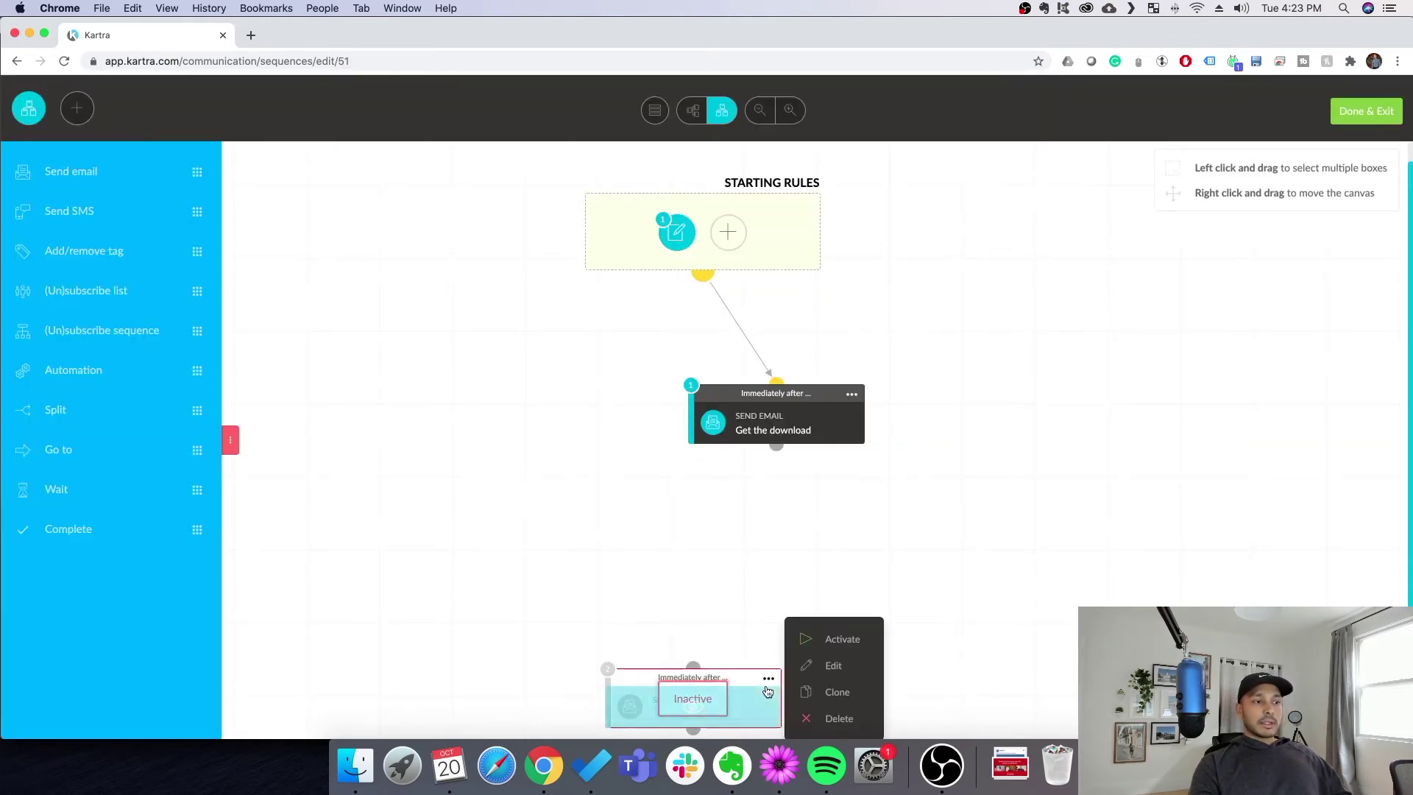
pyautogui.click(767, 679)
pyautogui.click(768, 678)
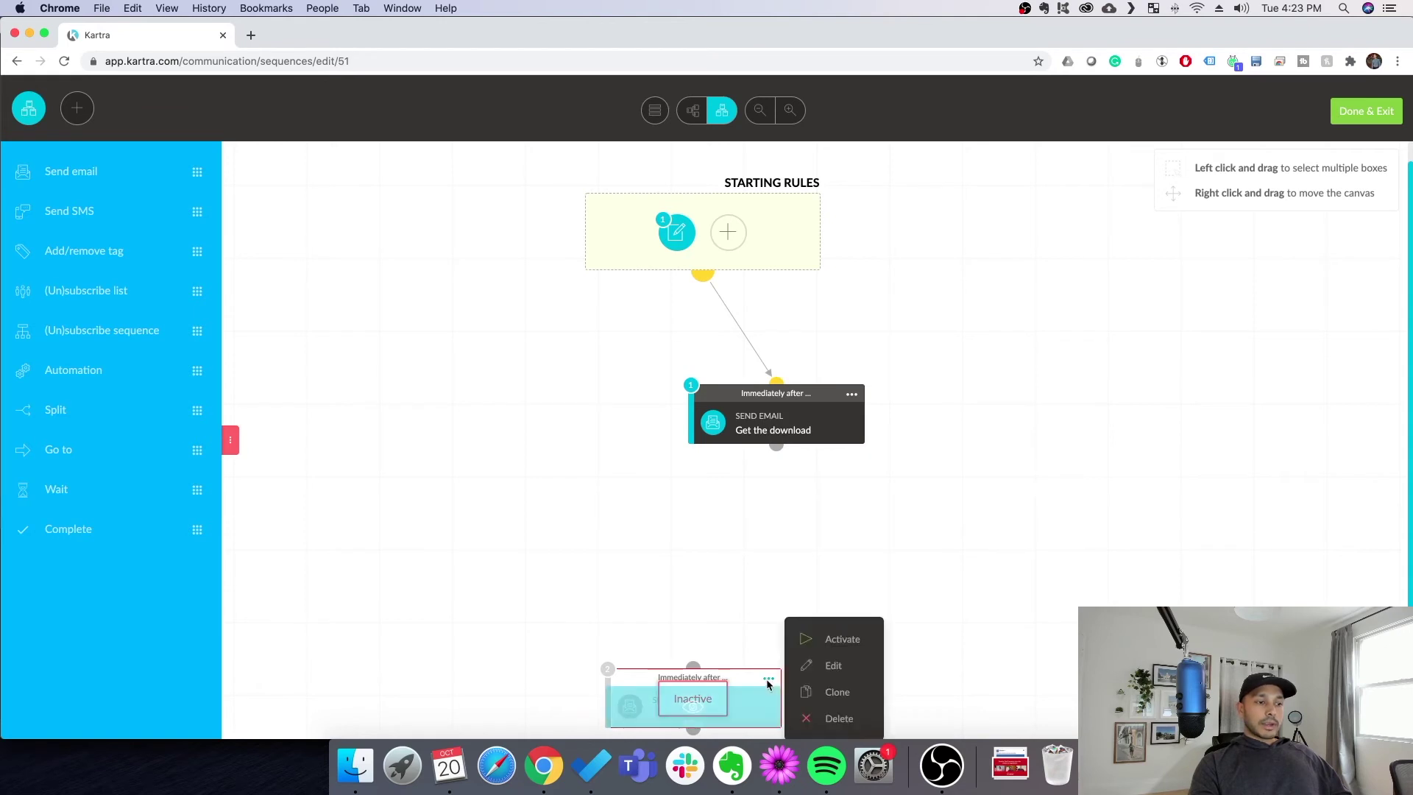
# - Set the cloned email's delay to wait 1 day and 0 hours after the previous step
pyautogui.click(831, 666)
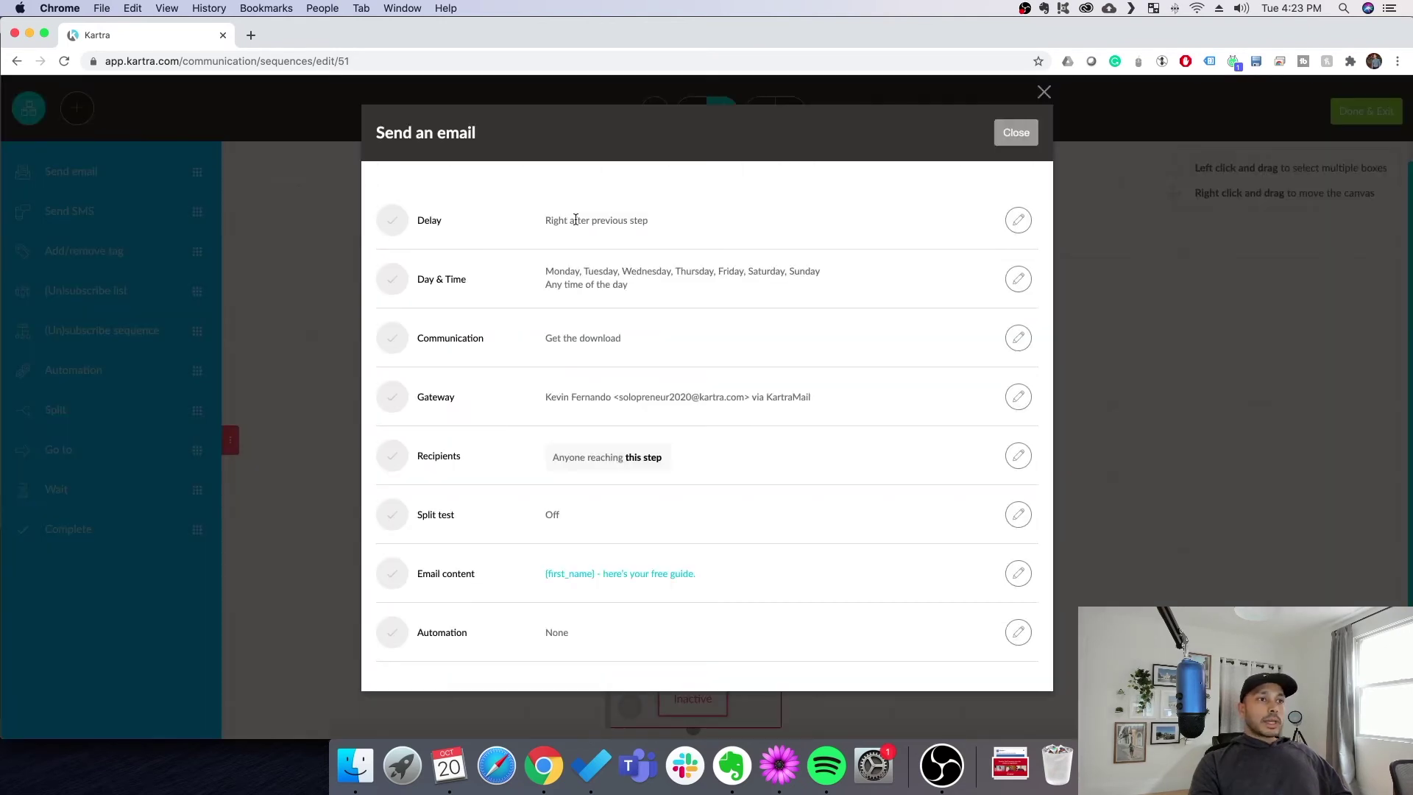
pyautogui.click(1019, 220)
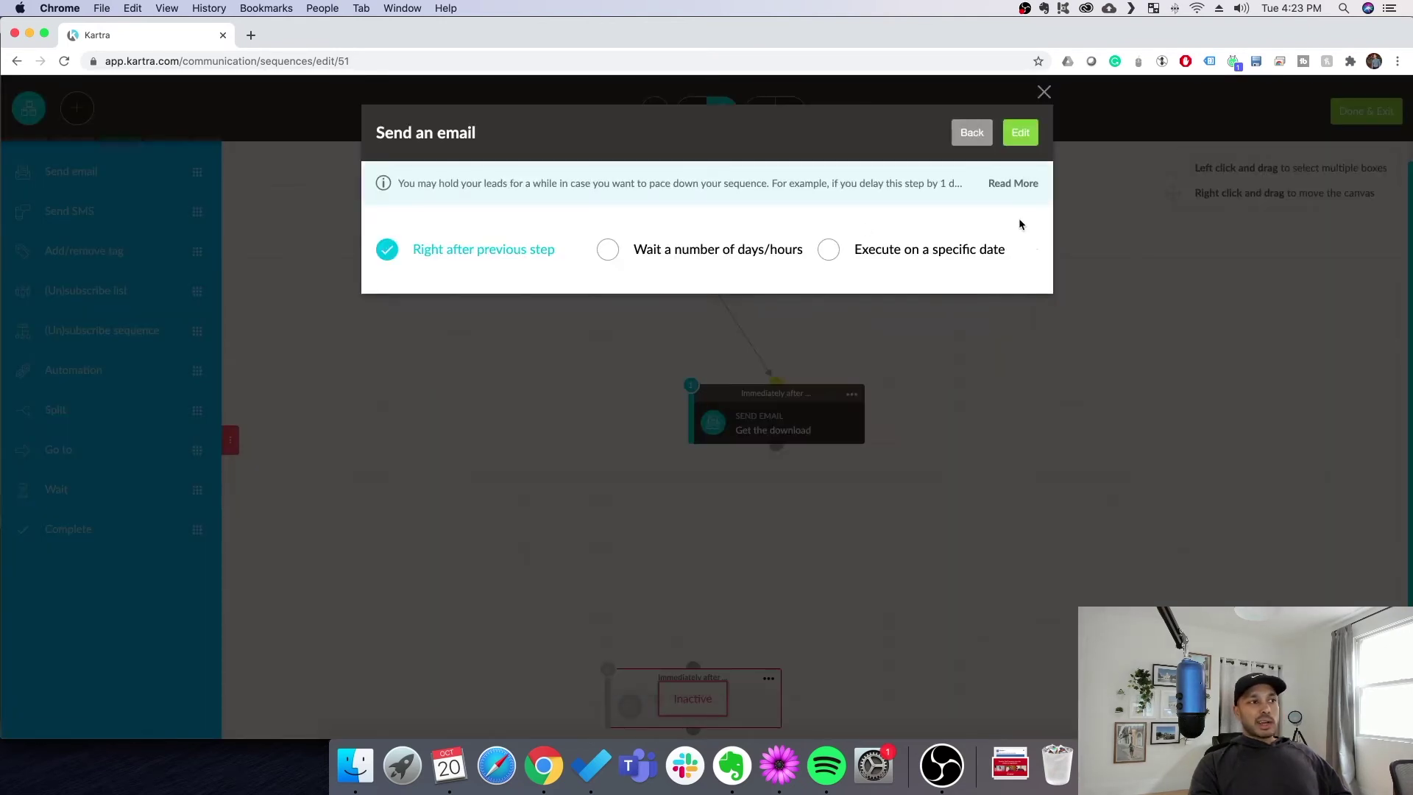
pyautogui.click(668, 249)
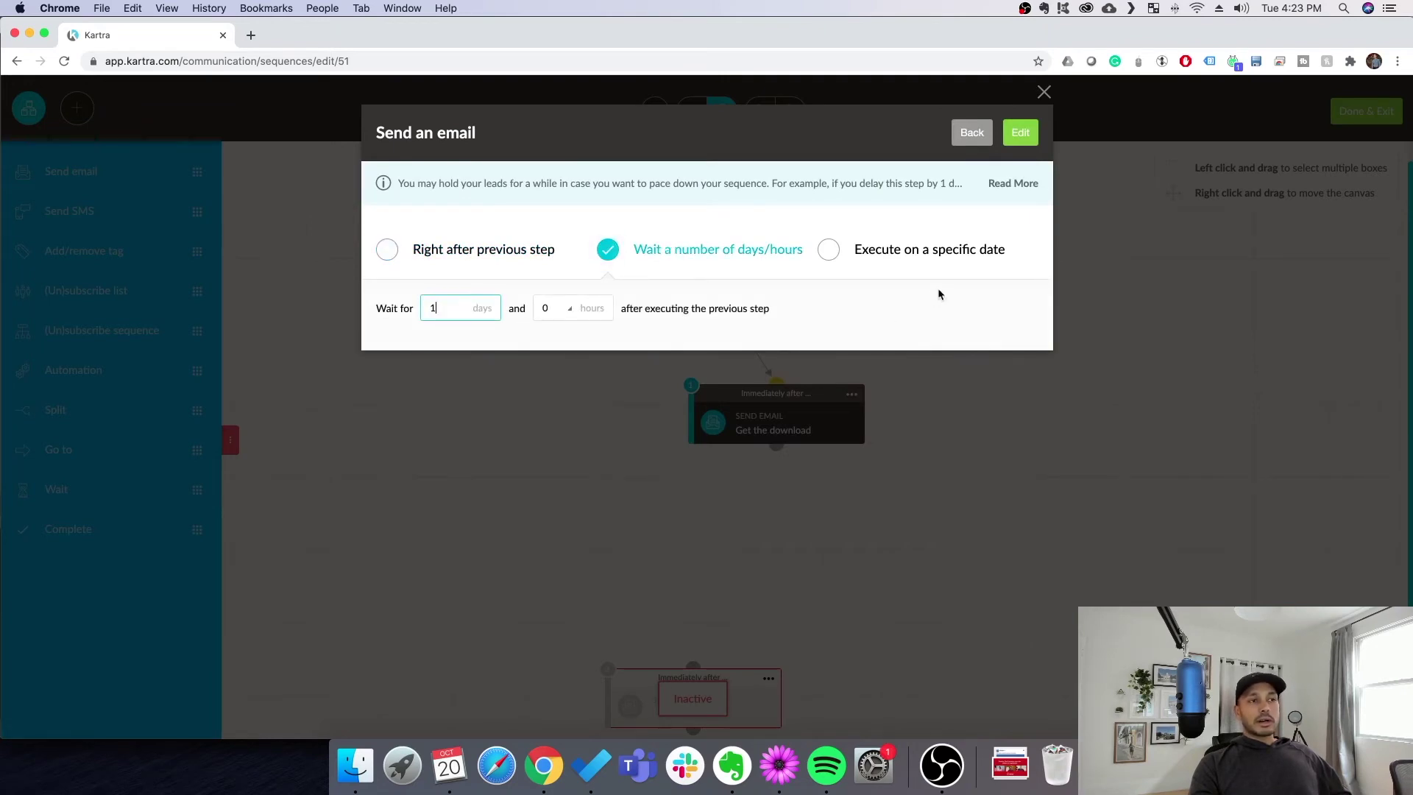
pyautogui.write('1')
pyautogui.click(1019, 134)
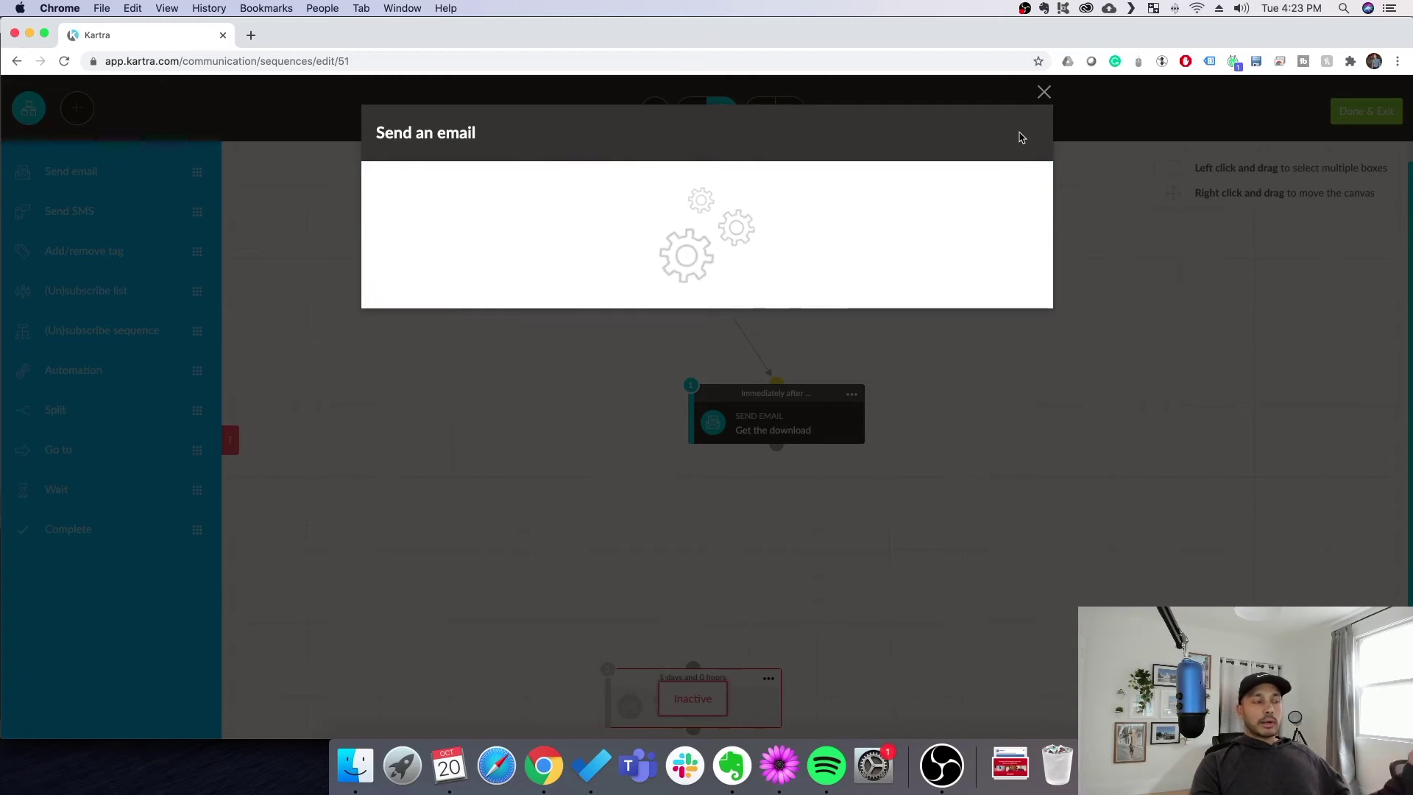
pyautogui.click(1016, 133)
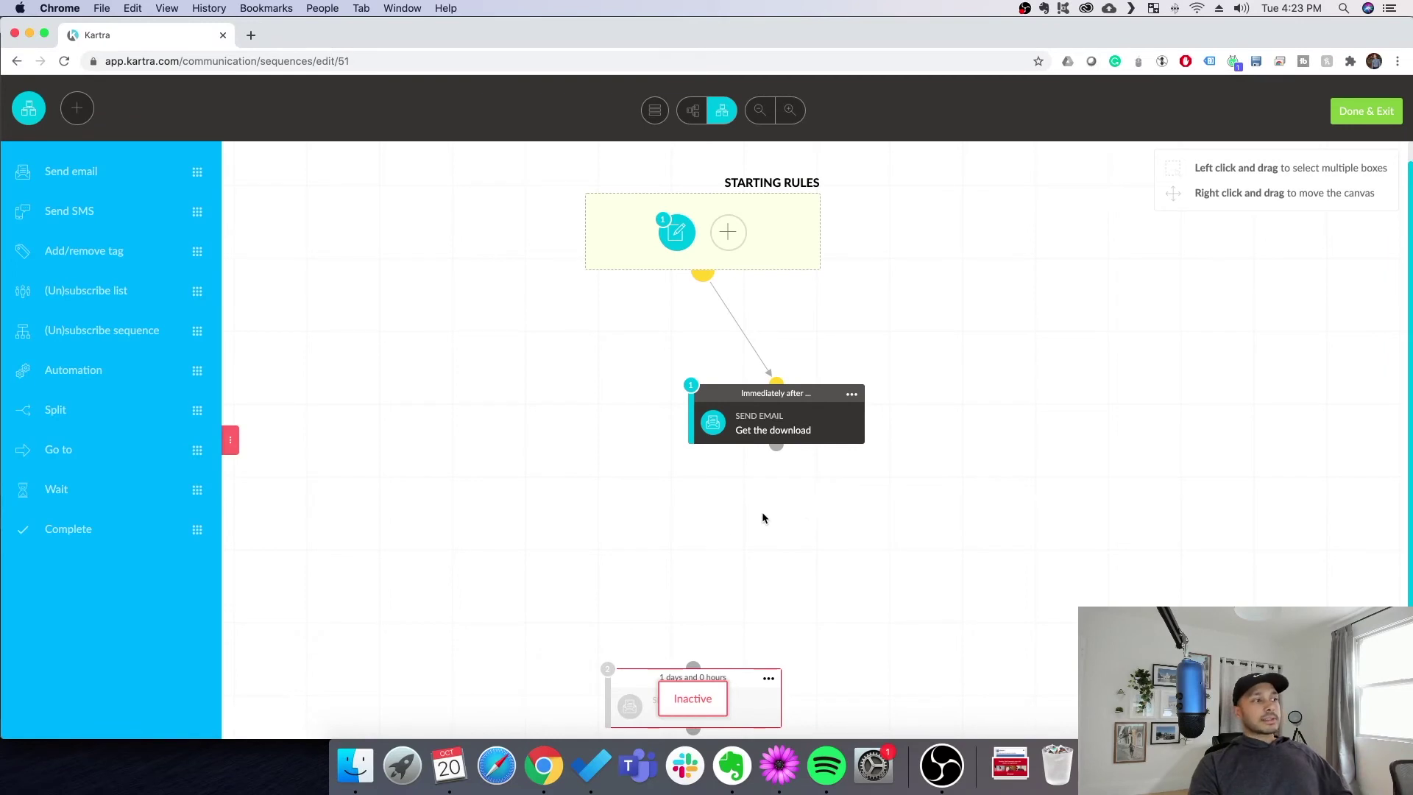
# - Activate the 1-day delayed email step and connect the first email step to it
pyautogui.click(768, 678)
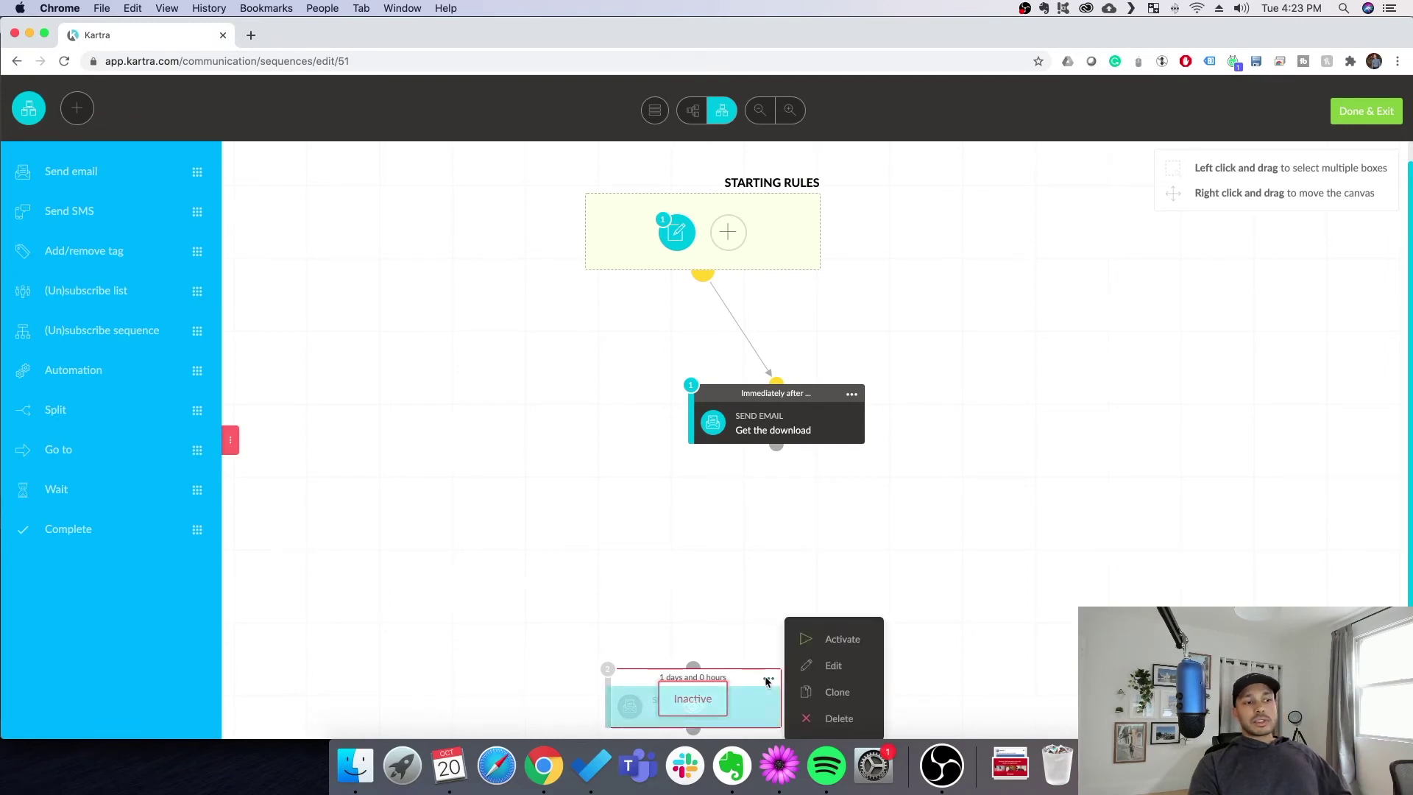
pyautogui.click(832, 638)
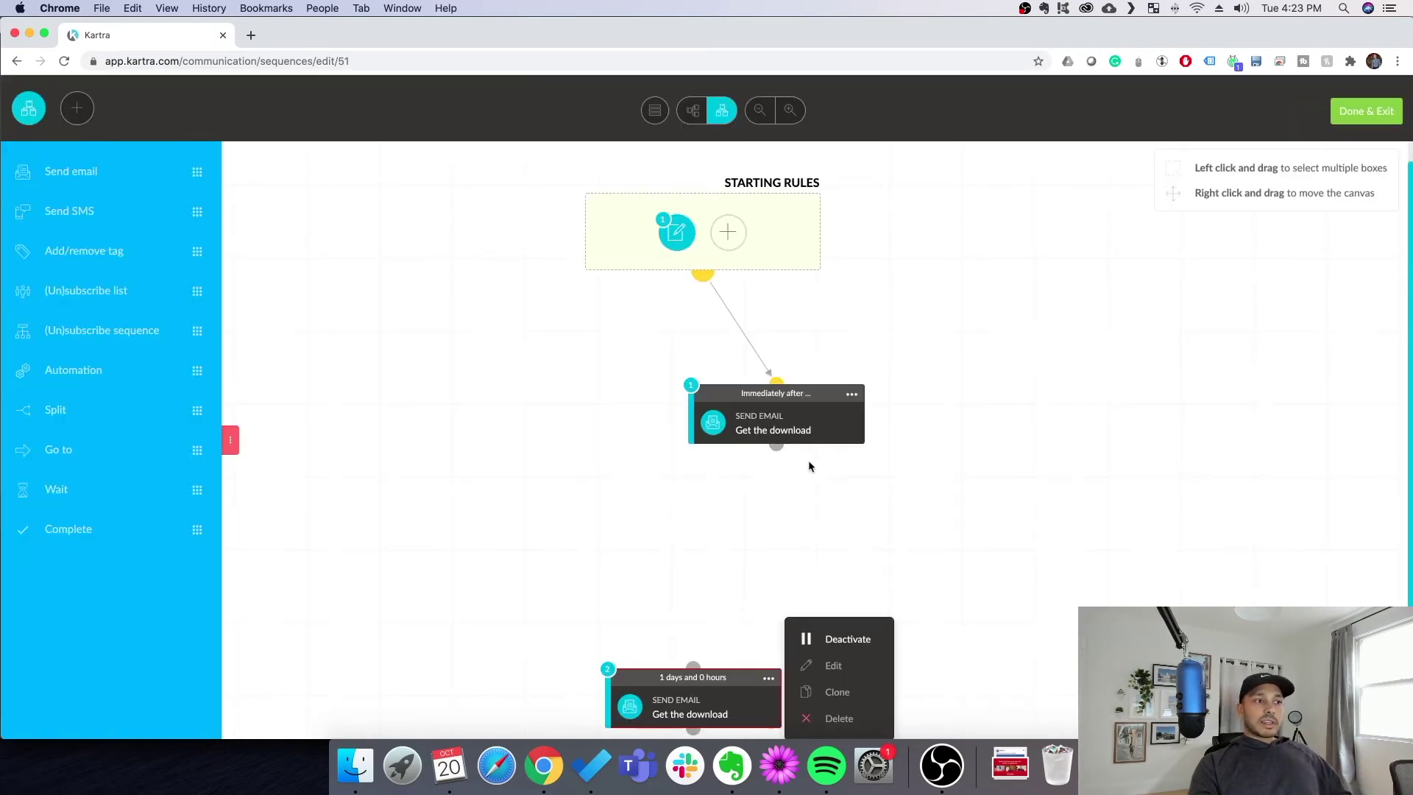
pyautogui.click(702, 557)
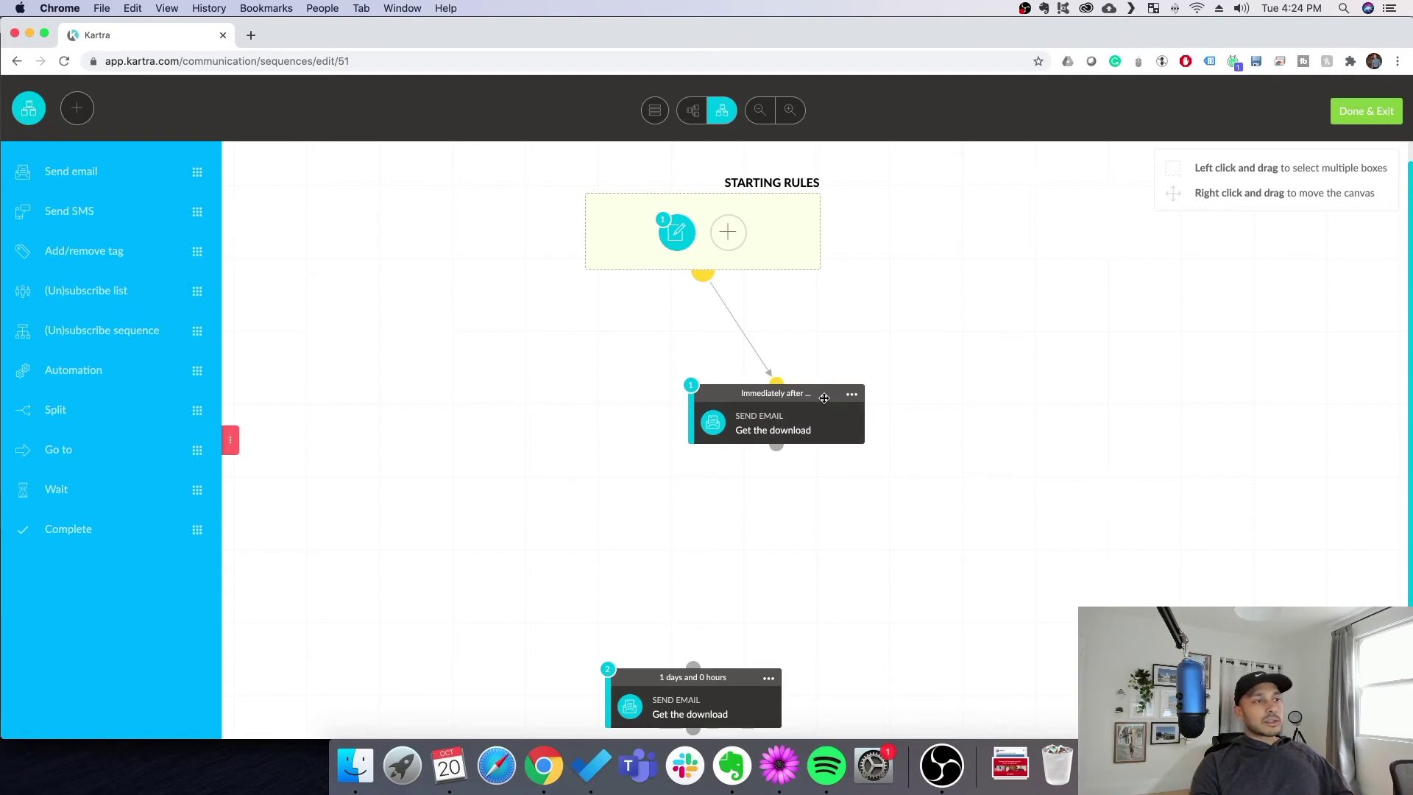
pyautogui.scroll(-1, 973, 521)
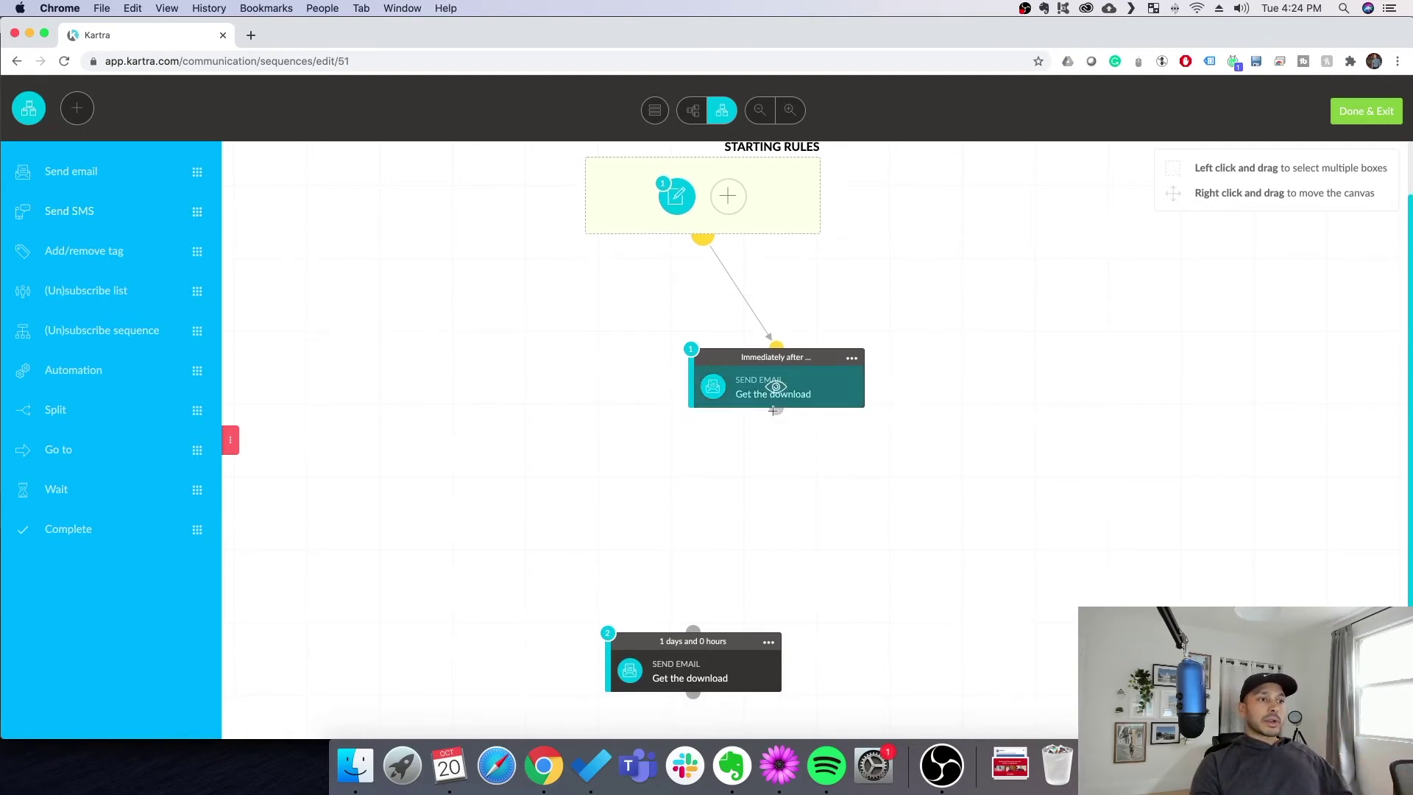
pyautogui.moveTo(776, 410); pyautogui.dragTo(685, 650)
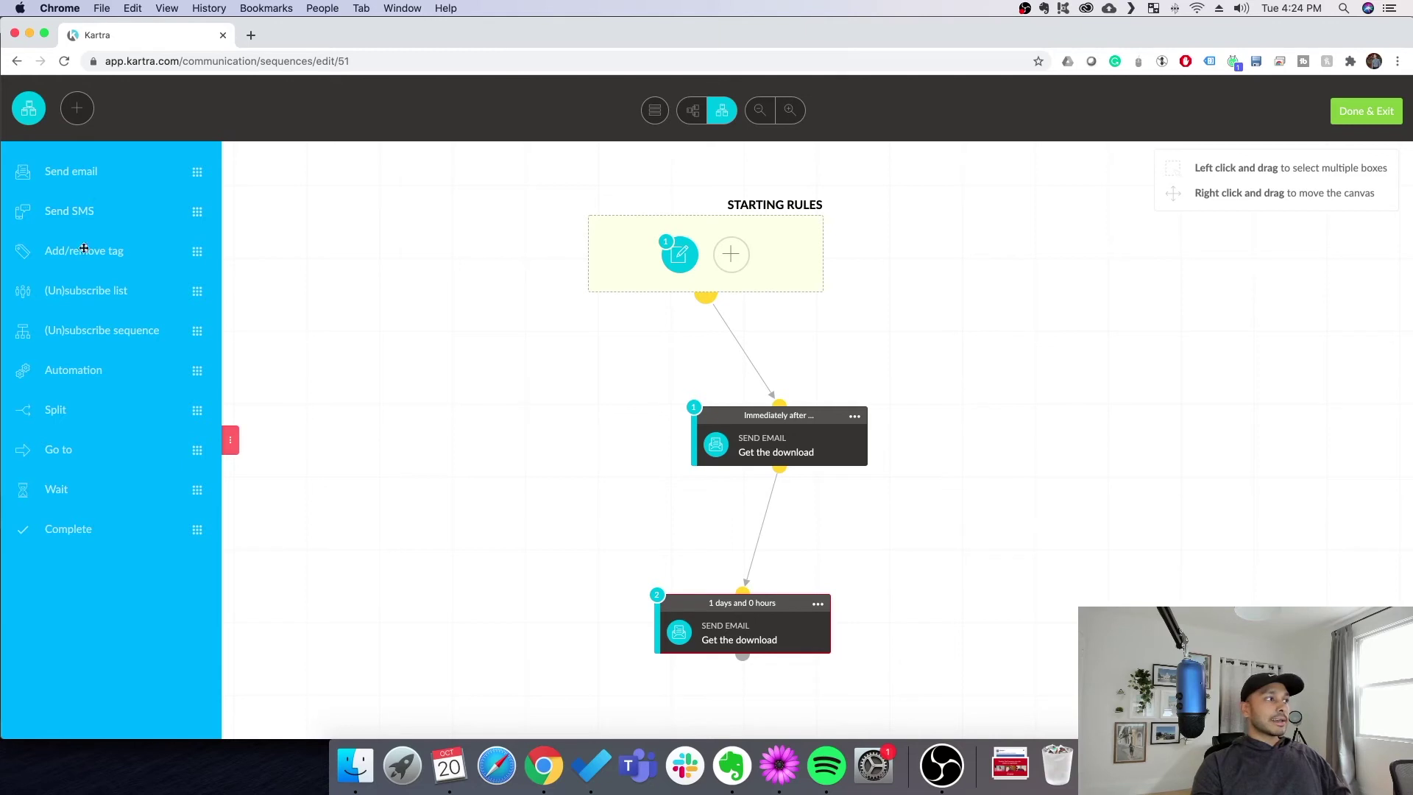
pyautogui.moveTo(73, 250); pyautogui.dragTo(801, 685)
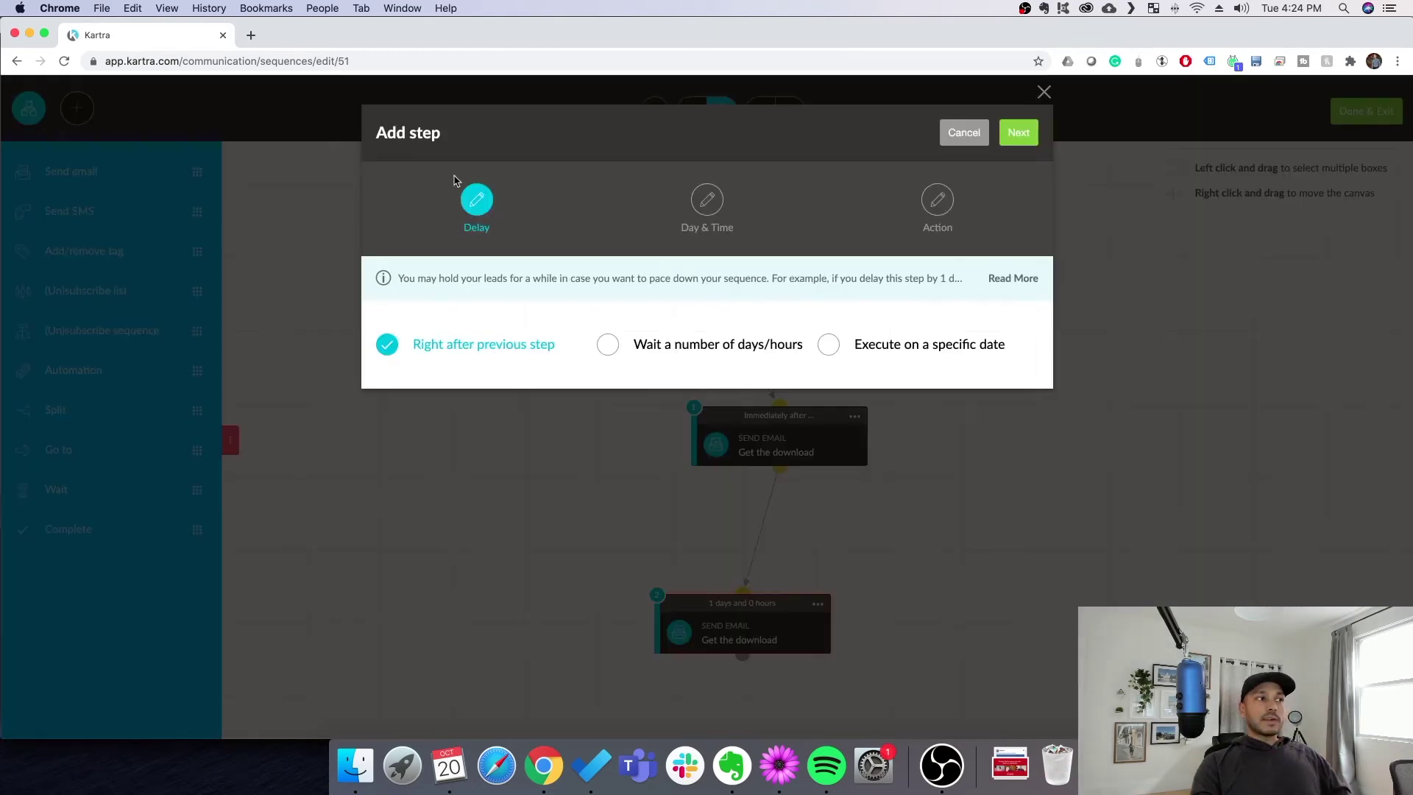
pyautogui.click(437, 356)
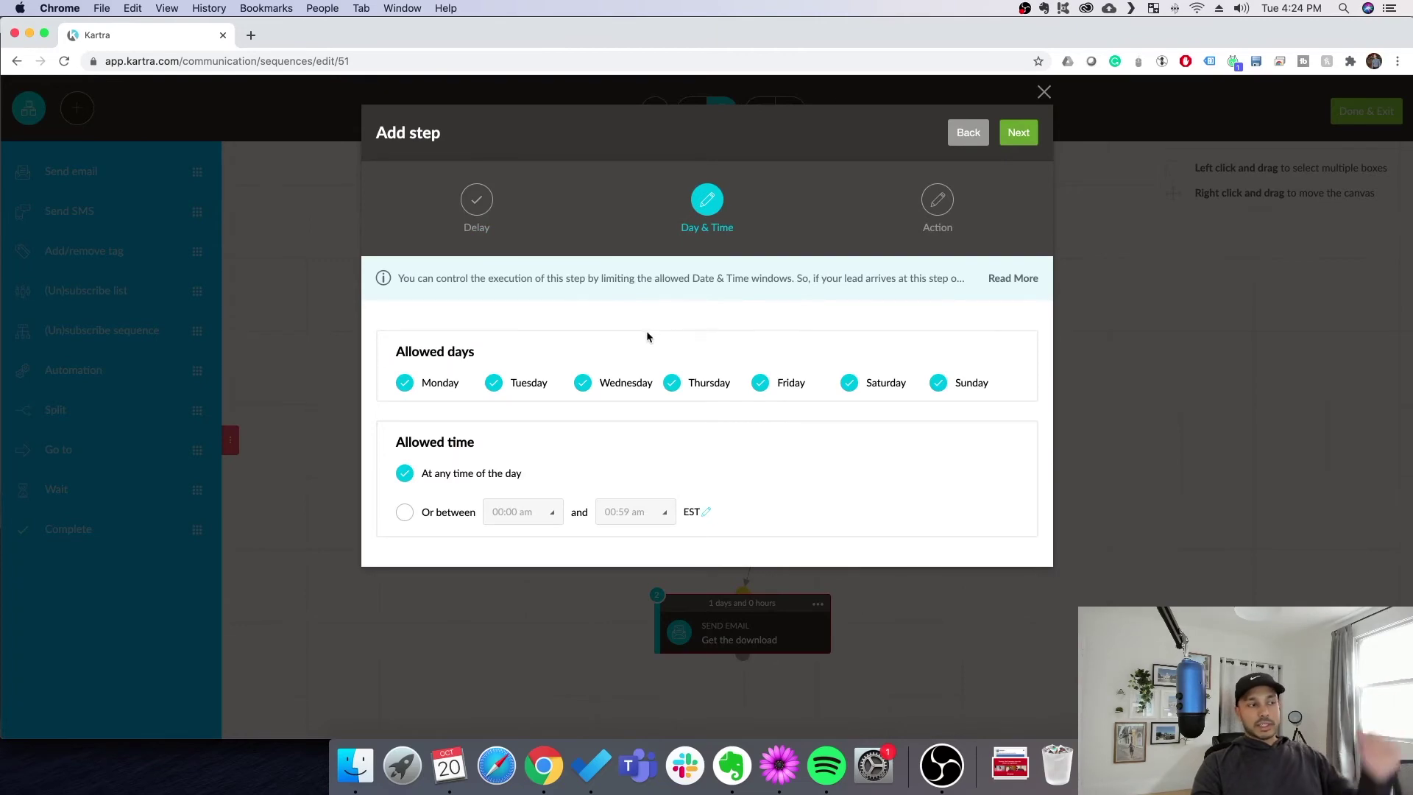
pyautogui.click(1018, 132)
pyautogui.click(454, 309)
pyautogui.click(471, 372)
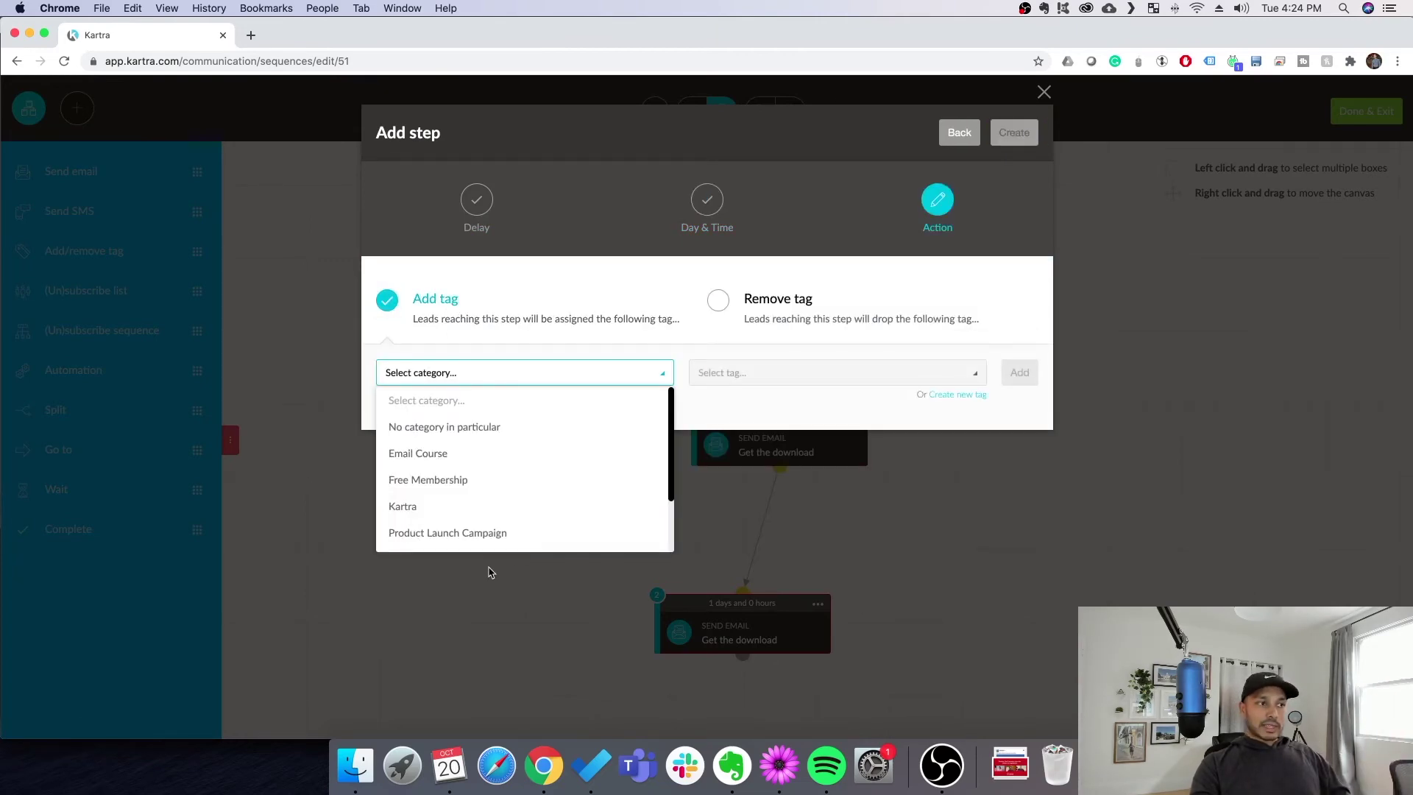
pyautogui.click(833, 410)
pyautogui.click(958, 394)
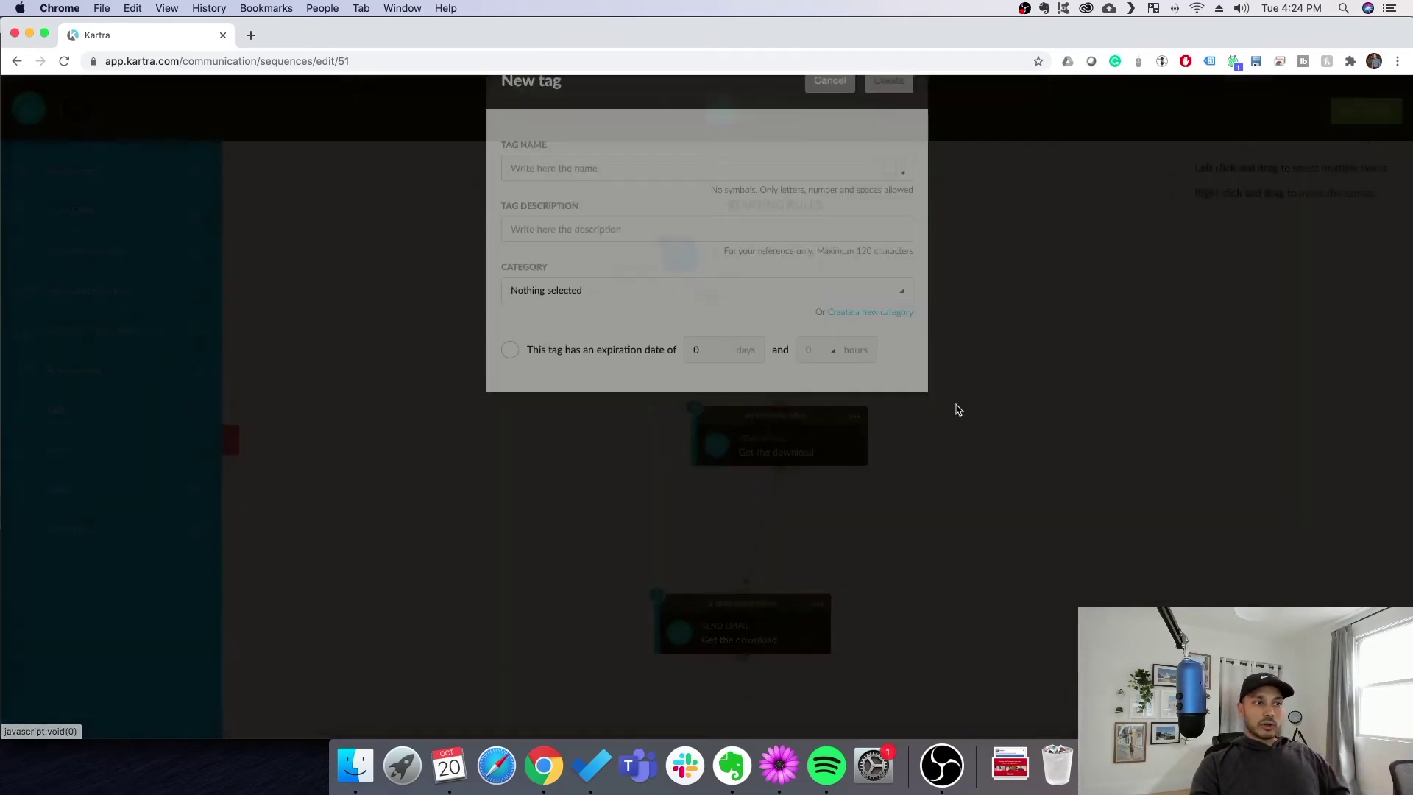
pyautogui.click(830, 133)
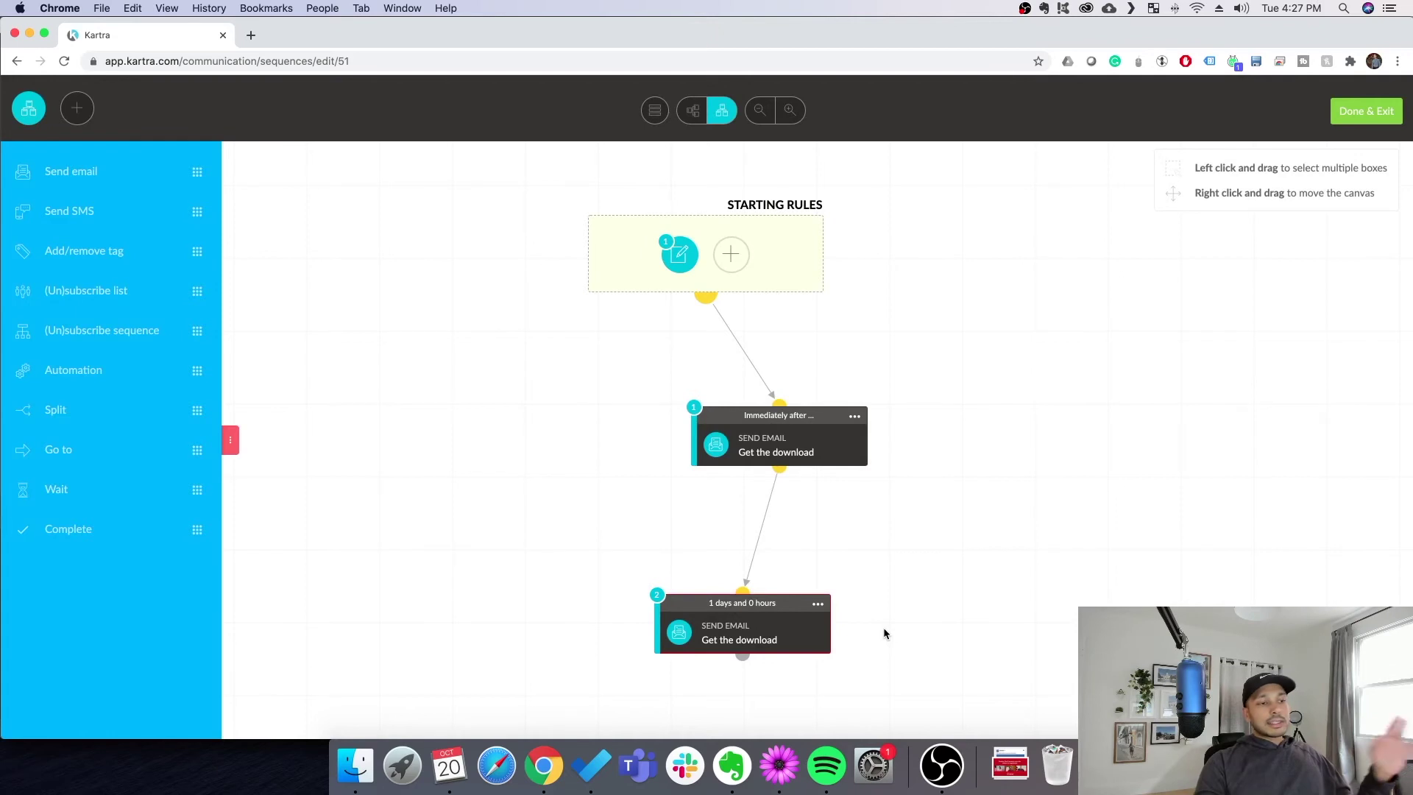
pyautogui.click(818, 604)
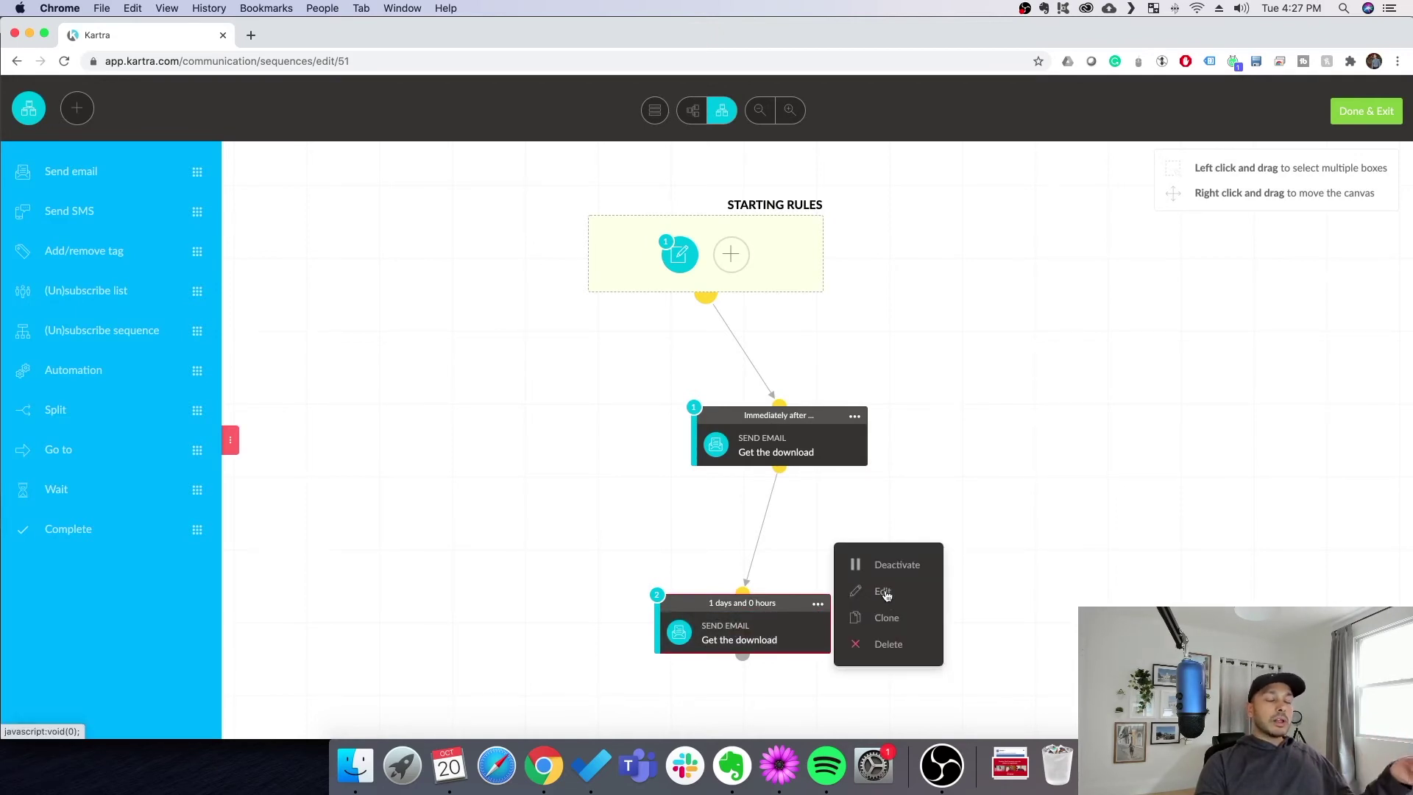
pyautogui.click(884, 592)
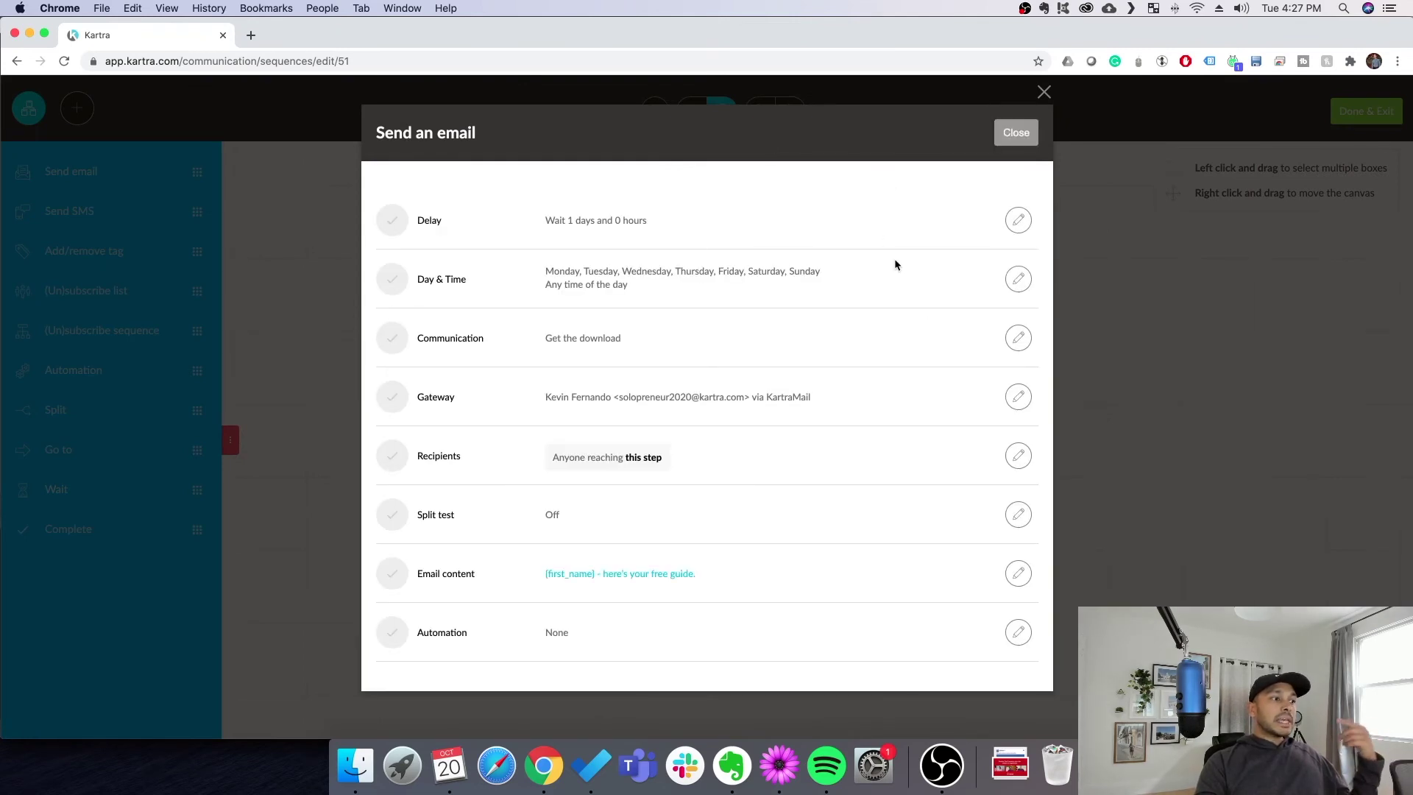
pyautogui.click(1018, 456)
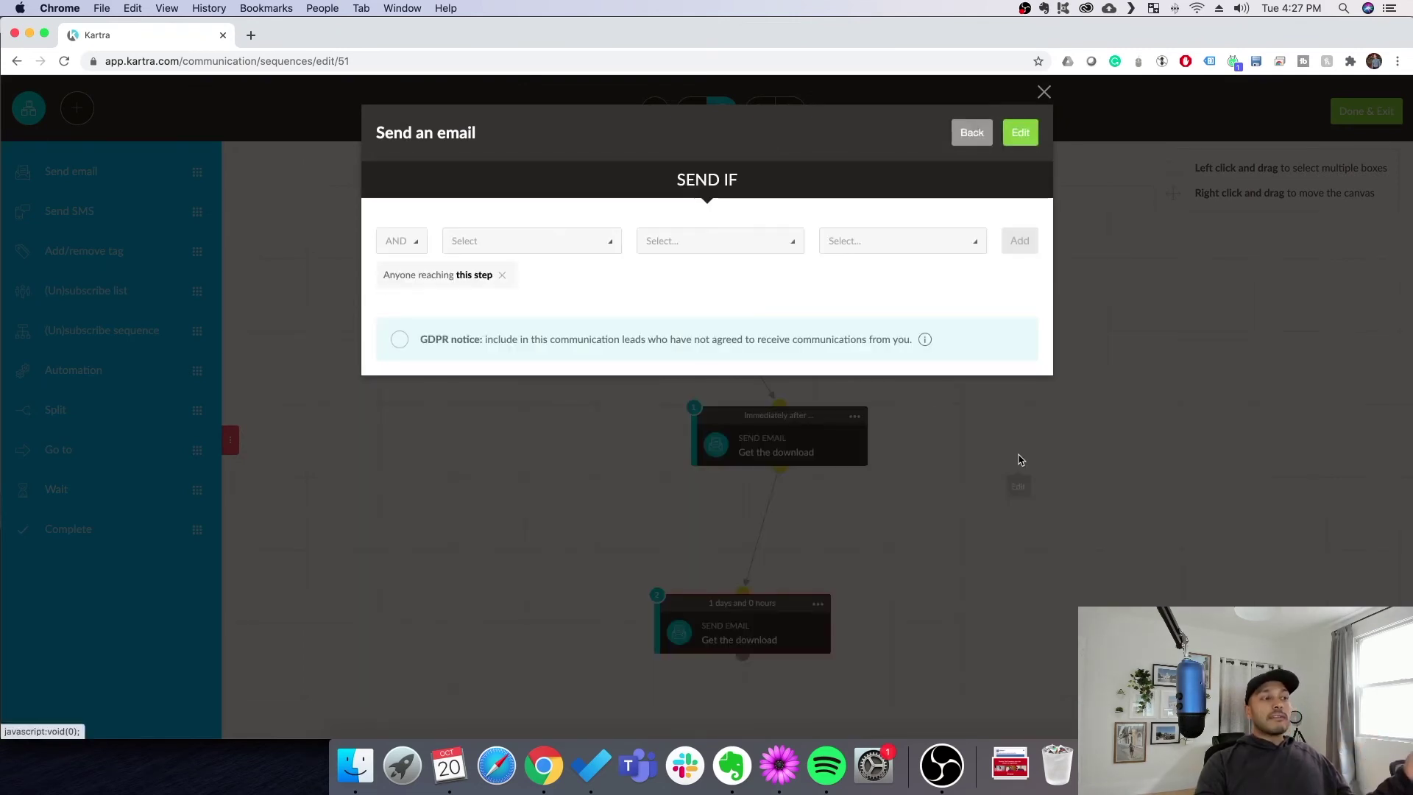
pyautogui.click(501, 274)
pyautogui.click(401, 239)
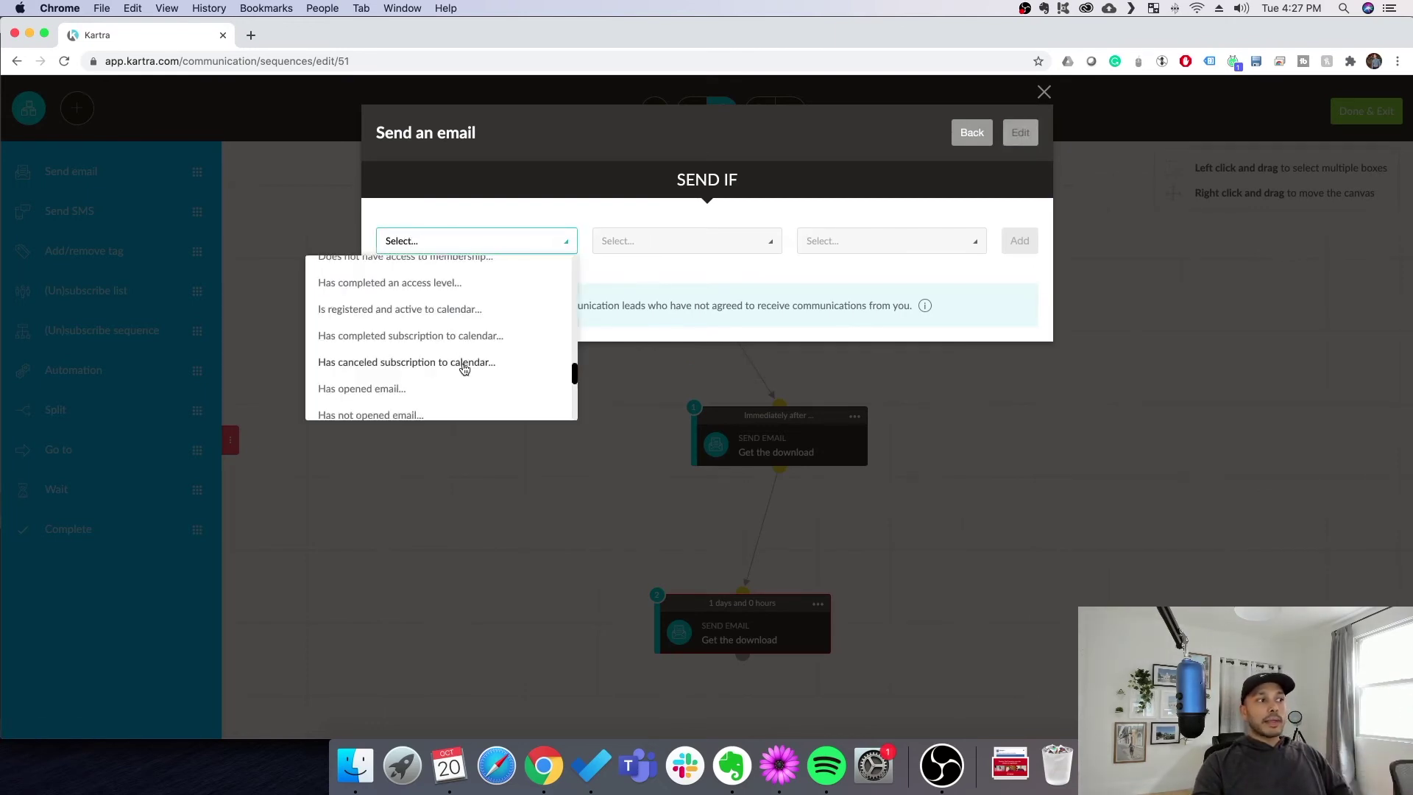
pyautogui.scroll(-1, 446, 373)
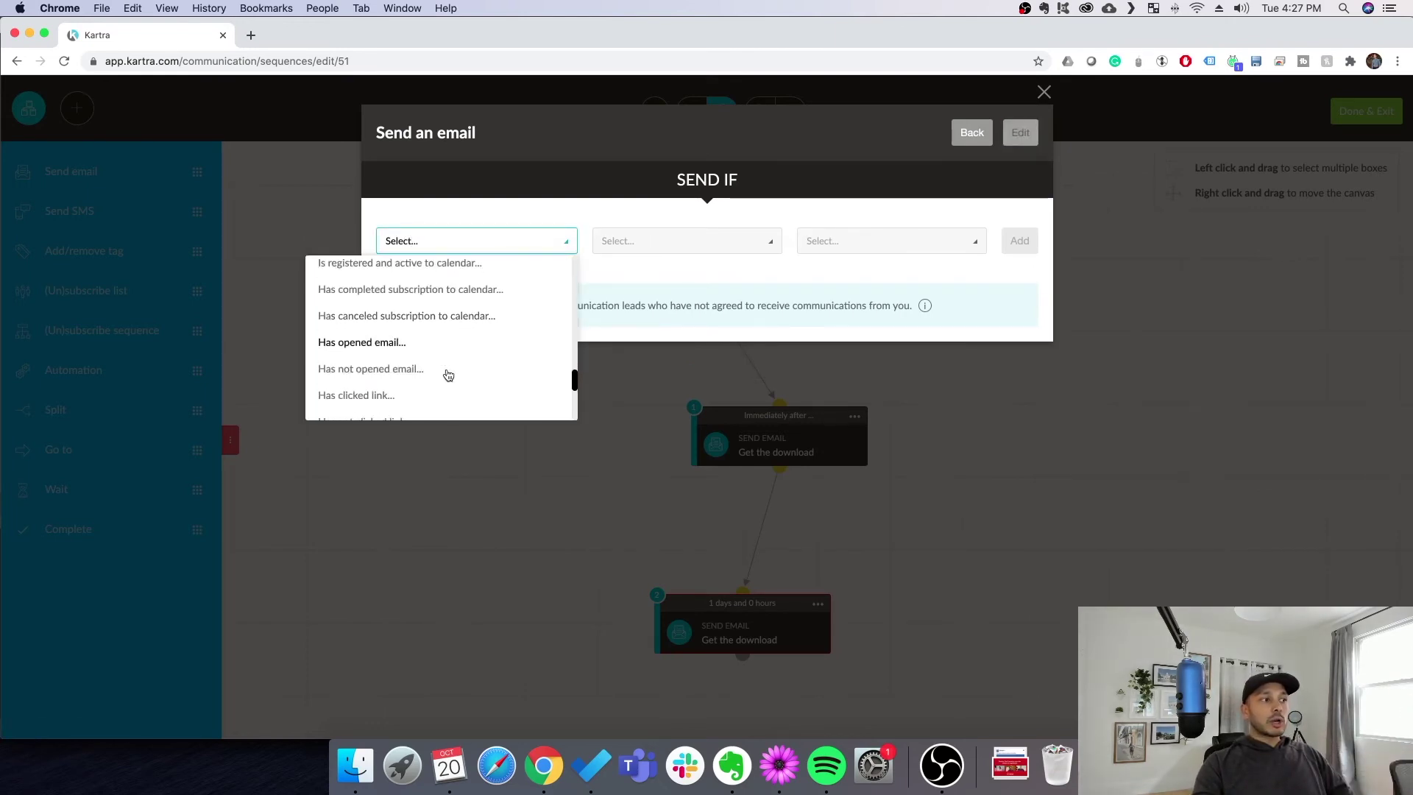
pyautogui.click(354, 370)
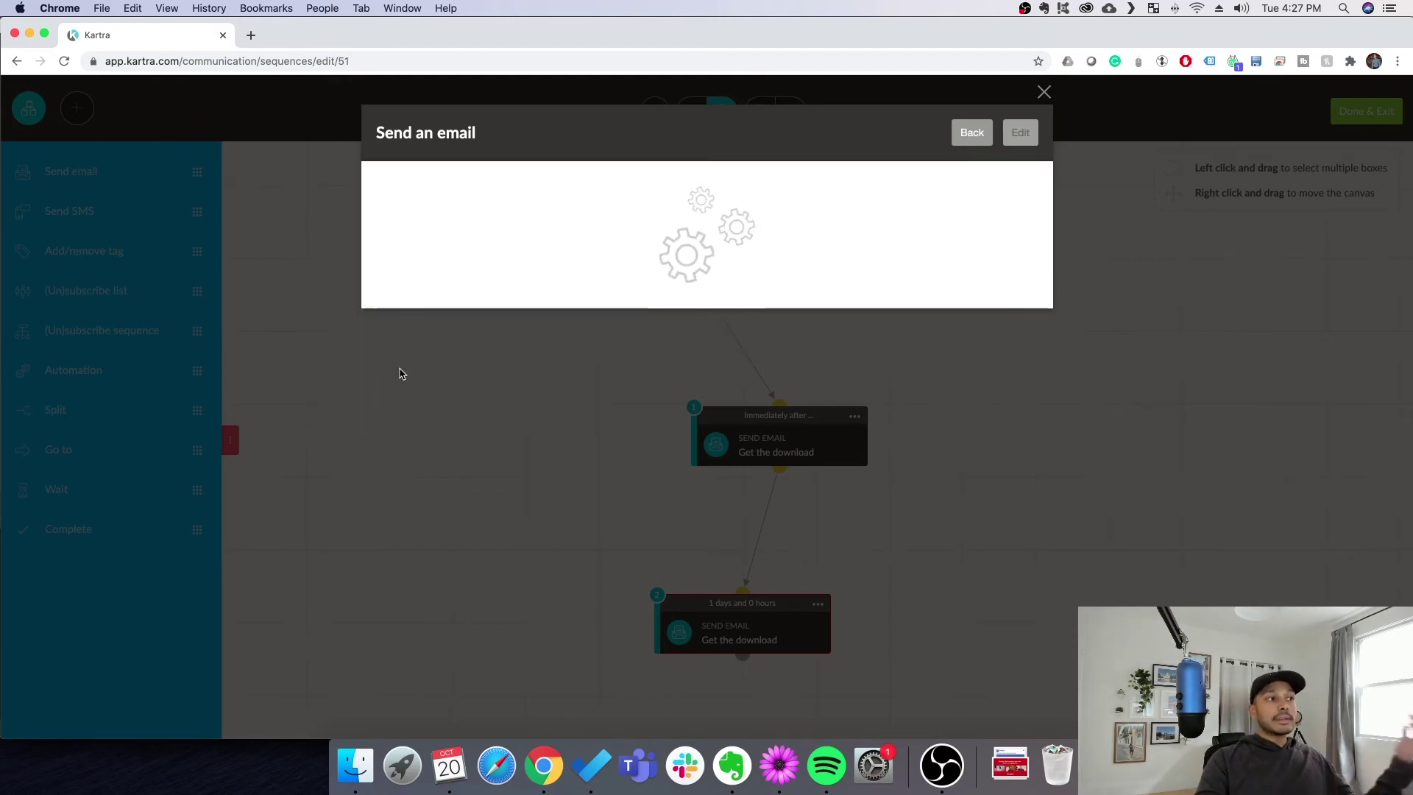
pyautogui.click(762, 240)
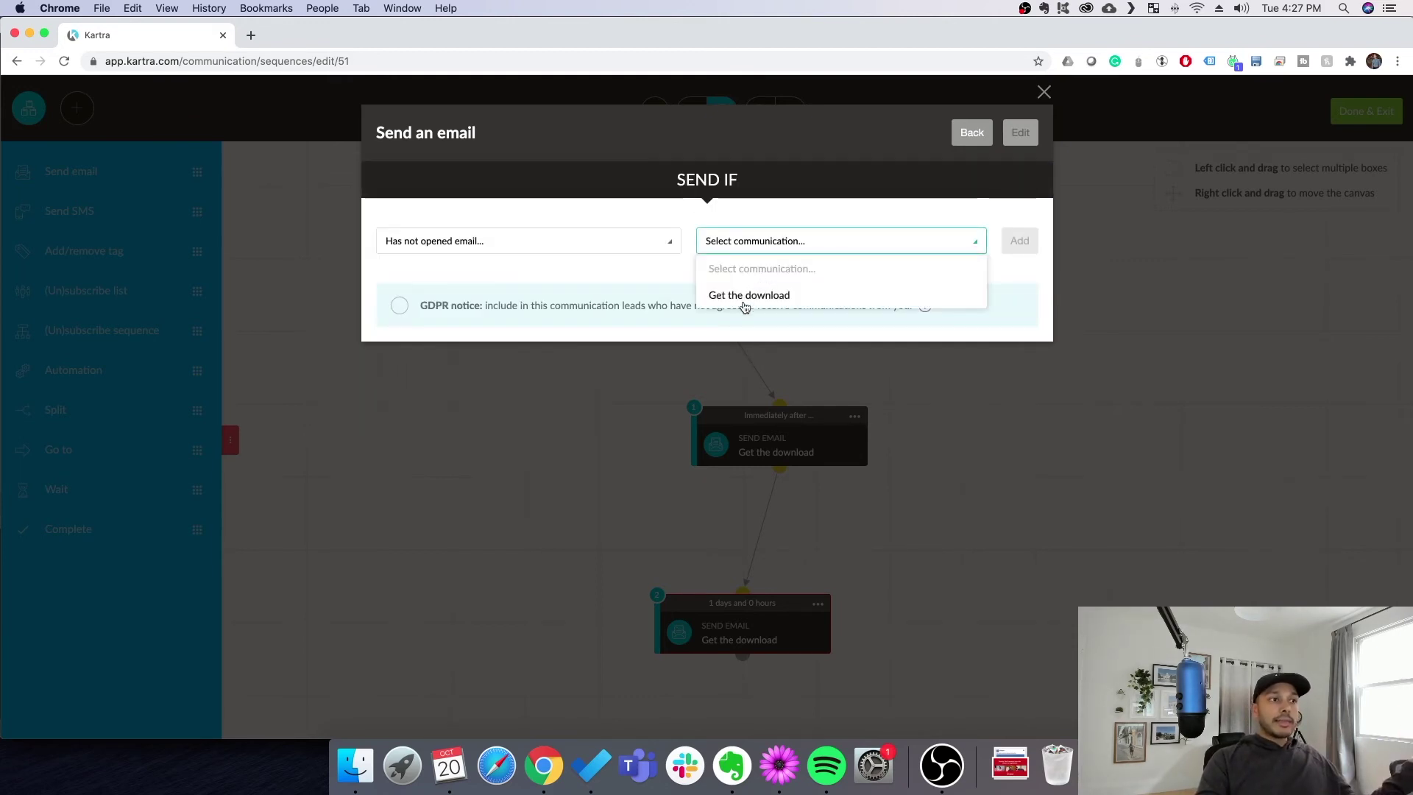
pyautogui.click(749, 297)
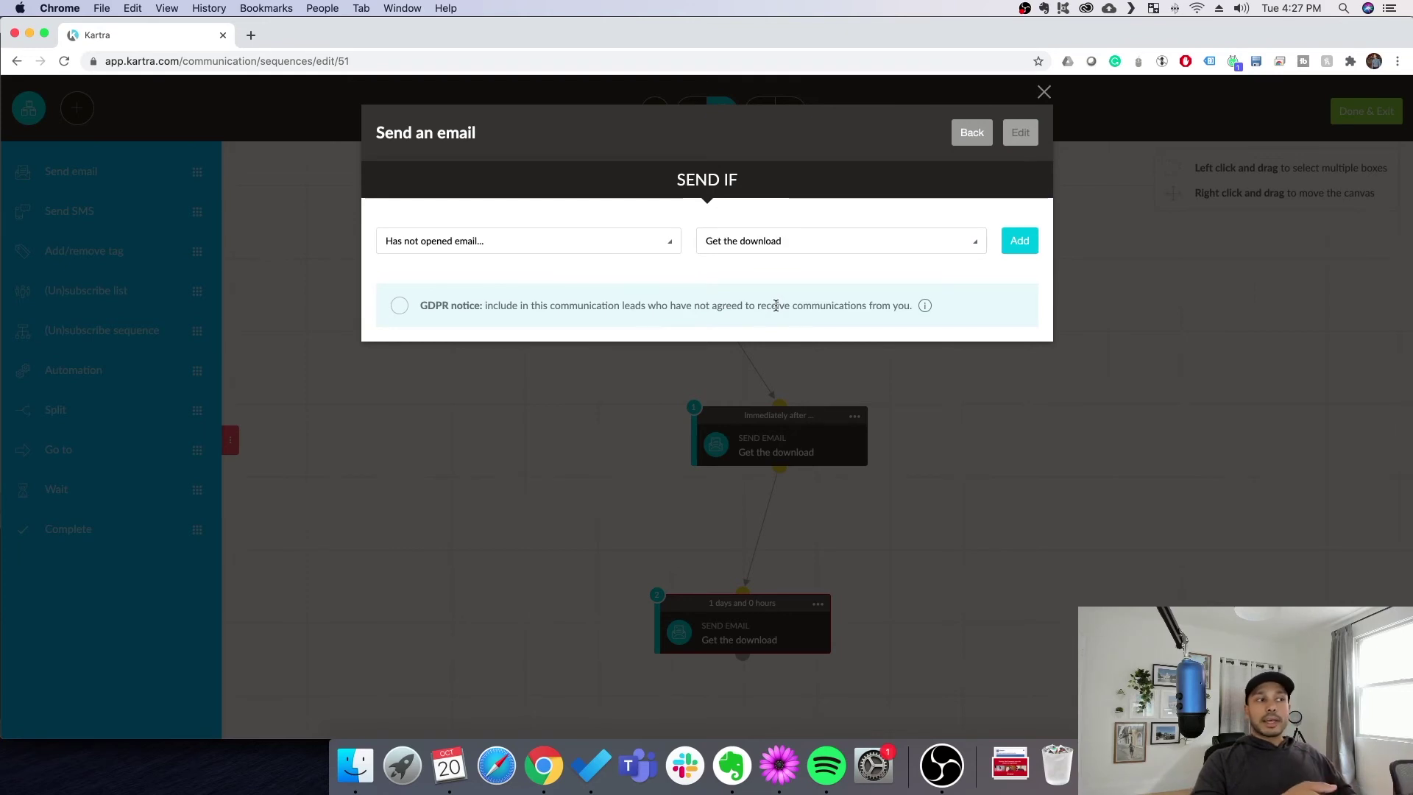
pyautogui.click(1044, 91)
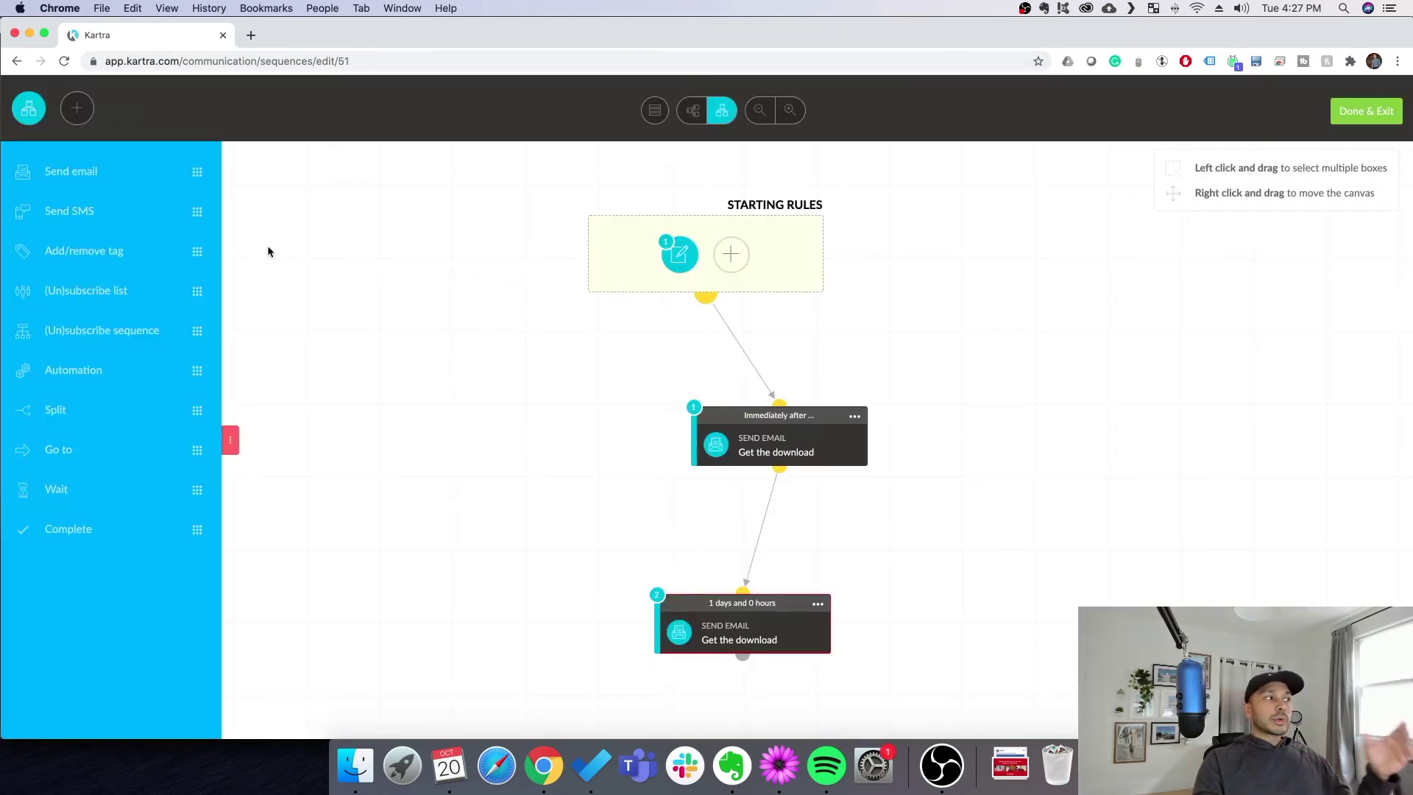
# - Open the Starting rules dialog showing the Kartra-Tips opt-in form trigger
pyautogui.moveTo(763, 514)
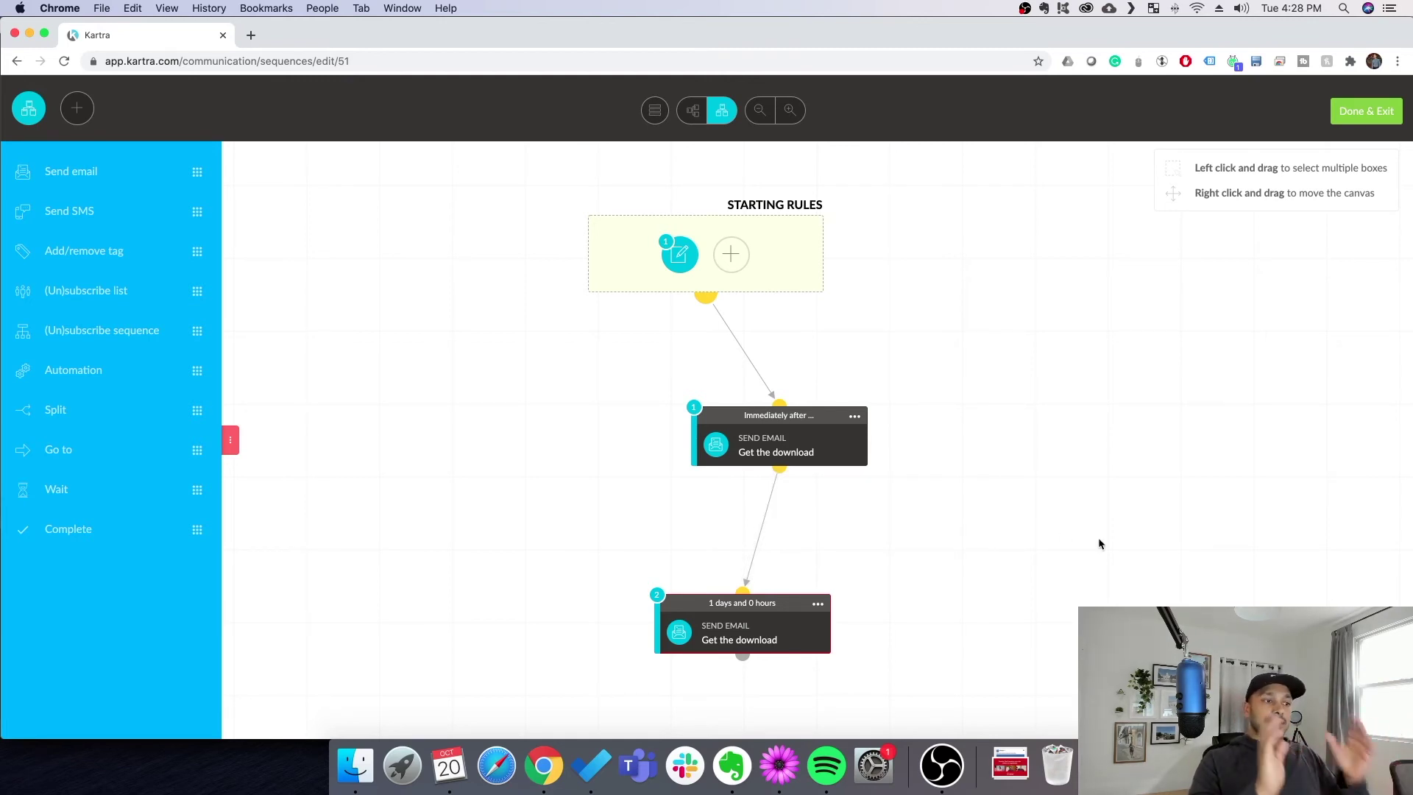
pyautogui.click(689, 265)
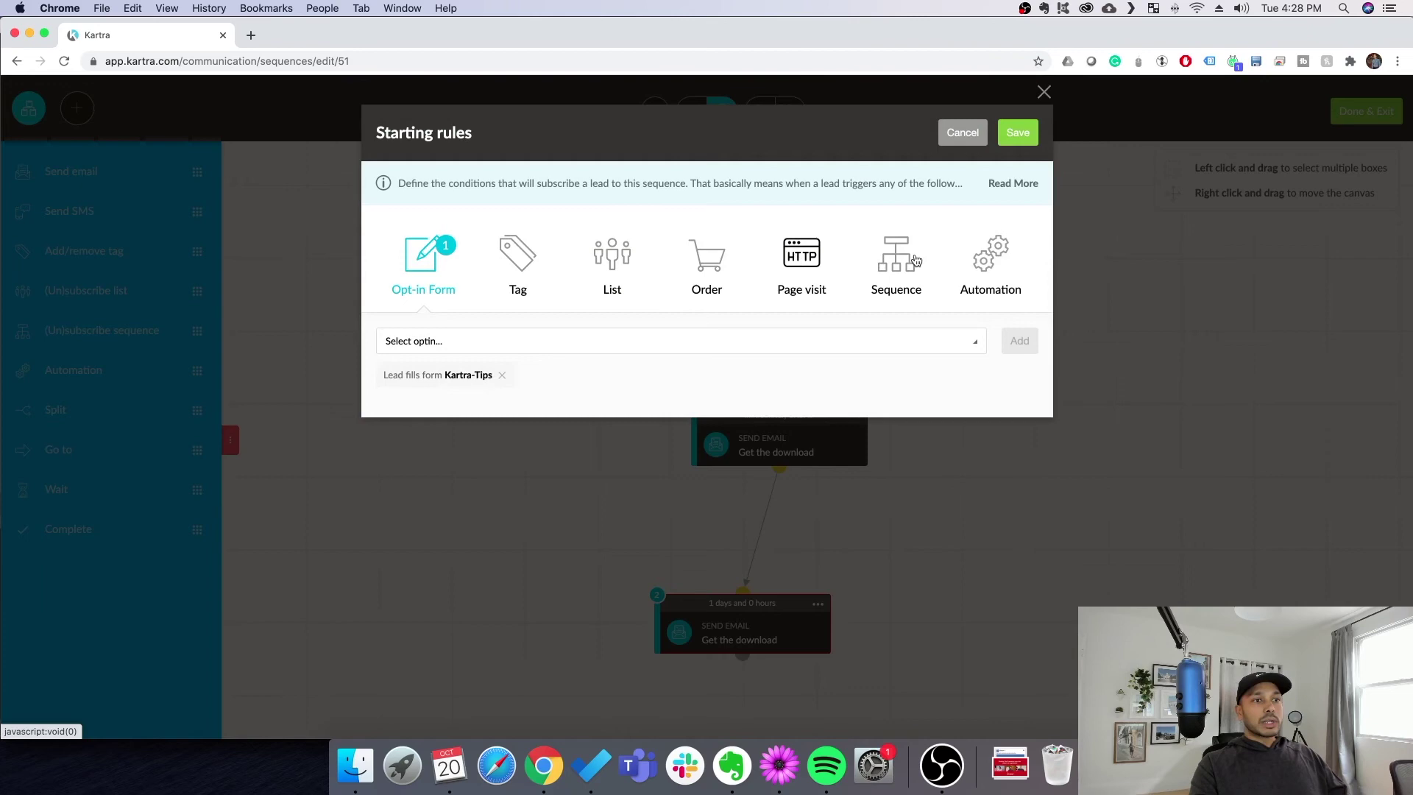
# - Browse the New Automation lead triggers, then cancel and close Starting rules without saving
pyautogui.click(986, 261)
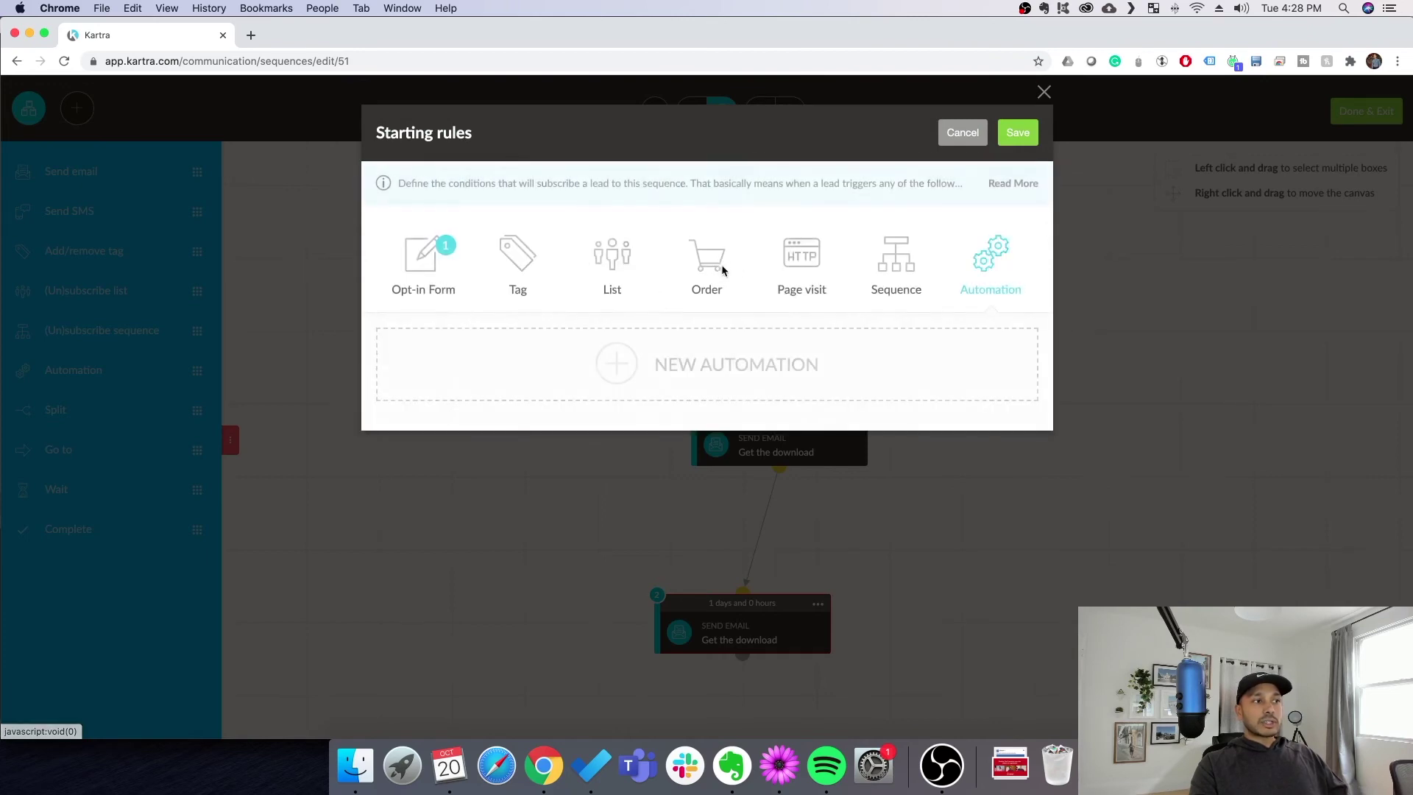
pyautogui.click(576, 352)
pyautogui.click(495, 243)
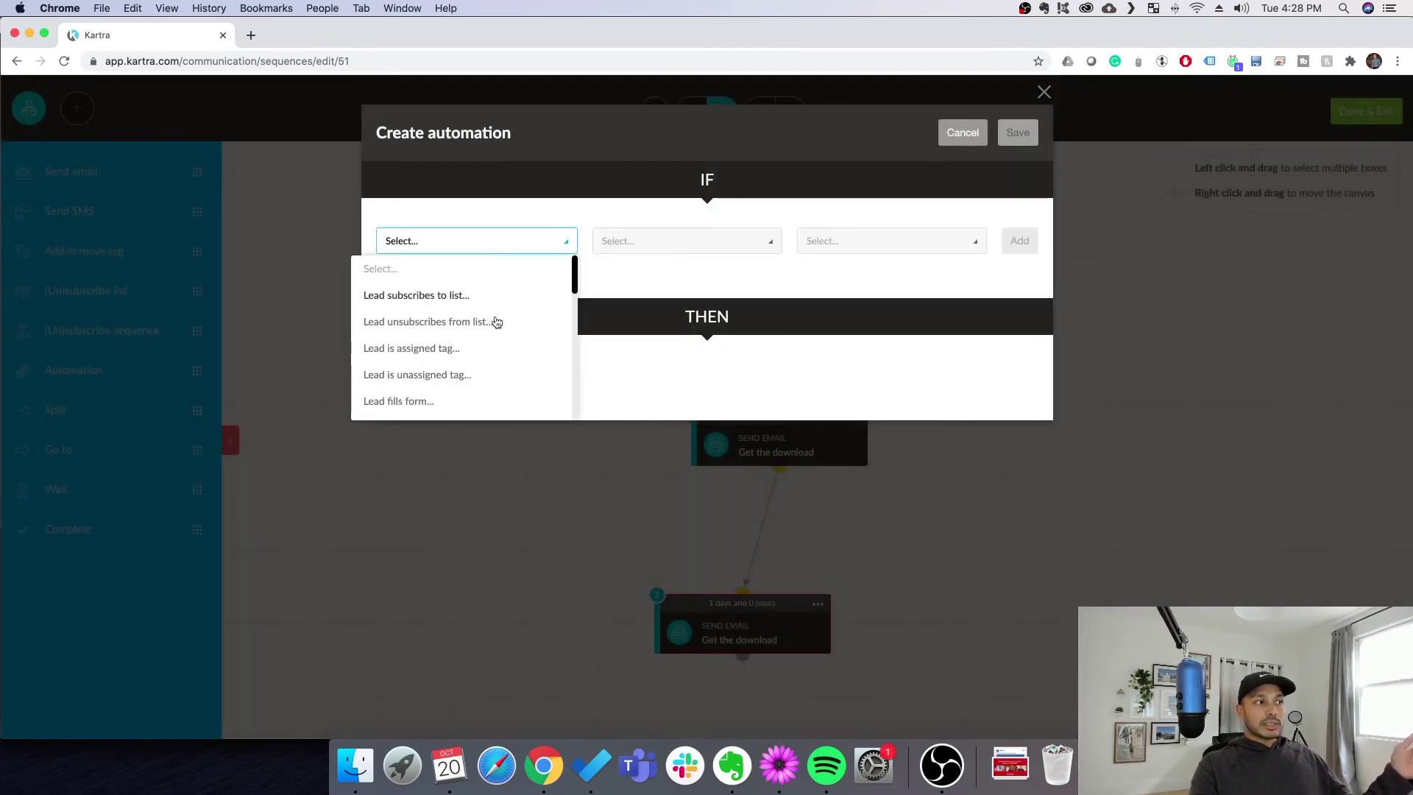
pyautogui.scroll(-6, 502, 353)
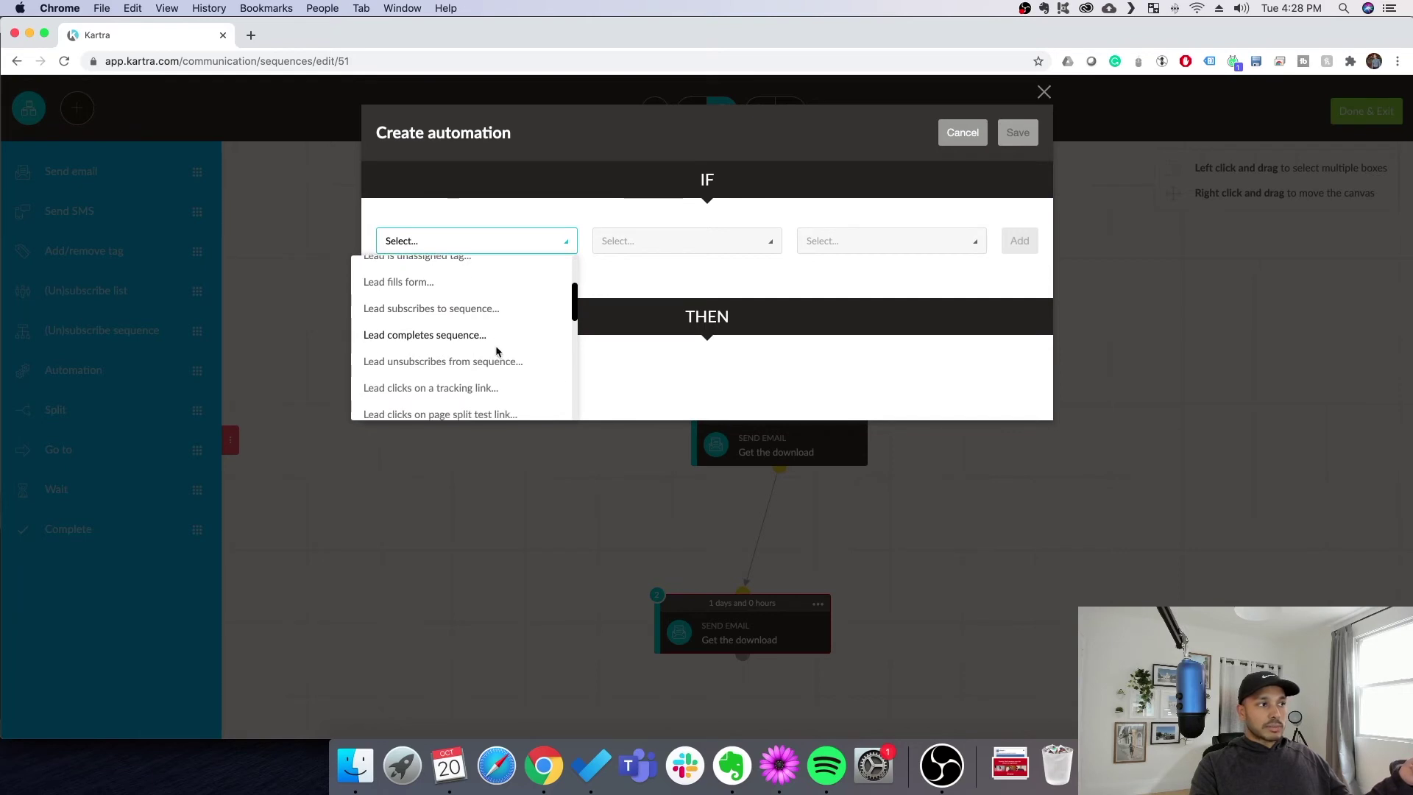
pyautogui.scroll(-3, 497, 352)
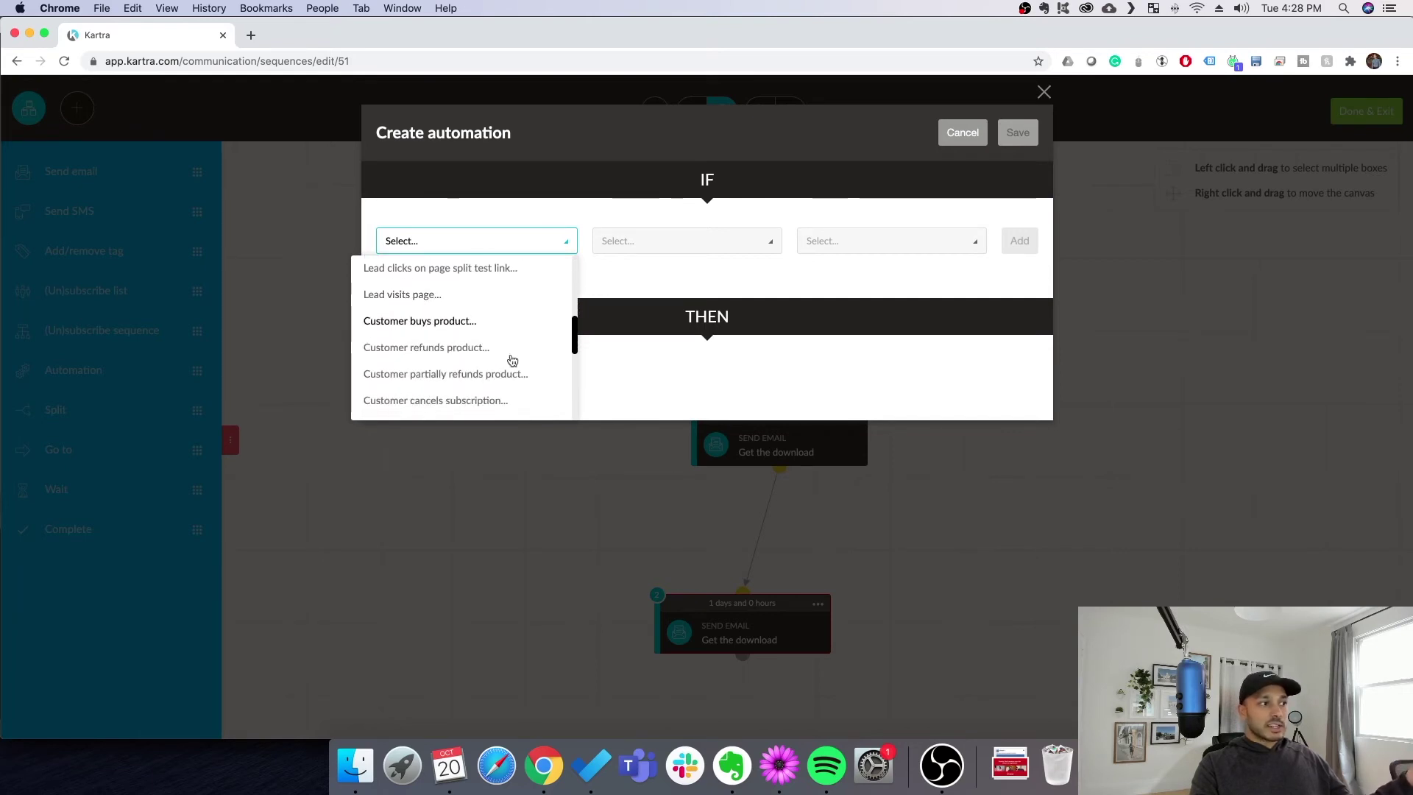
pyautogui.scroll(-1, 506, 356)
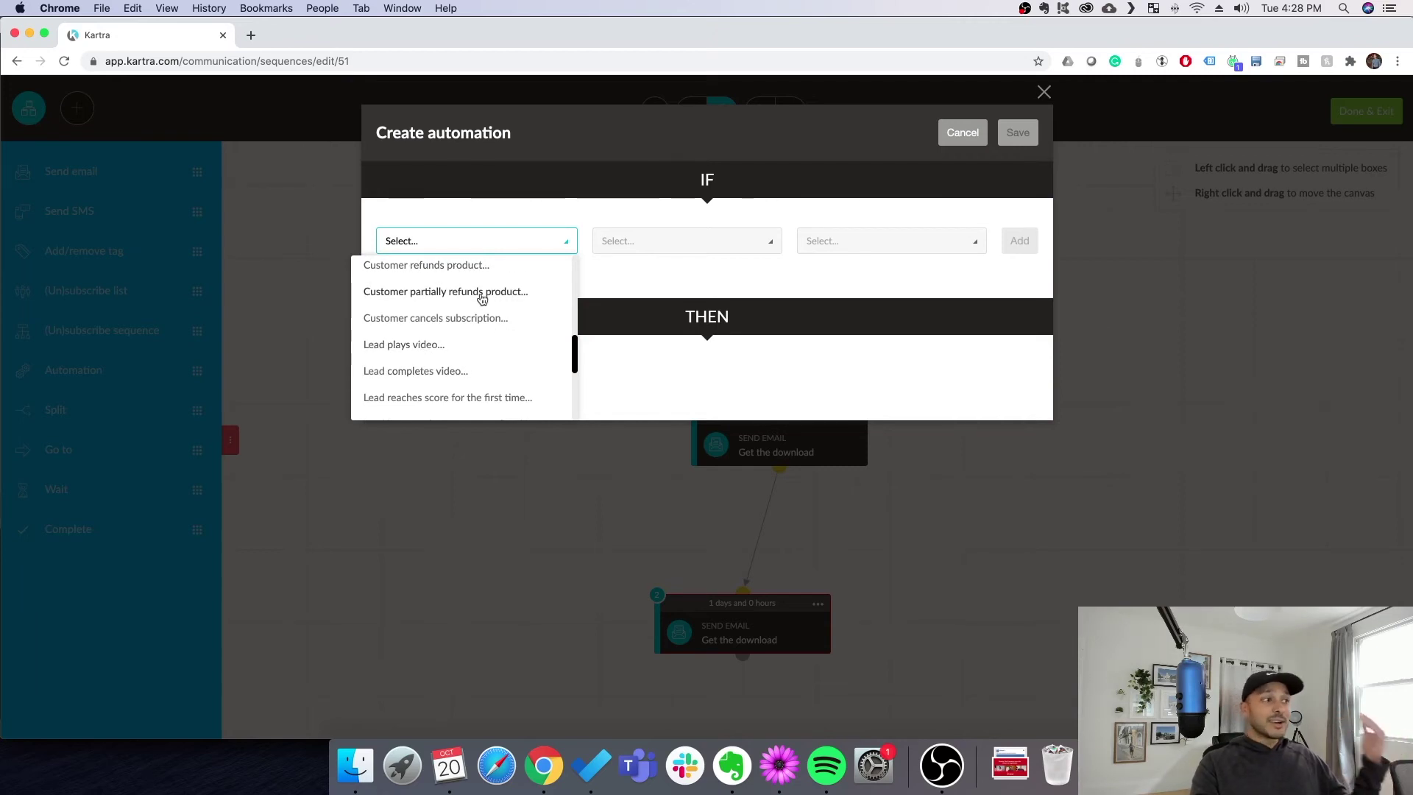
pyautogui.scroll(-2, 483, 343)
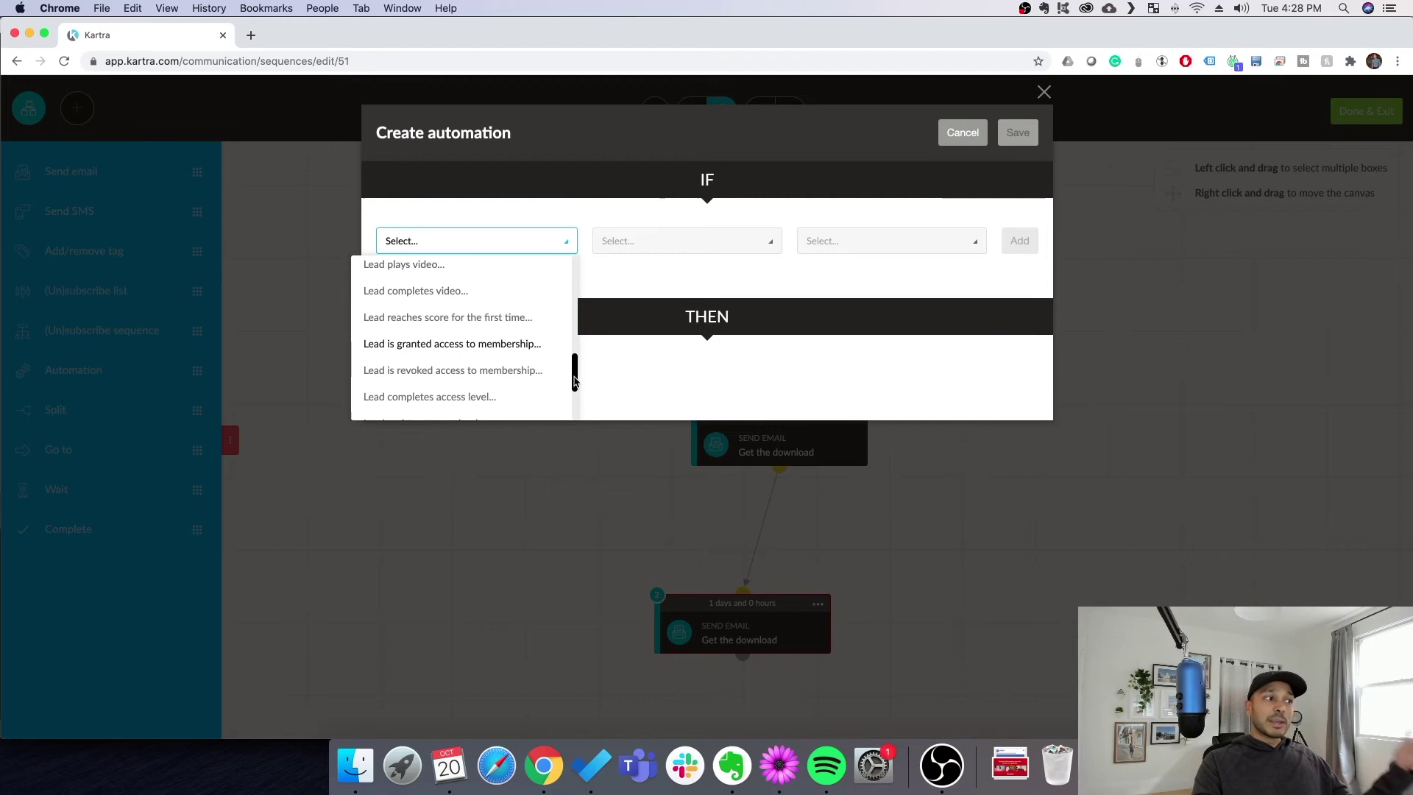
pyautogui.scroll(-1, 508, 357)
pyautogui.scroll(-1, 515, 360)
pyautogui.click(962, 133)
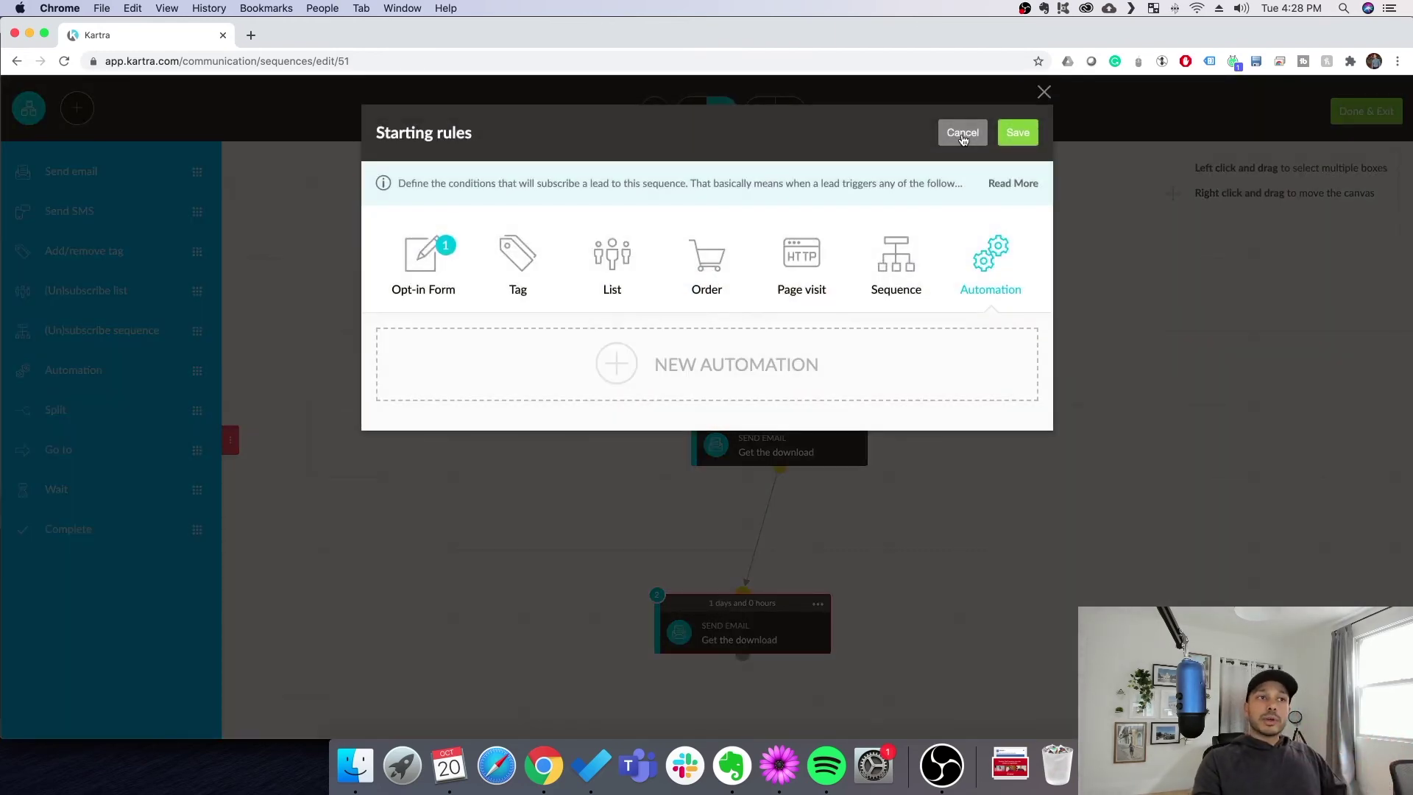
pyautogui.click(1044, 93)
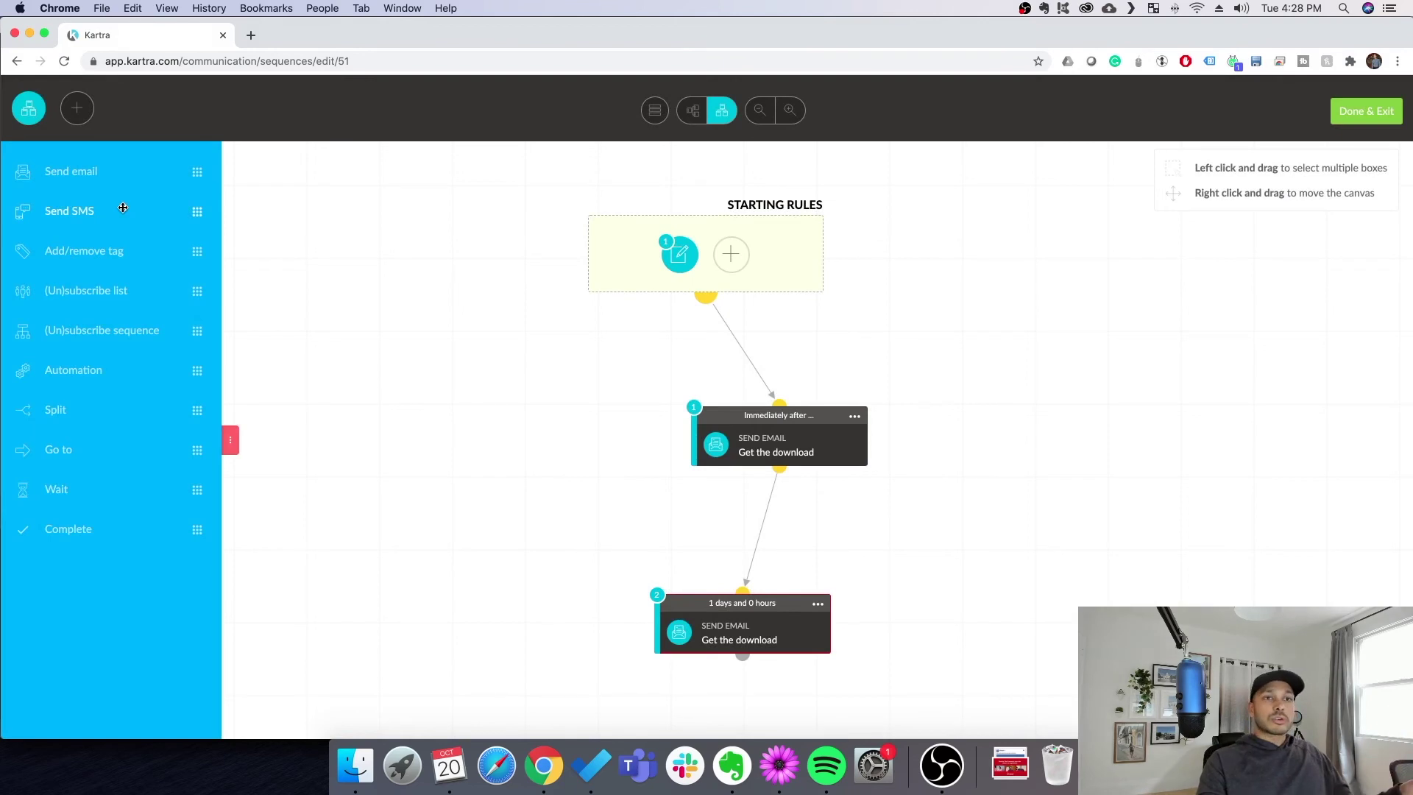